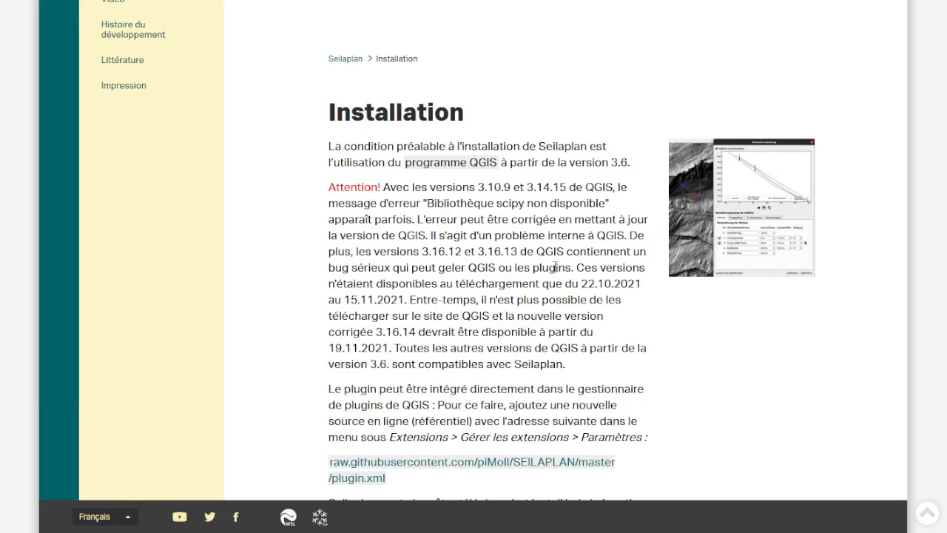
Find the plugin repository link on the Seilaplan installation page and view its link options
scroll(485, 294, "down", 2)
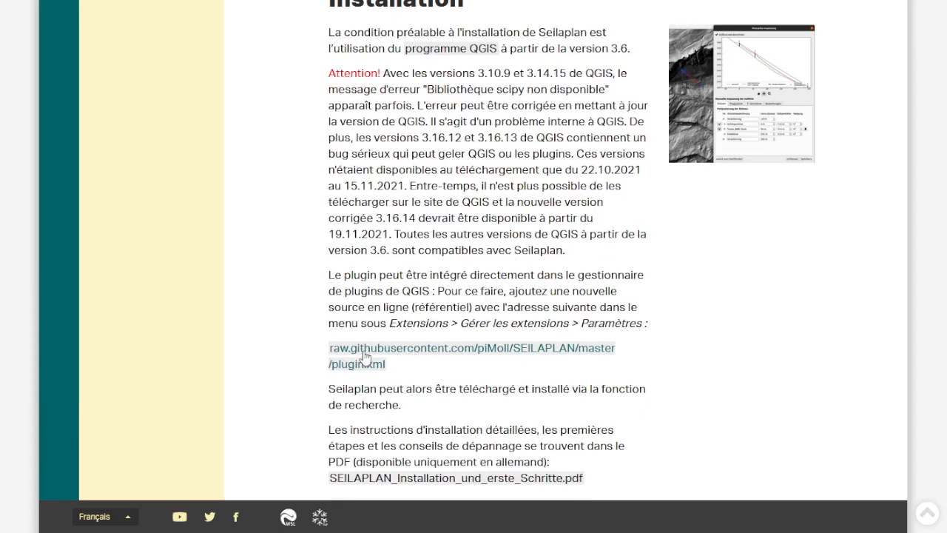
right_click(529, 351)
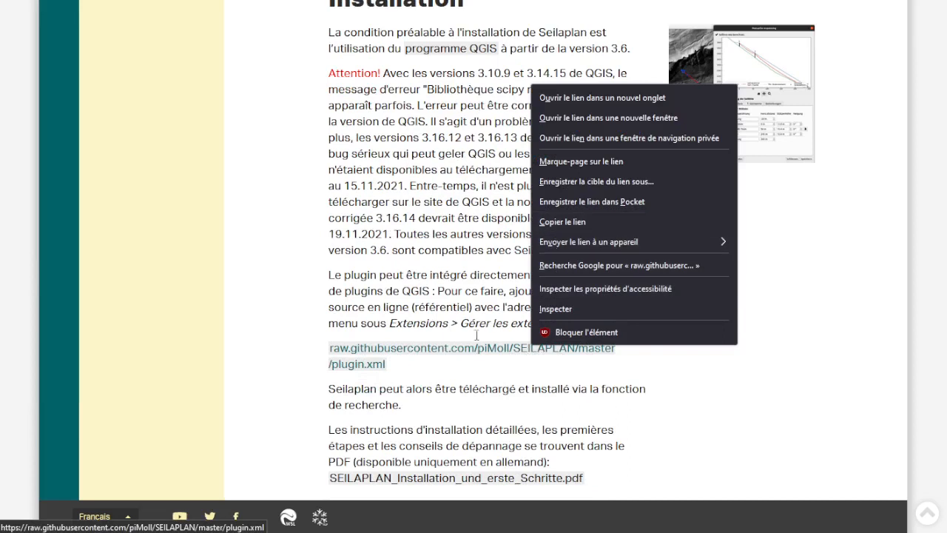
left_click(418, 353)
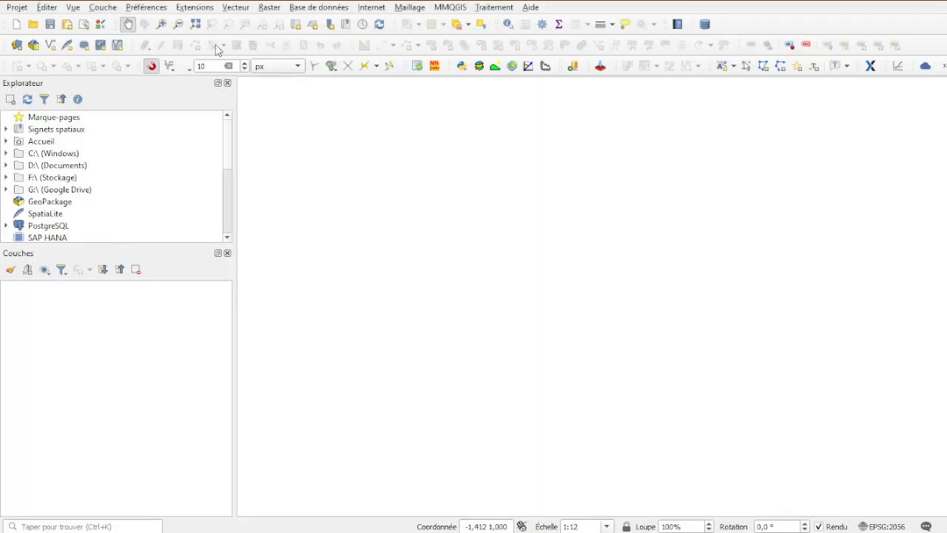
Open the QGIS extension manager's settings and select Seilaplan in the list of extension repositories
left_click(201, 11)
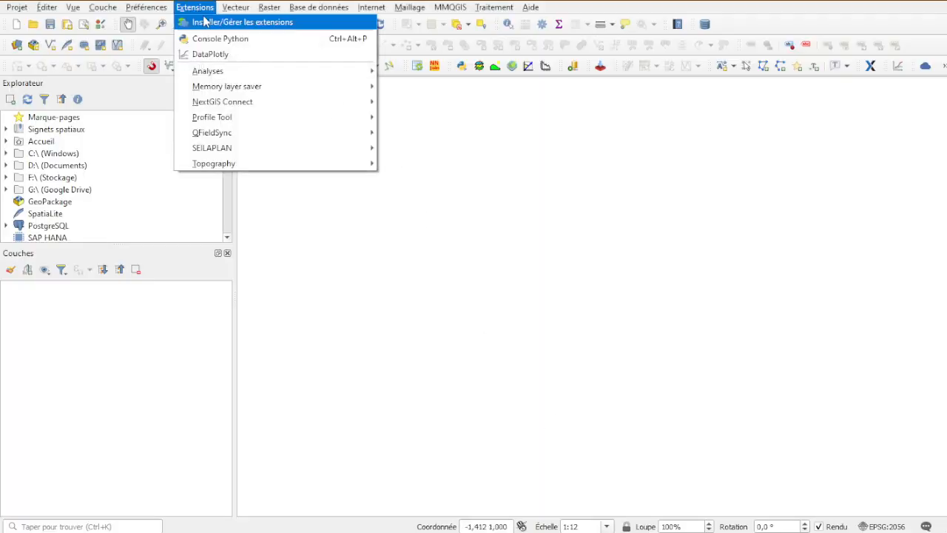
left_click(205, 23)
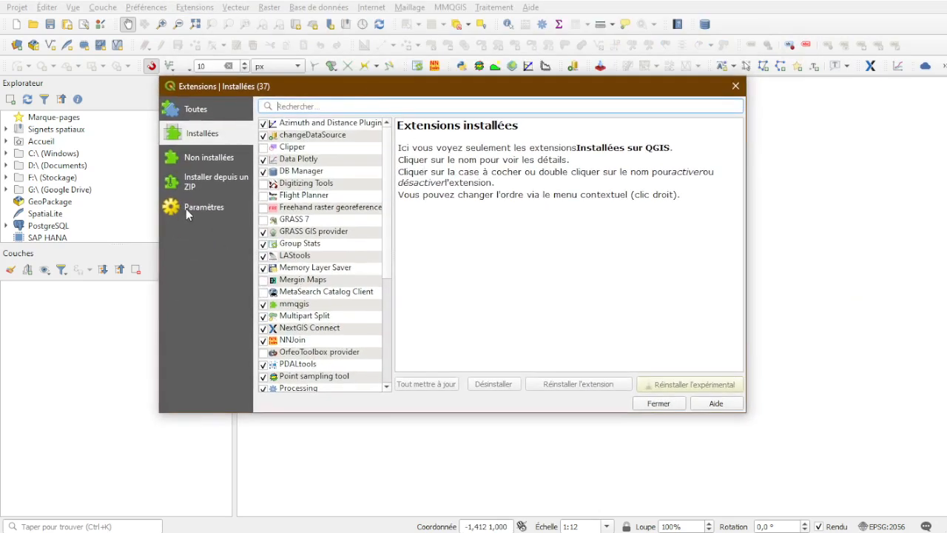
left_click(186, 209)
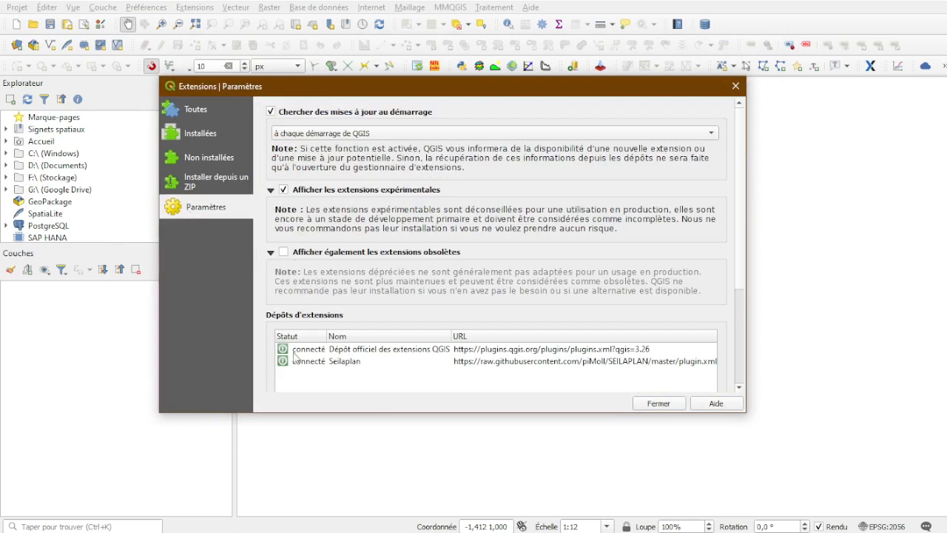
scroll(303, 329, "down", 5)
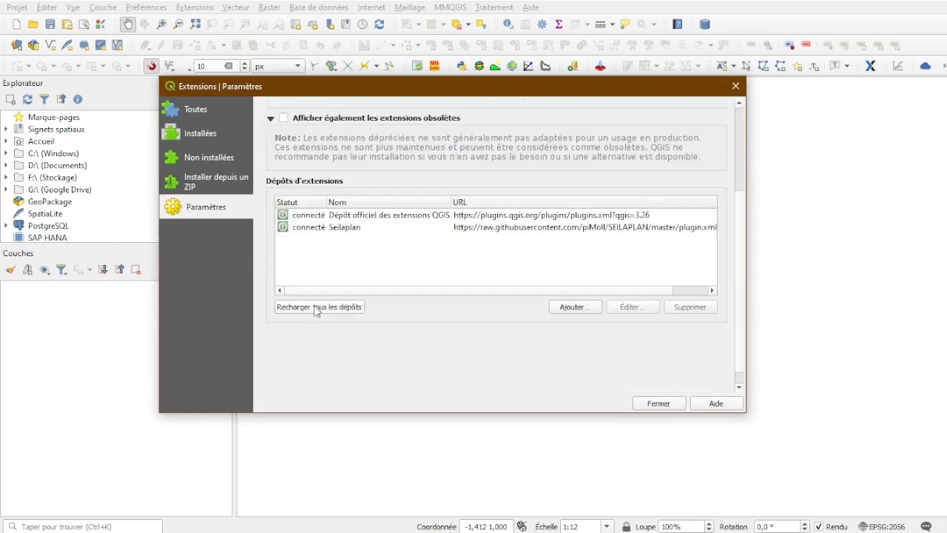
left_click(342, 229)
left_click(594, 307)
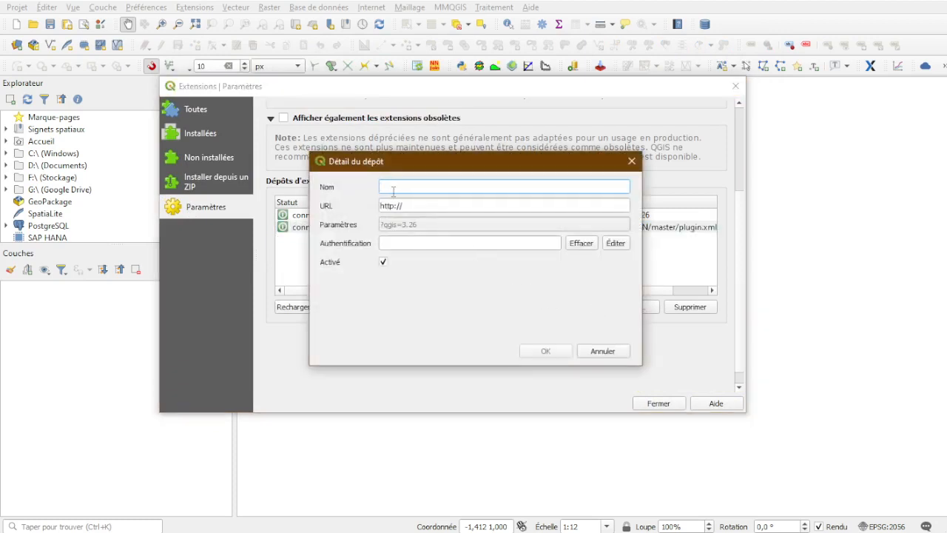
left_click(421, 204)
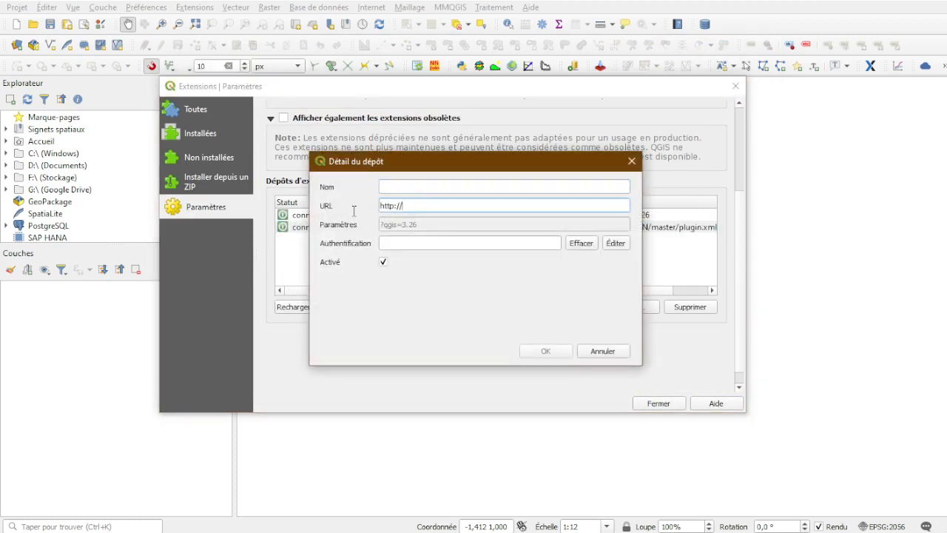
left_click_drag(407, 206, 354, 216)
key("BackSpace")
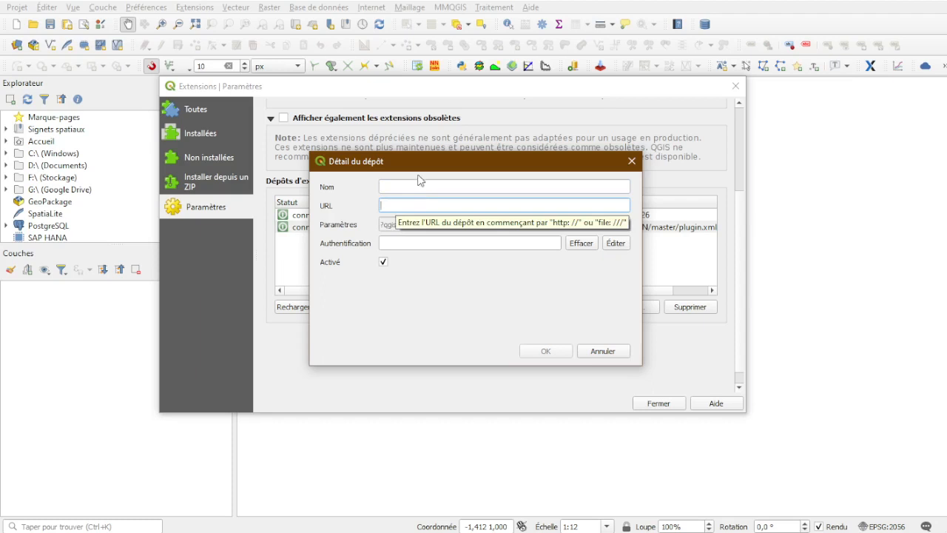
left_click(631, 161)
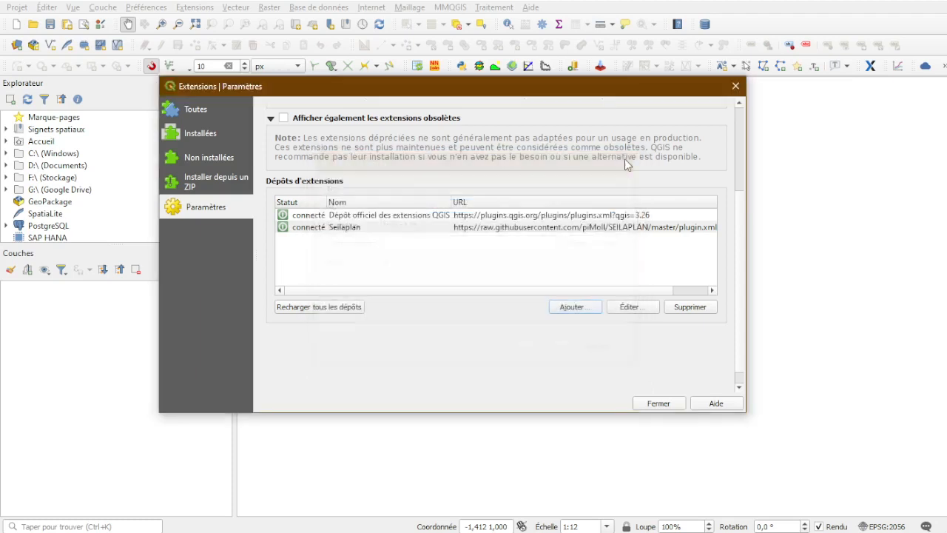
View the details of the Seilaplan repository entry, including its name and URL, without changing them
double_click(481, 228)
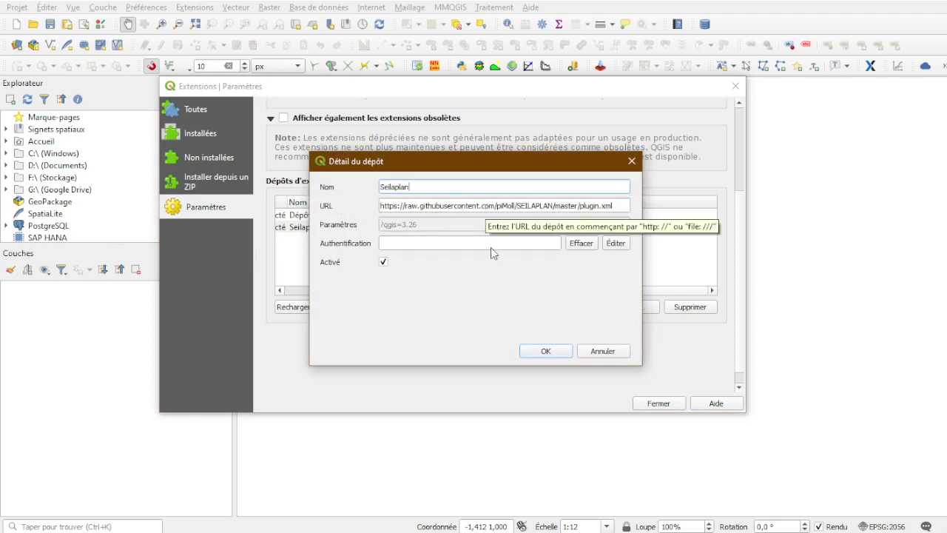
left_click(600, 351)
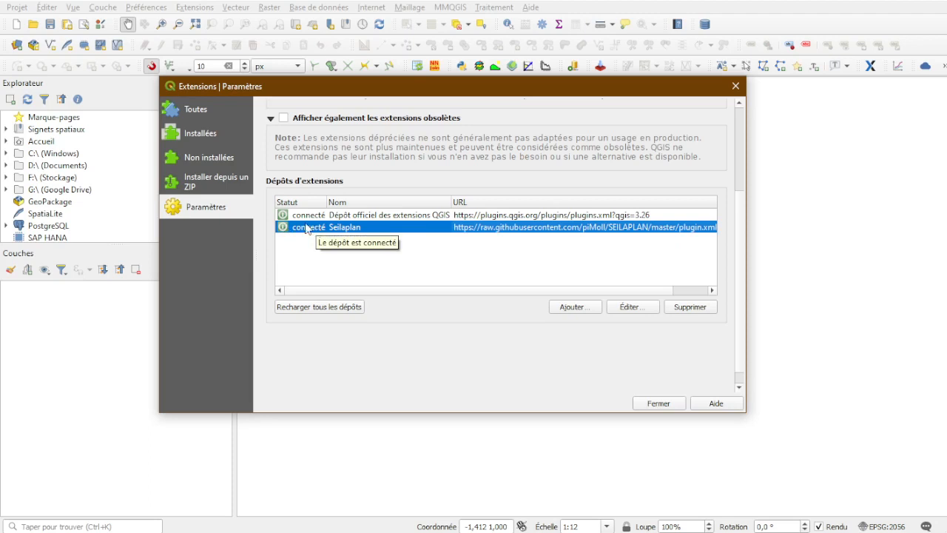
Search all extensions for "seil" and review the SEILAPLAN plugin's description and version details
left_click(201, 110)
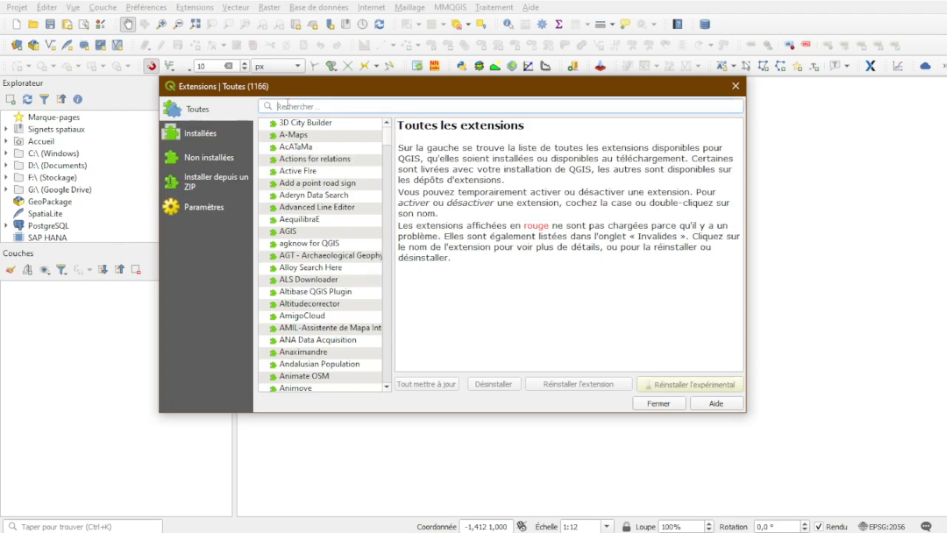
type("se")
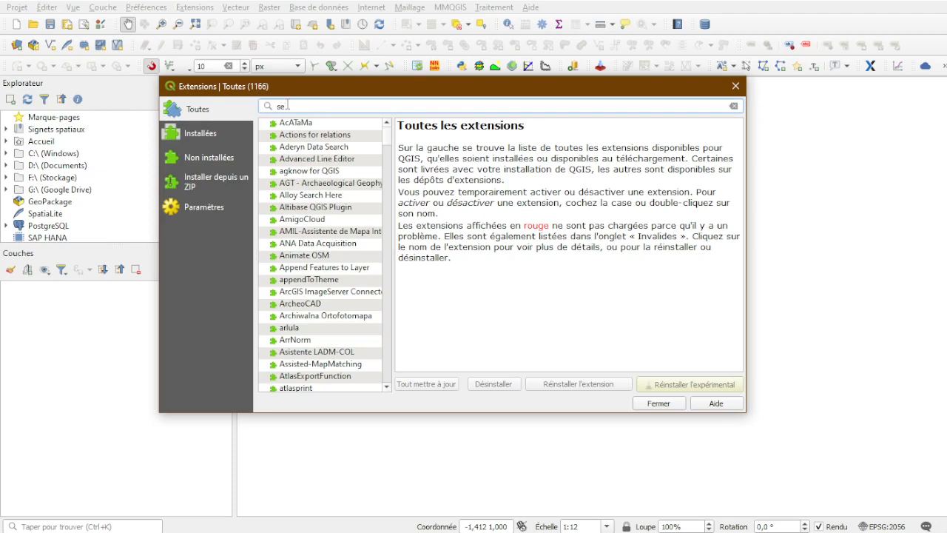
type("il")
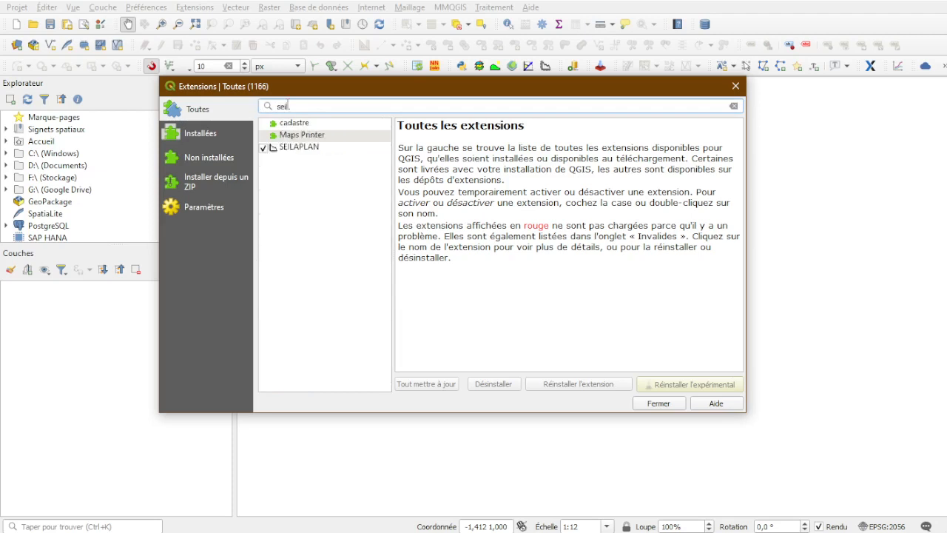
left_click(302, 150)
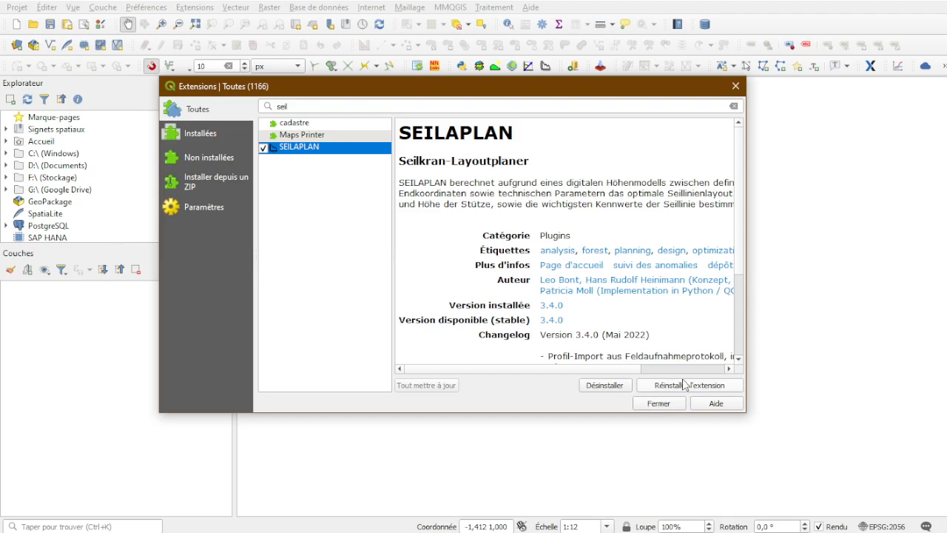
scroll(627, 292, "down", 3)
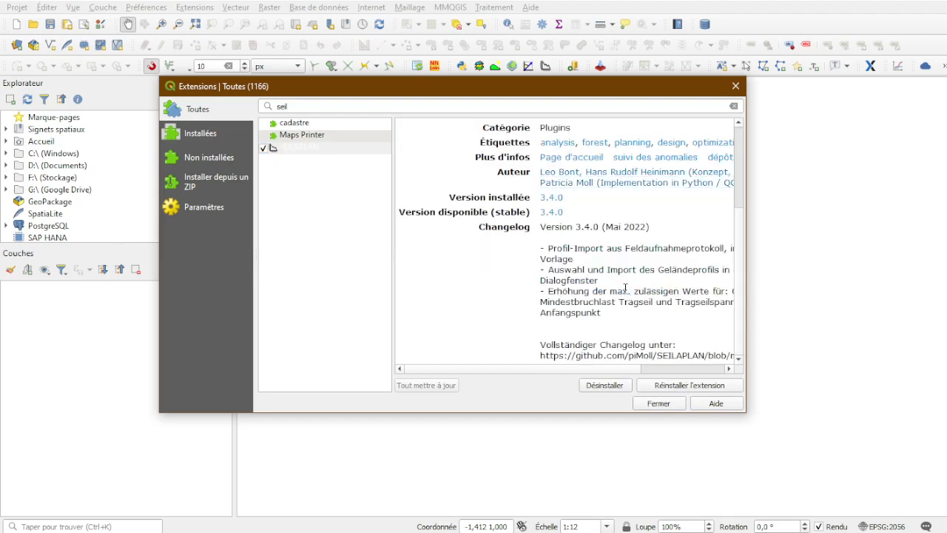
scroll(626, 287, "up", 3)
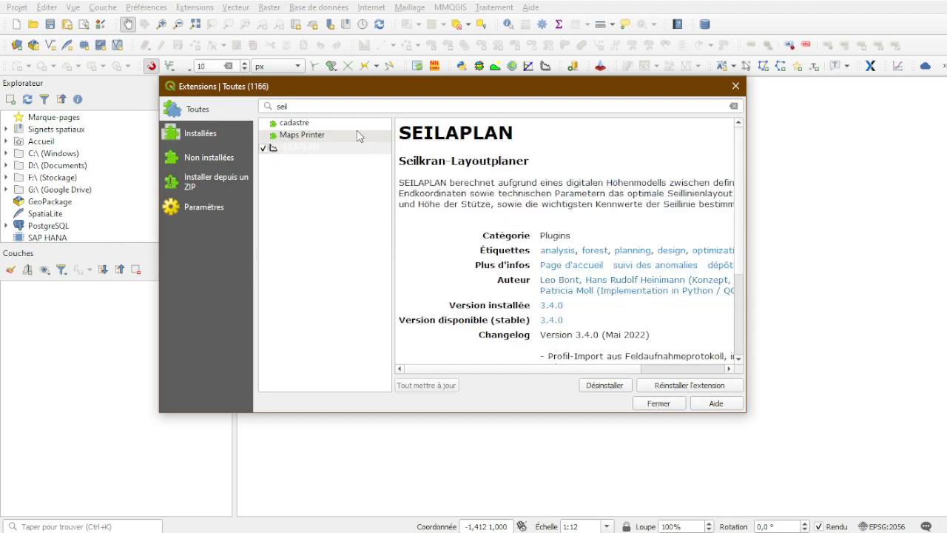
Search all extensions for "swiss ge", view the Swiss Geo Downloader details, and close the extension manager
key("BackSpace")
key("BackSpace")
key("BackSpace")
key("BackSpace")
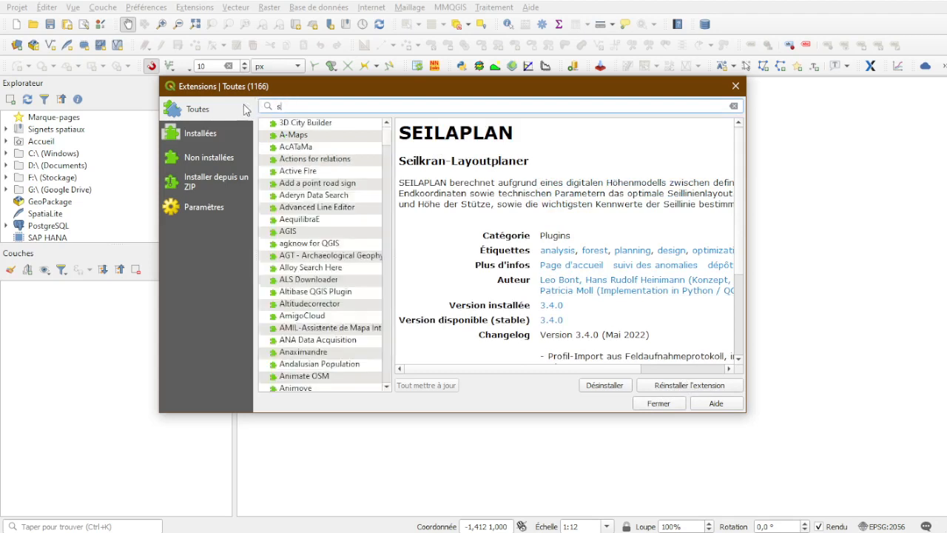
type("swiss ge")
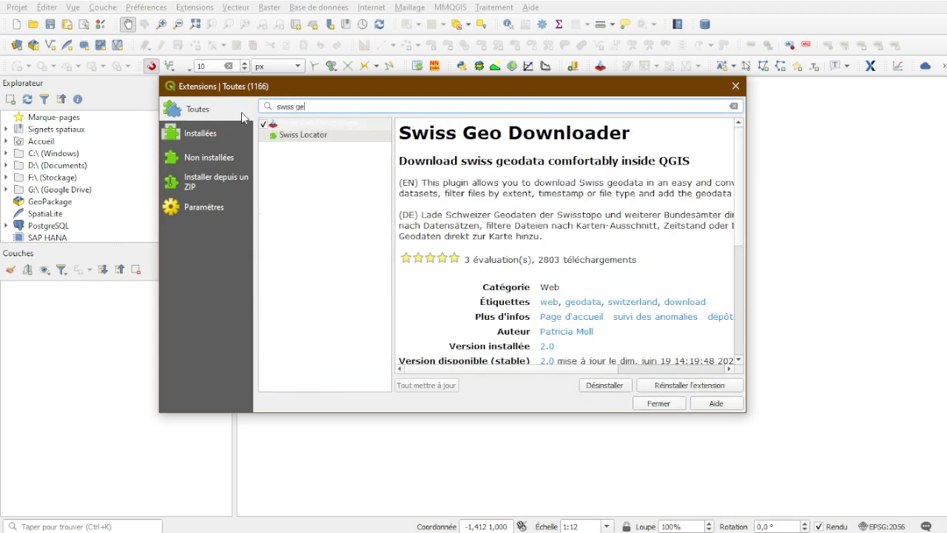
left_click(299, 125)
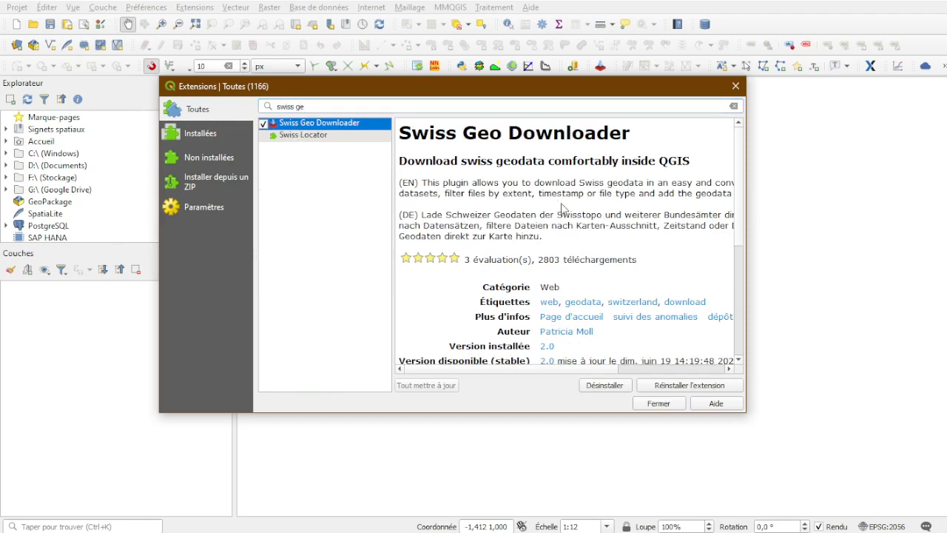
left_click(658, 403)
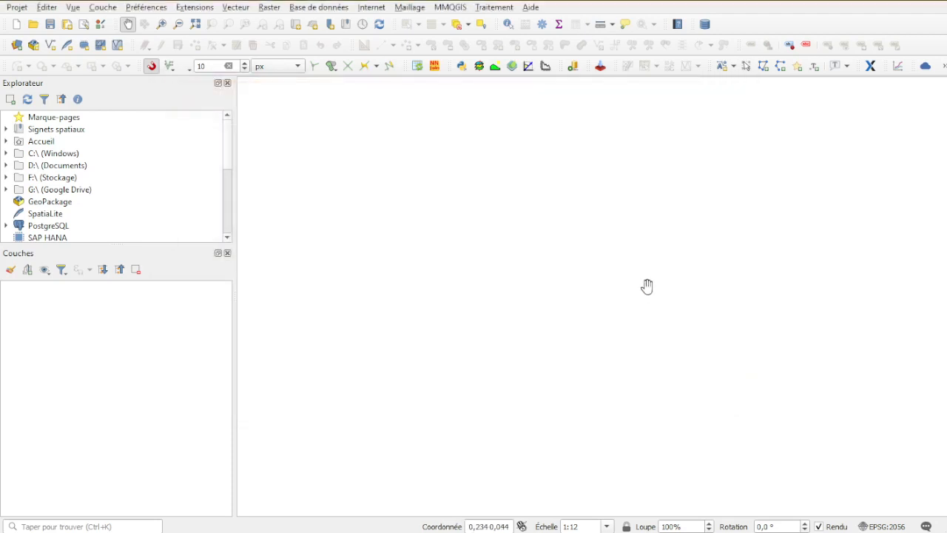
Locate the SEILAPLAN launch command among the installed extensions without starting it
left_click(197, 8)
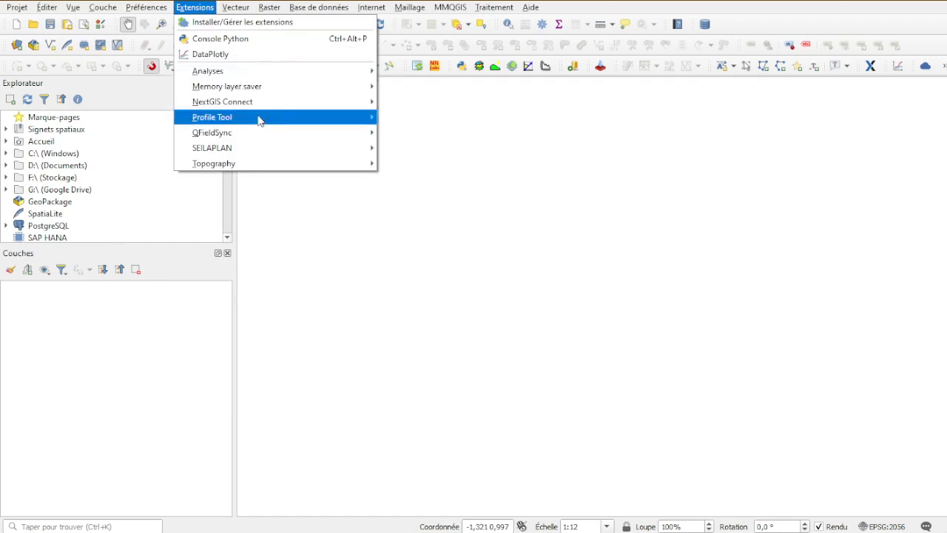
mouse_move(299, 153)
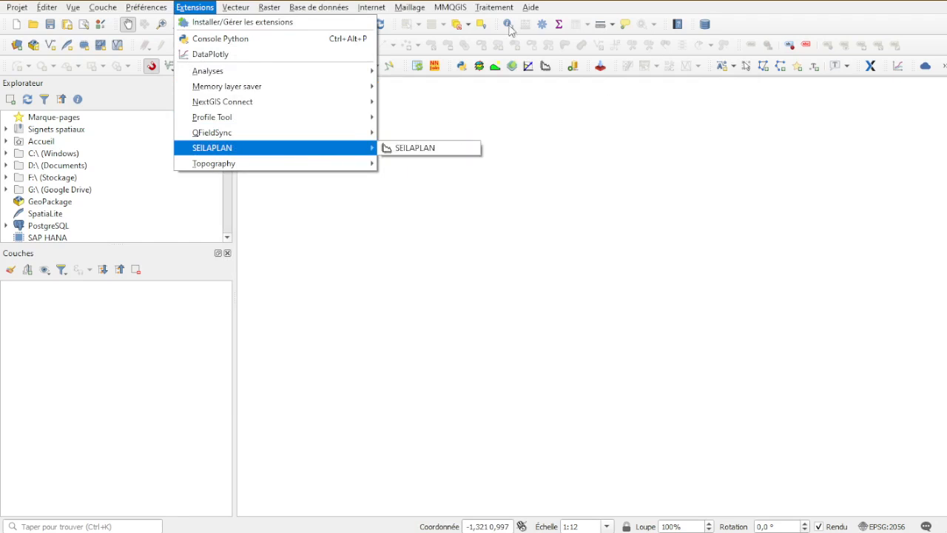
left_click(600, 6)
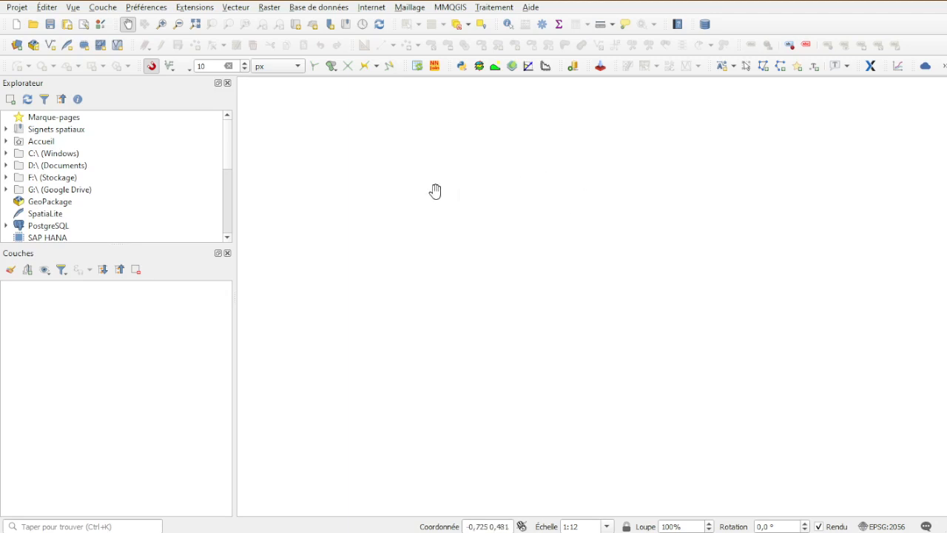
Connect to the WMTS Swisstopo service and add its SWISSIMAGE Fond de plan tile set as a layer
left_click(17, 46)
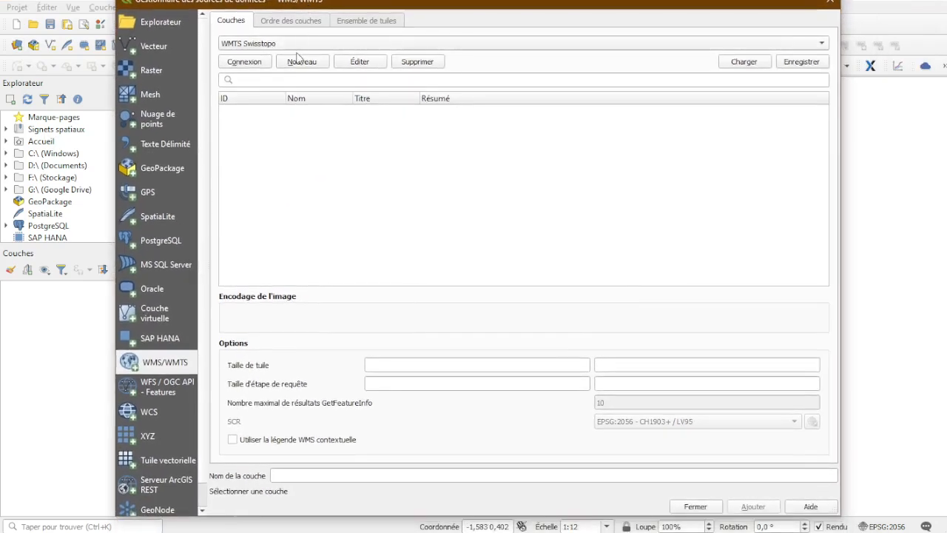
left_click(262, 63)
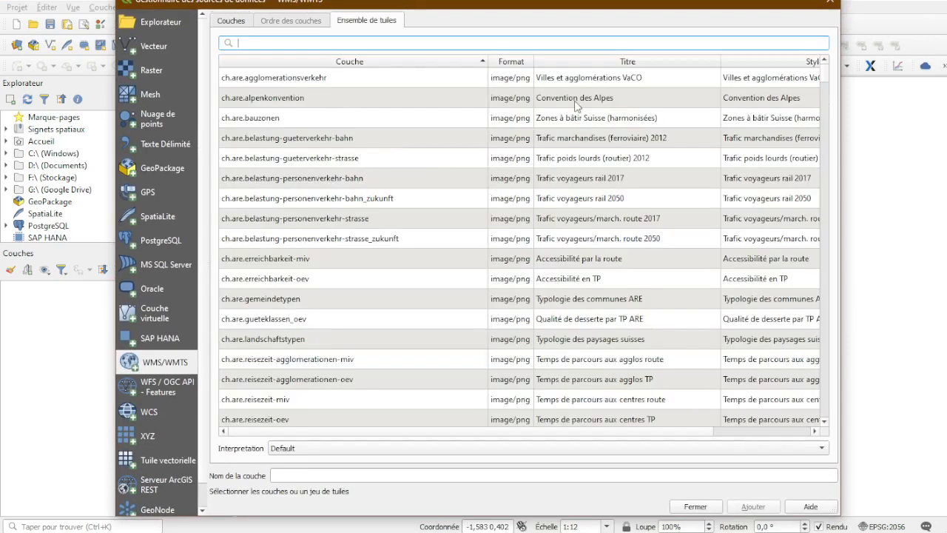
type("simi")
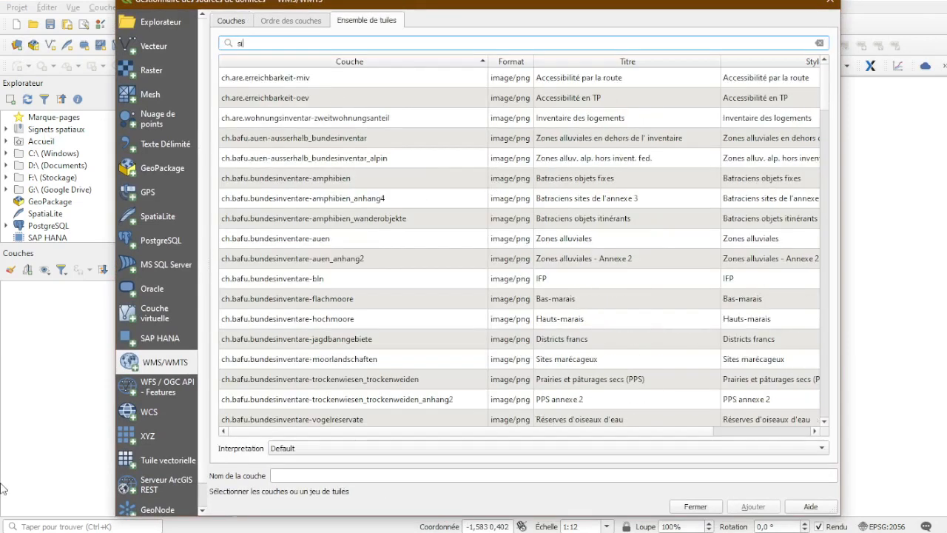
key("BackSpace")
key("BackSpace")
key("BackSpace")
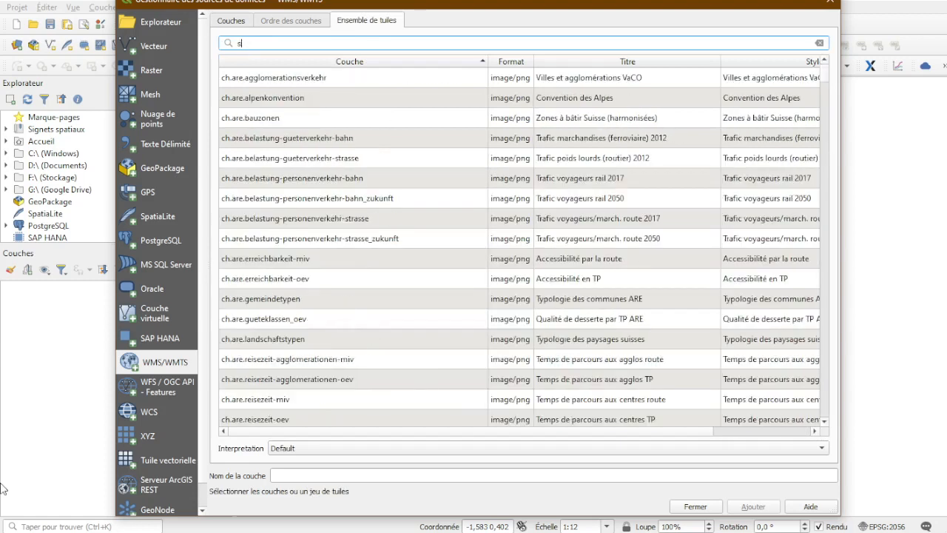
type("wissim")
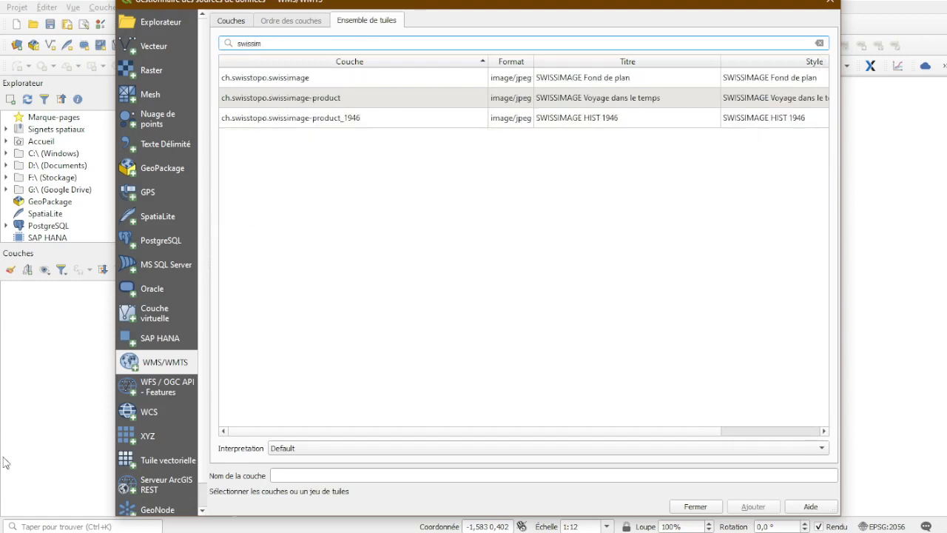
left_click(615, 78)
left_click(745, 507)
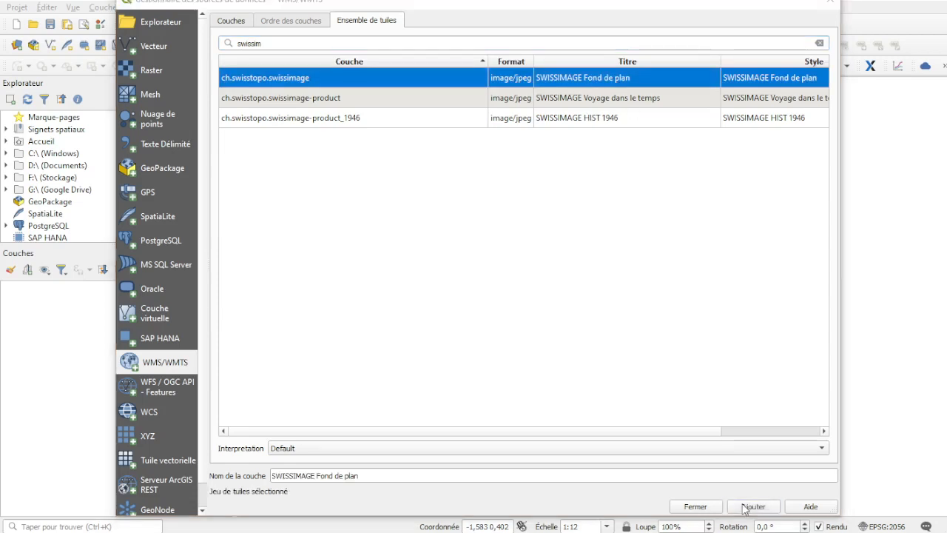
left_click(755, 256)
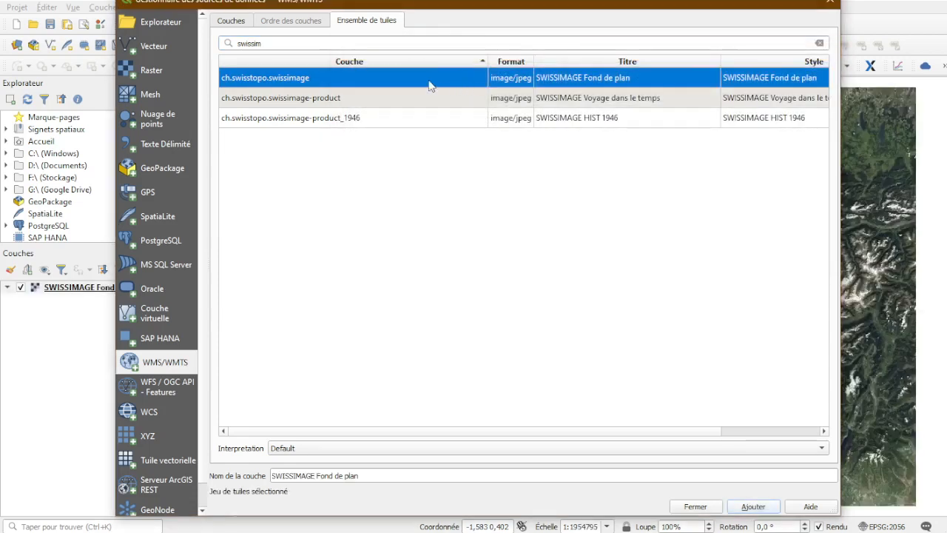
Find the tile sets matching "cartes", add Cartes nationales (couleur) as a layer, and close the data source manager
left_click_drag(296, 43, 231, 46)
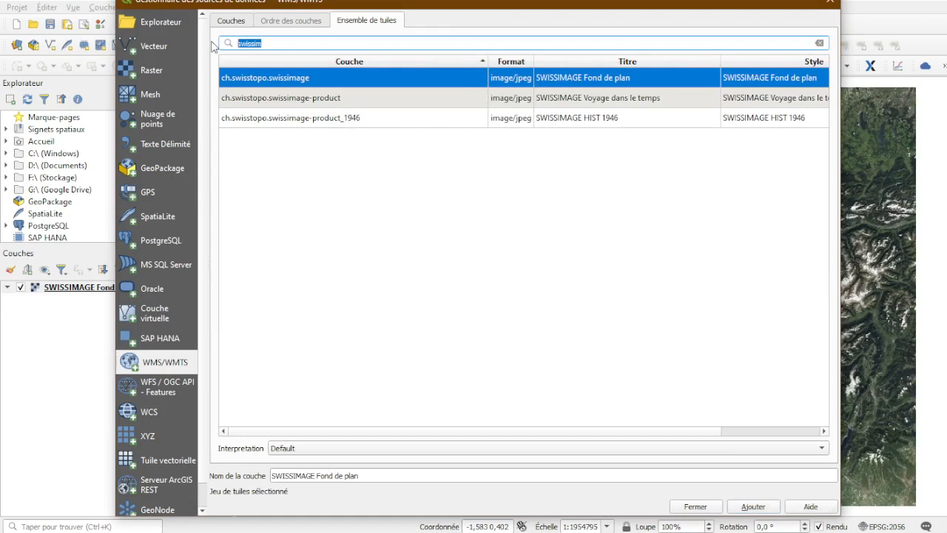
type("cartes")
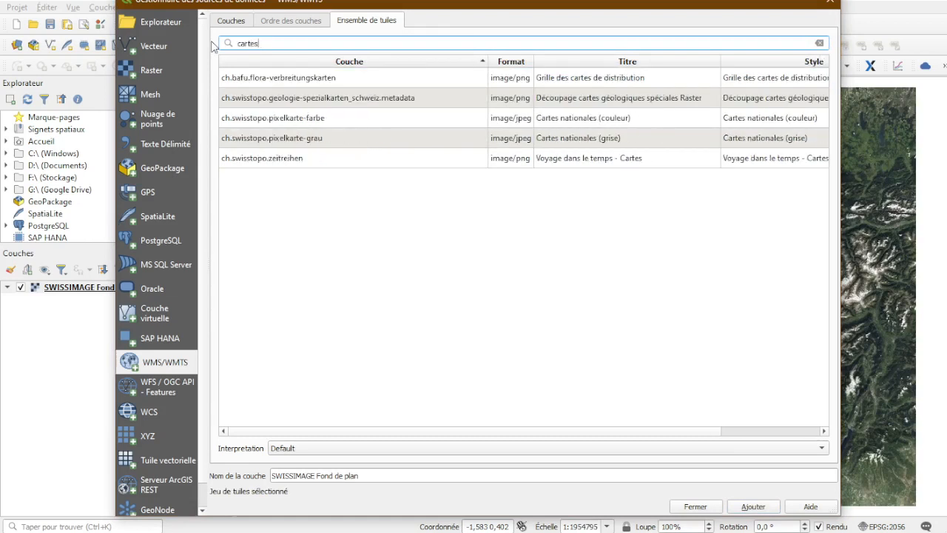
left_click(749, 118)
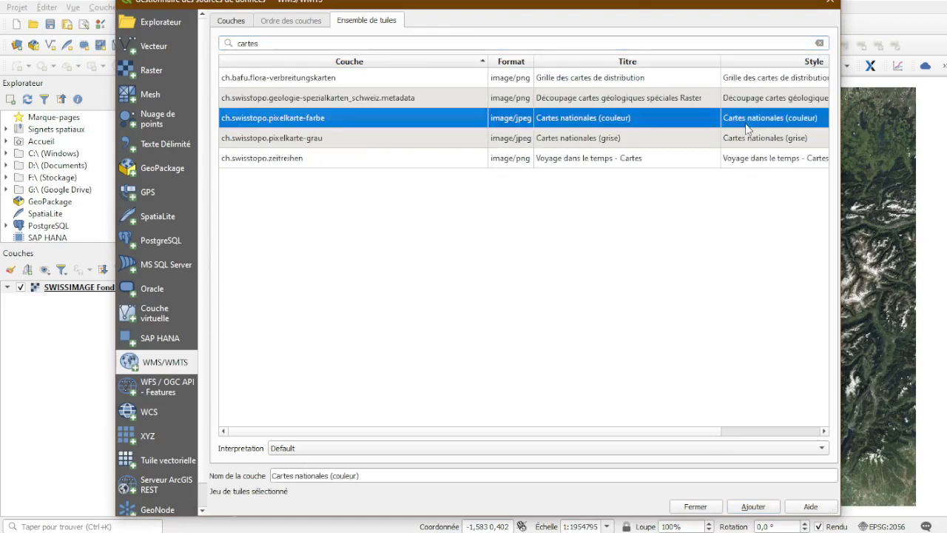
left_click(744, 512)
left_click(744, 256)
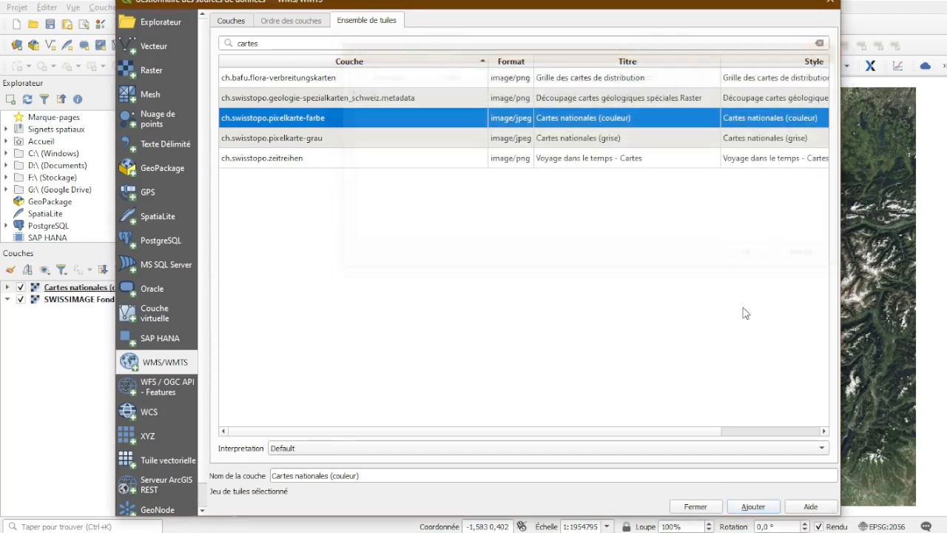
left_click(695, 508)
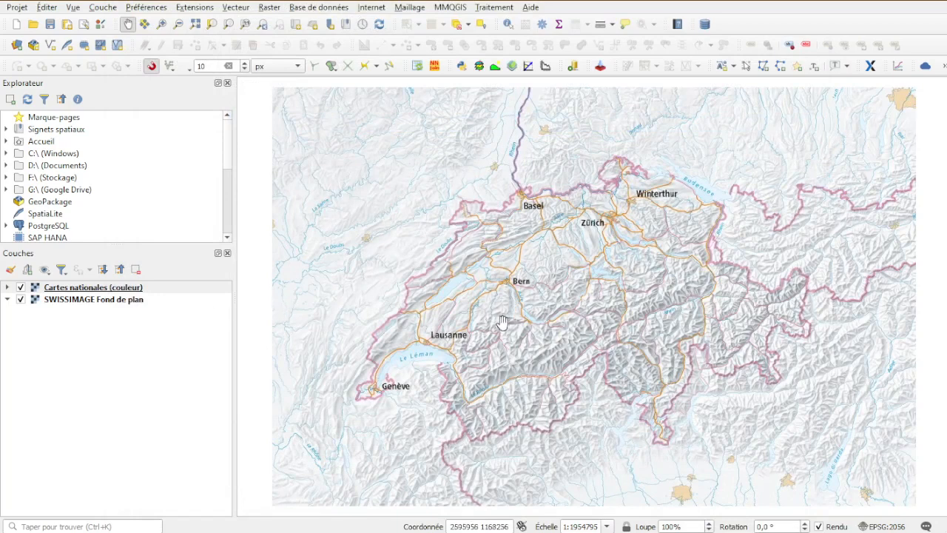
Examine the national map closely around the Burgerwald forest between La Feyla and Chrüzflue
scroll(510, 321, "up", 2)
scroll(447, 332, "up", 2)
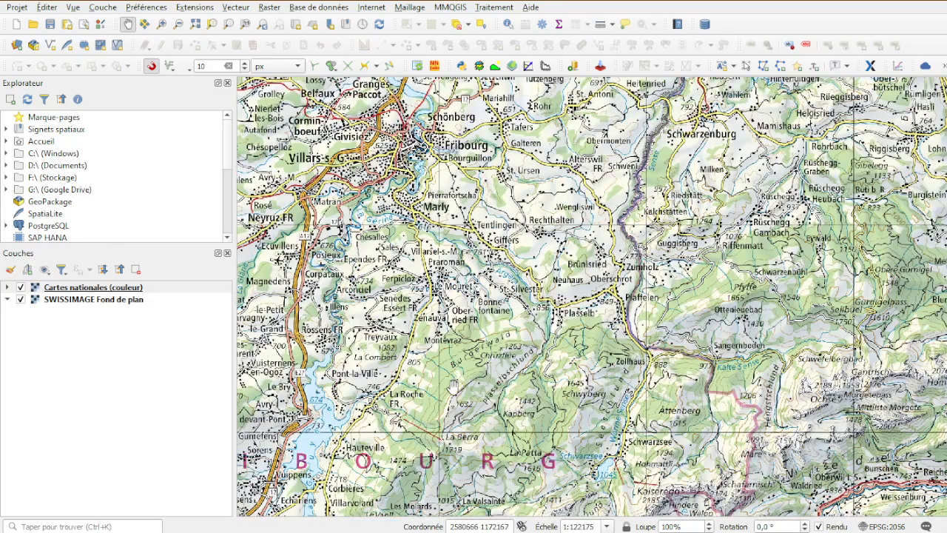
left_click_drag(458, 381, 525, 297)
scroll(525, 298, "up", 2)
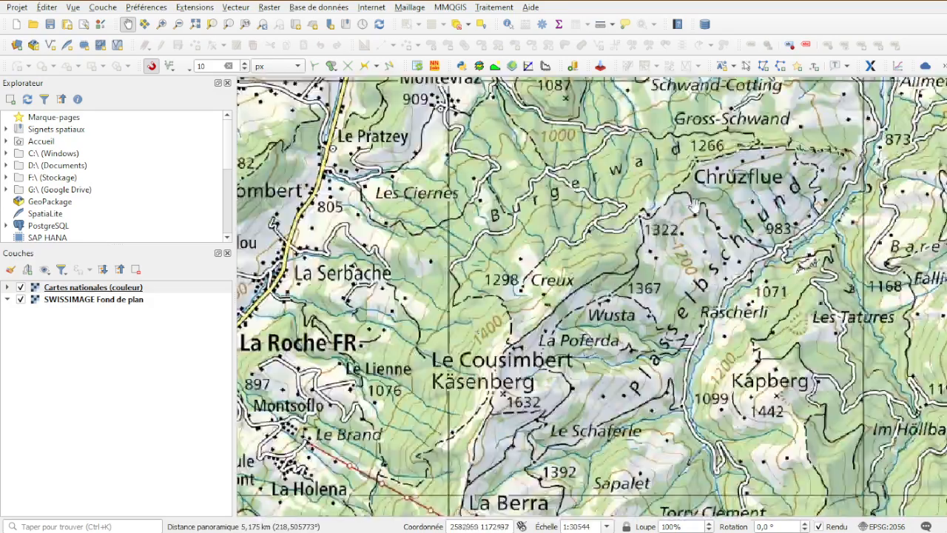
left_click_drag(713, 262, 591, 321)
scroll(437, 256, "up", 1)
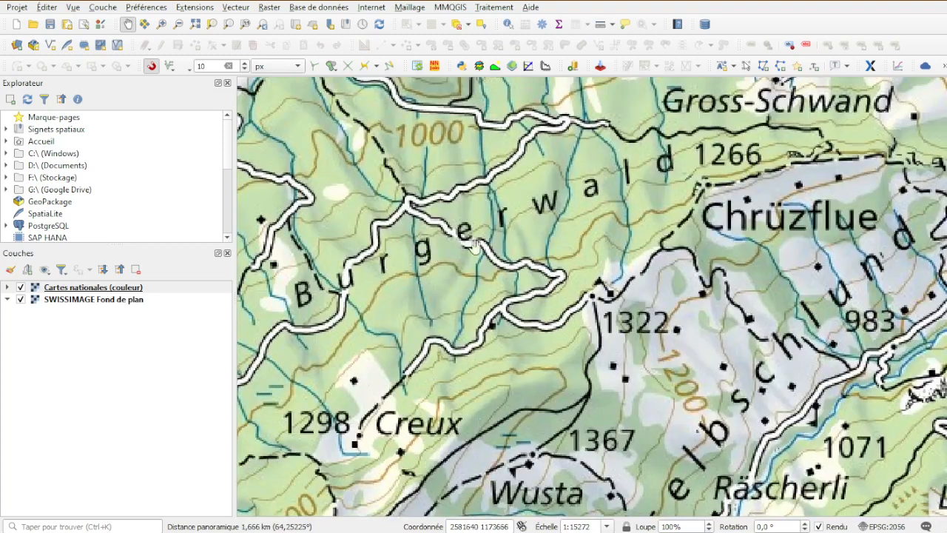
left_click_drag(519, 186, 477, 253)
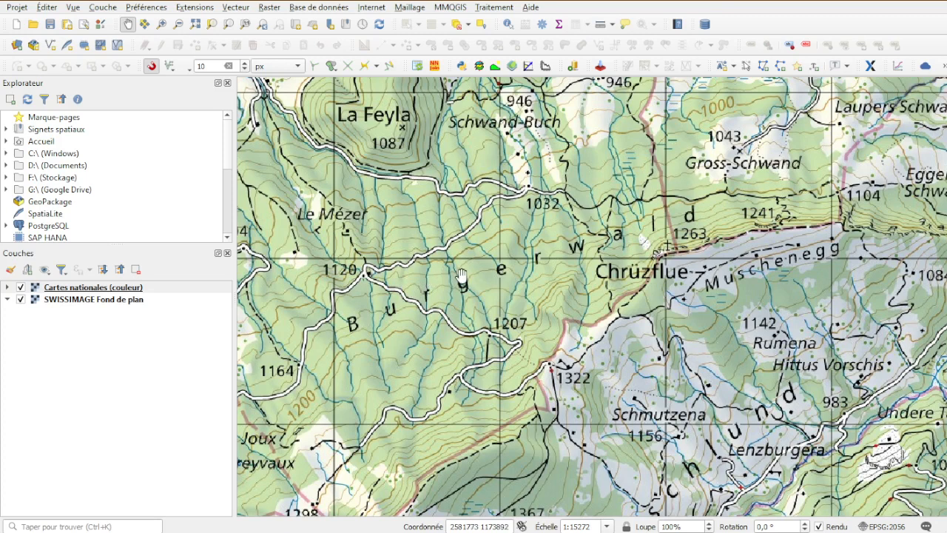
Hide the Cartes nationales (couleur) layer and inspect the SWISSIMAGE aerial photo over the Burgerwald forest
left_click(23, 291)
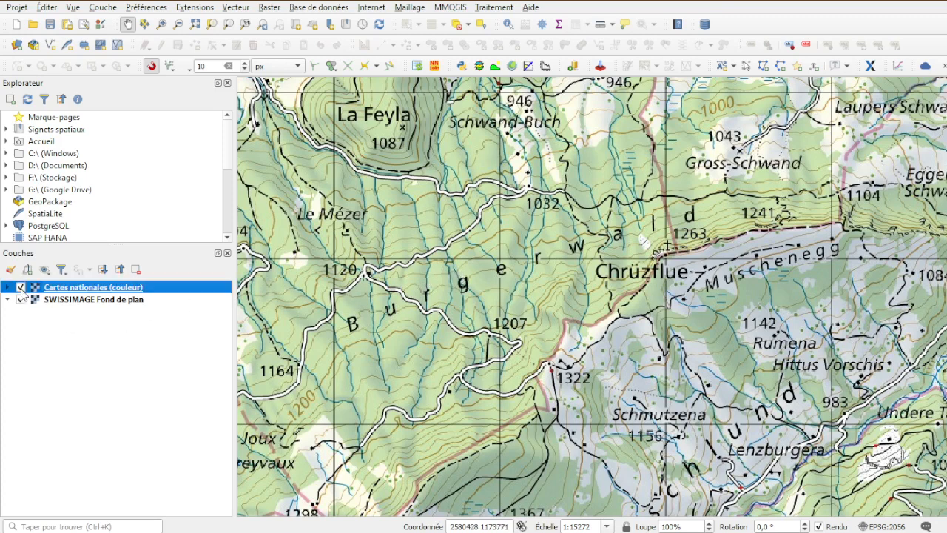
left_click(20, 287)
left_click_drag(414, 289, 620, 281)
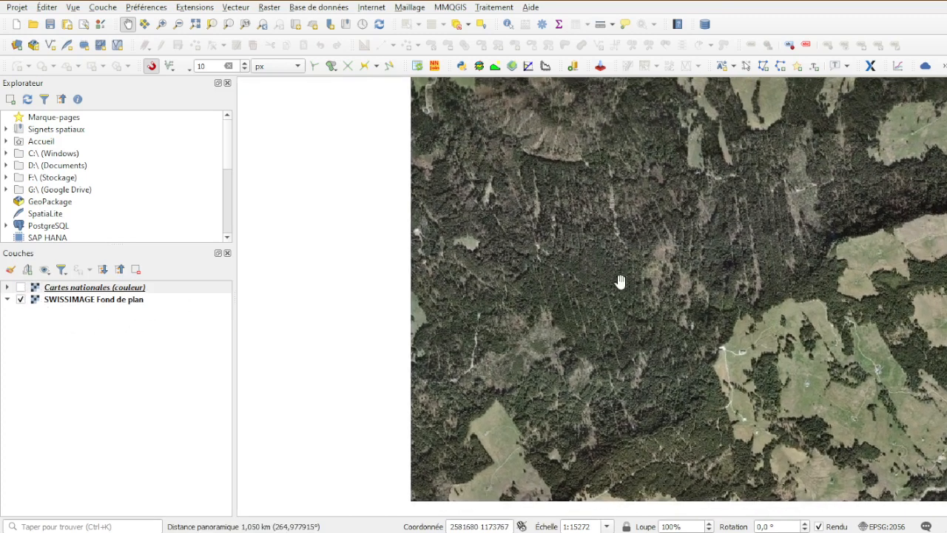
scroll(621, 281, "up", 1)
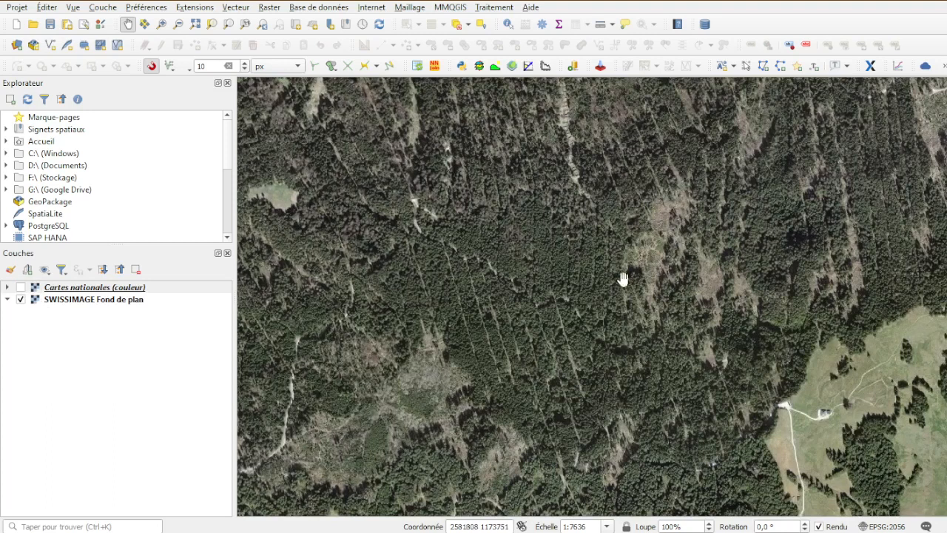
left_click_drag(729, 222, 604, 309)
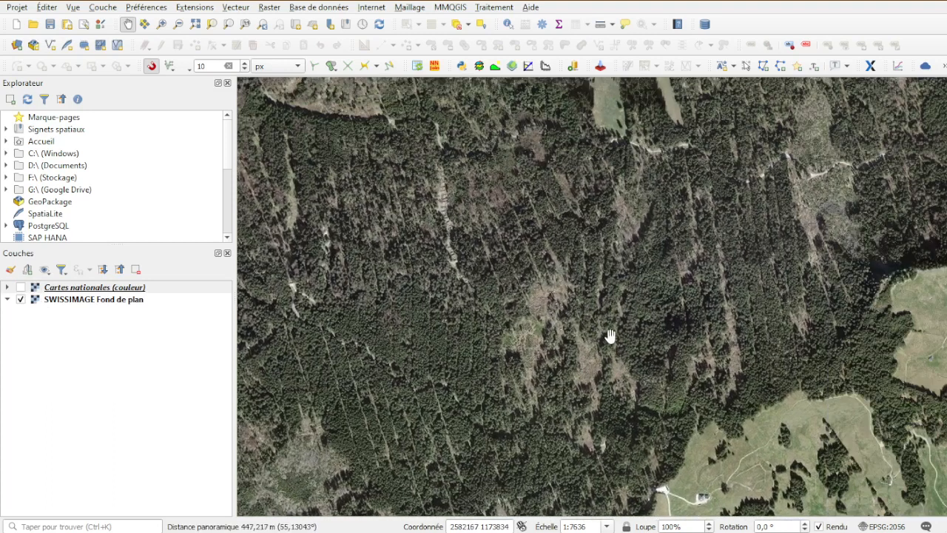
left_click_drag(765, 302, 713, 303)
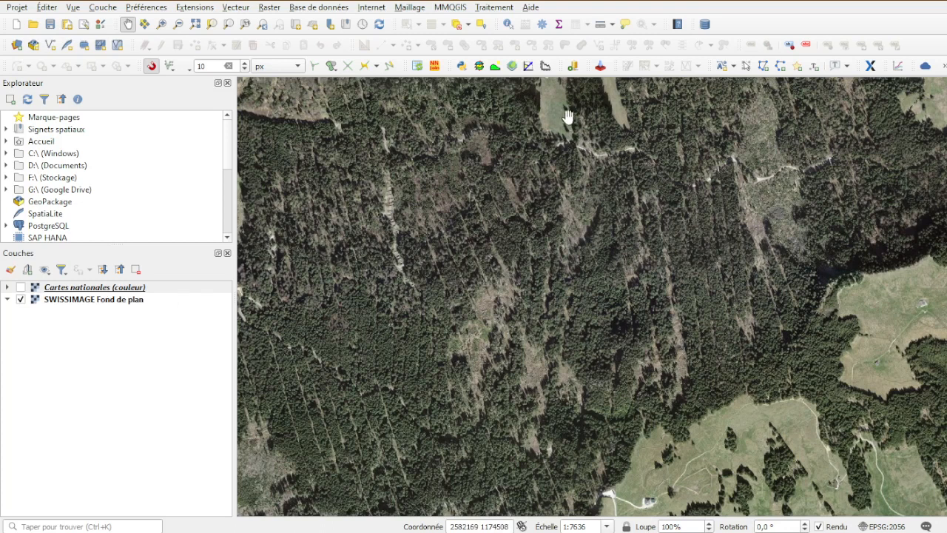
Launch the SEILAPLAN cable line planning tool and look through its project, terrain and cable line sections
left_click(545, 66)
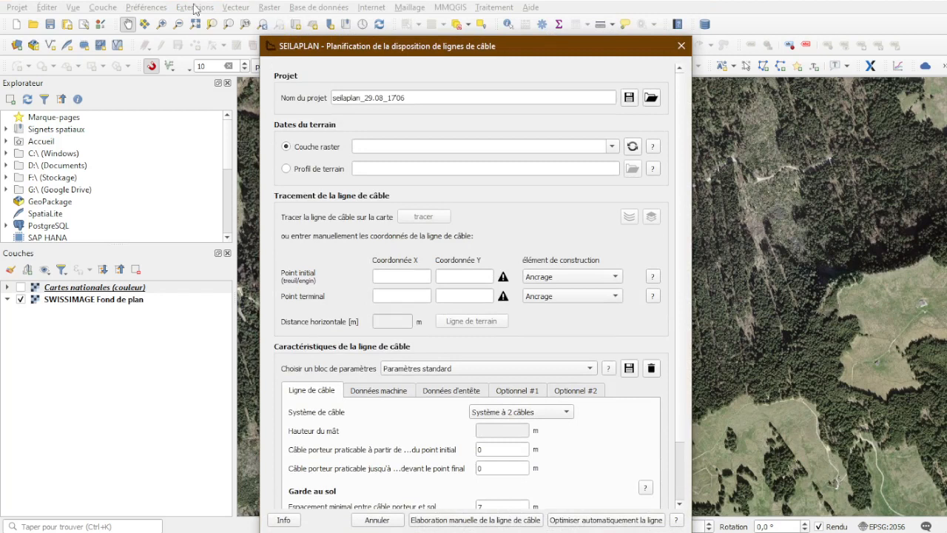
left_click_drag(410, 47, 411, 15)
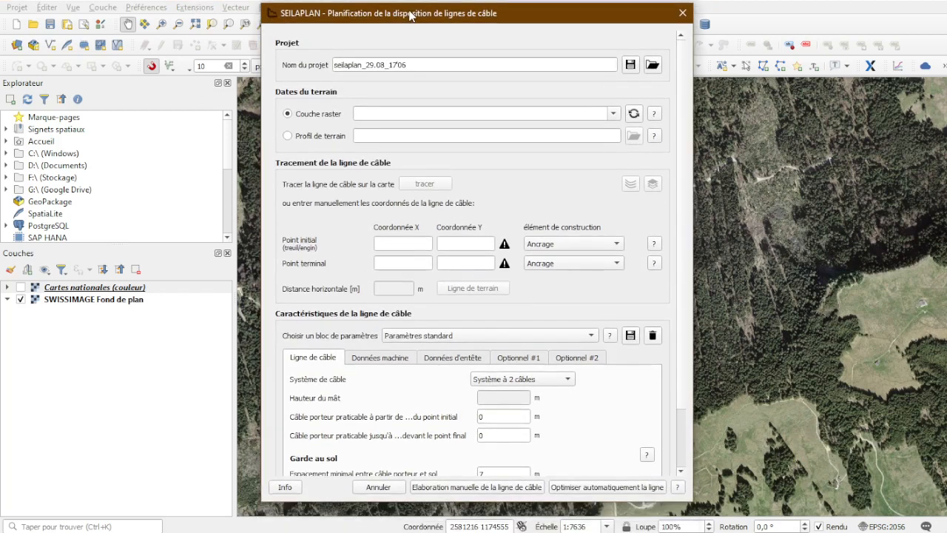
scroll(678, 144, "down", 2)
scroll(678, 145, "up", 2)
View the dialog for loading a saved SEILAPLAN project and dismiss it without choosing a file
left_click(651, 65)
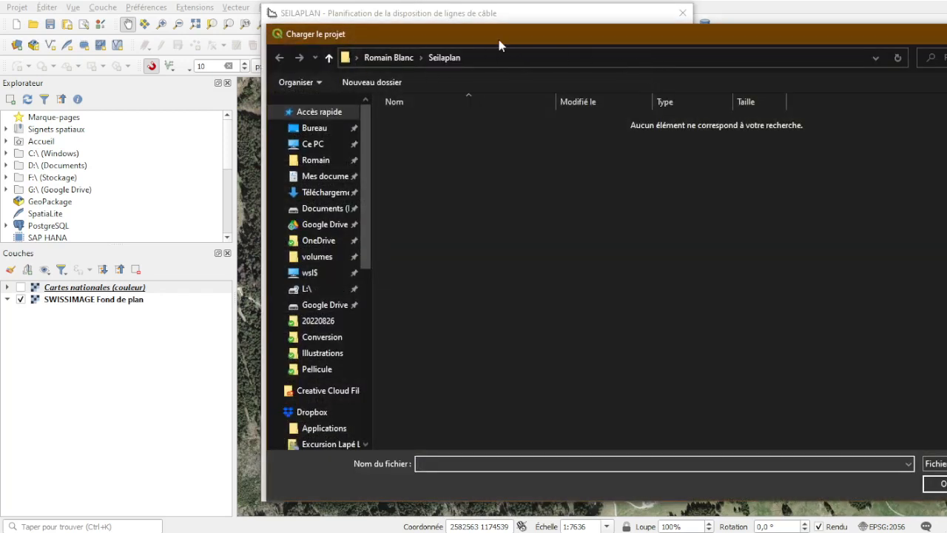
left_click_drag(946, 34, 805, 35)
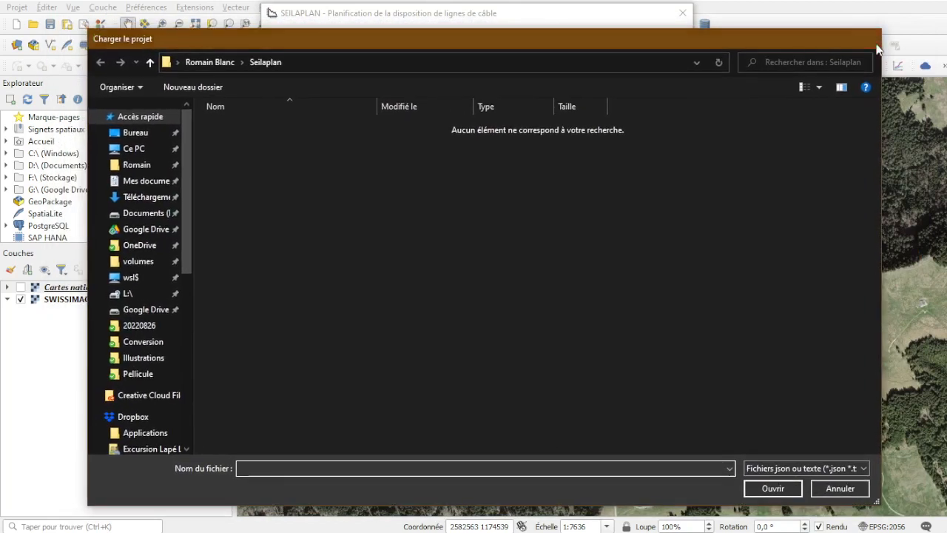
left_click(872, 38)
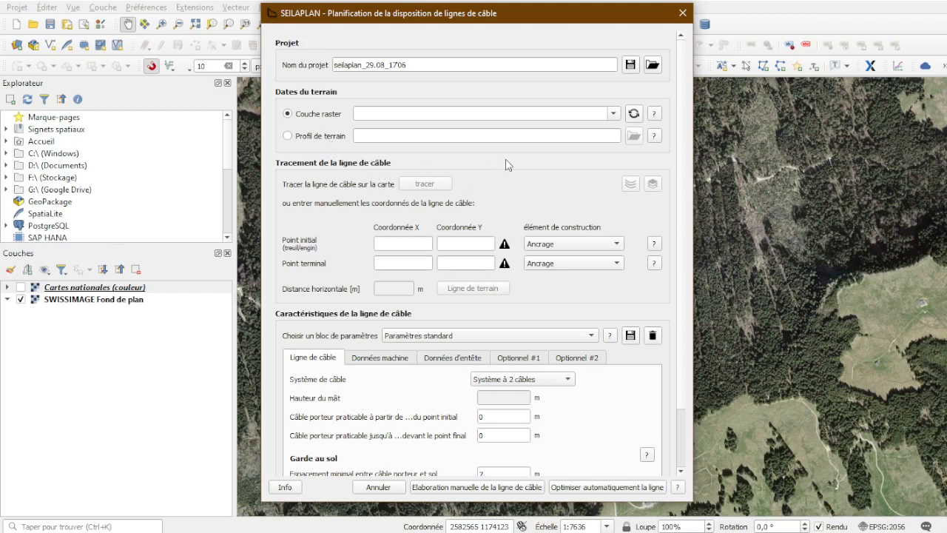
Read the terrain profile help, select Profil de terrain as the terrain data source, and open the profile import dialog
left_click(655, 135)
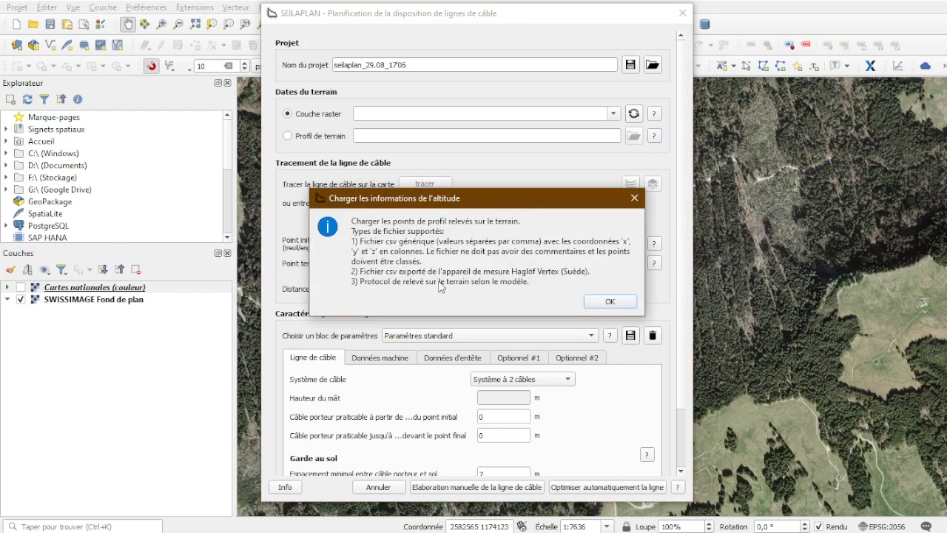
left_click(611, 303)
left_click(323, 137)
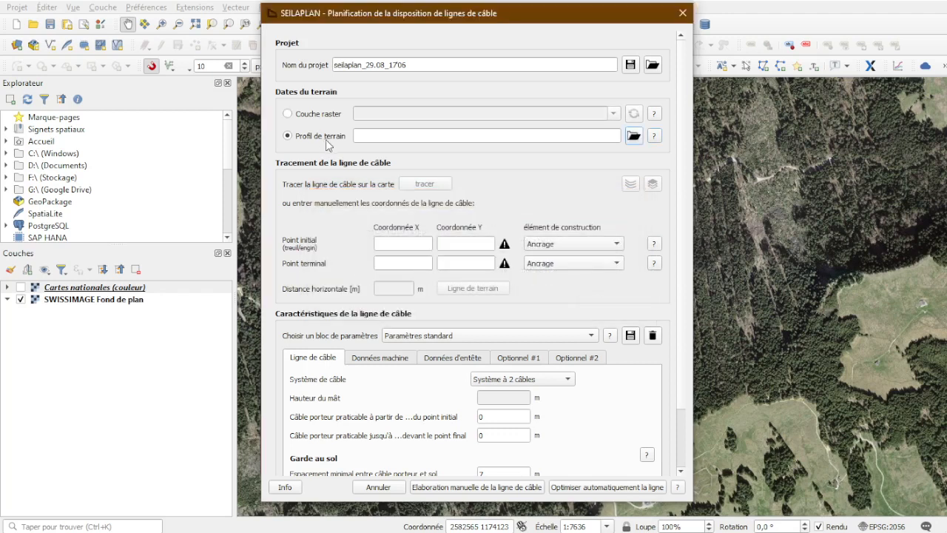
left_click(633, 138)
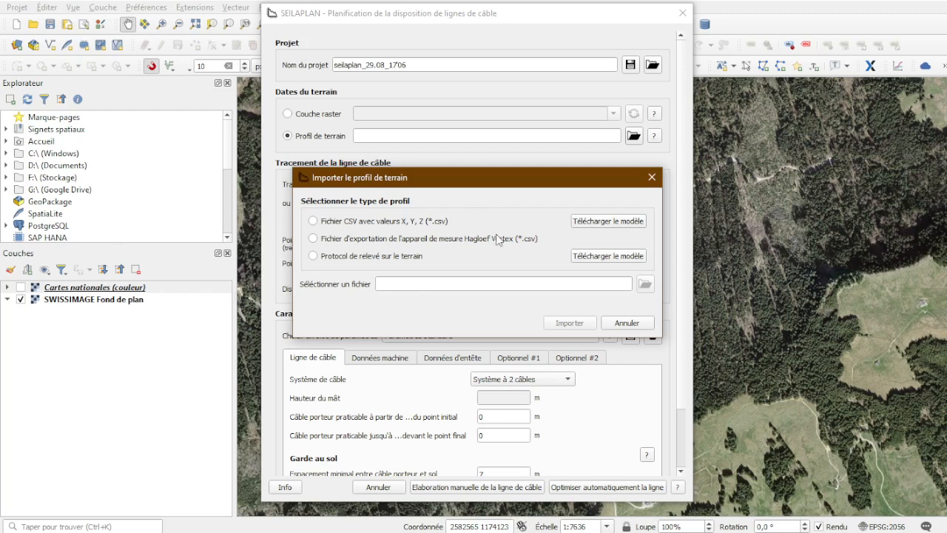
View the save location for the field survey protocol template and cancel without saving it
left_click(591, 257)
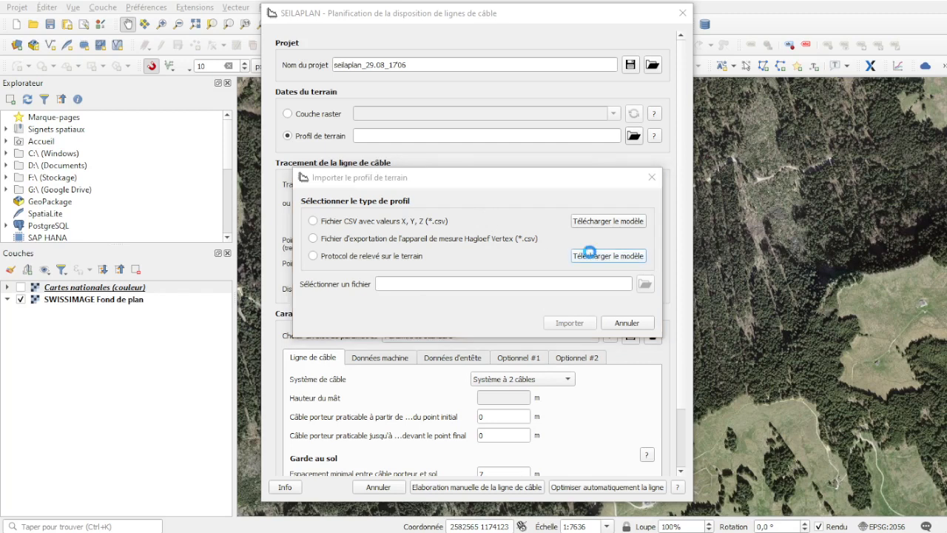
left_click_drag(674, 65, 555, 22)
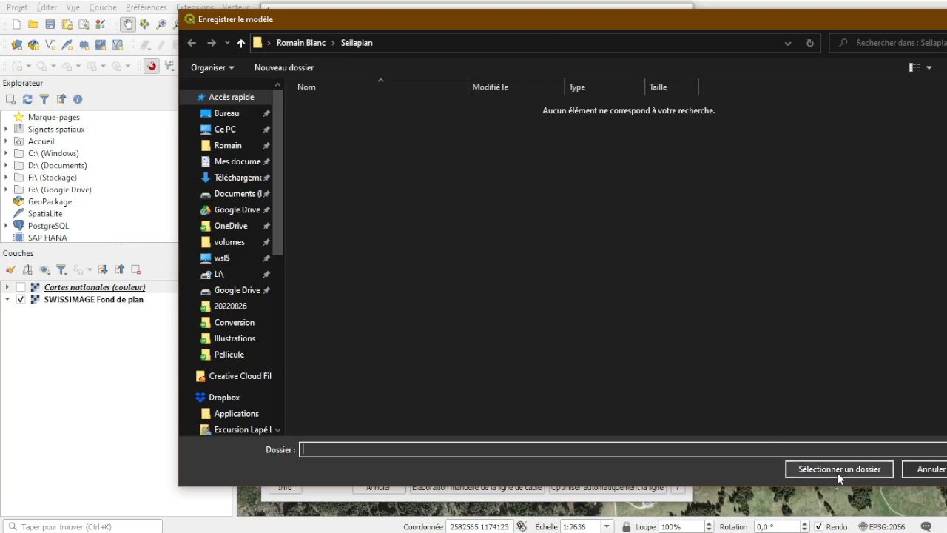
left_click(926, 469)
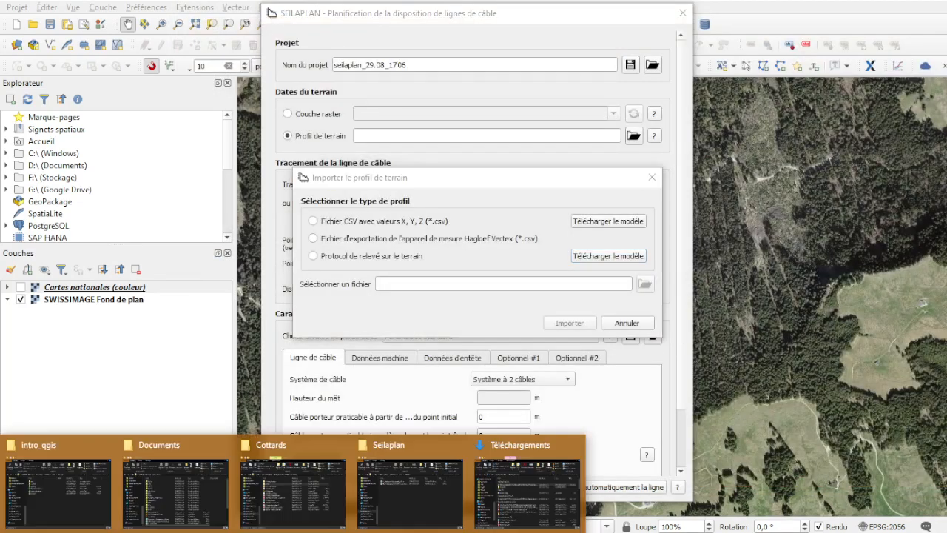
Open FR_Modèle_profil_de_terrain_XYZ.csv from the Seilaplan folder in Excel, review its x, y and z columns, and close it
left_click(437, 509)
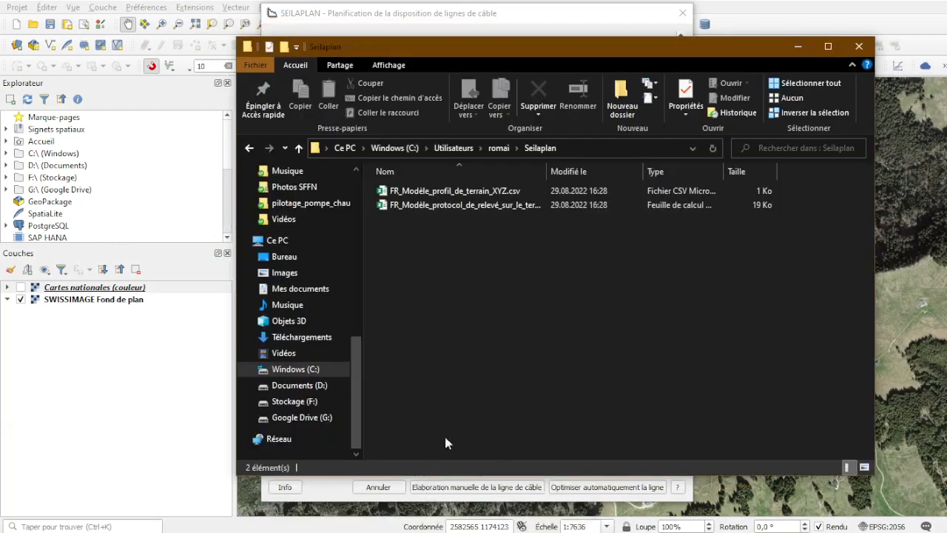
double_click(459, 192)
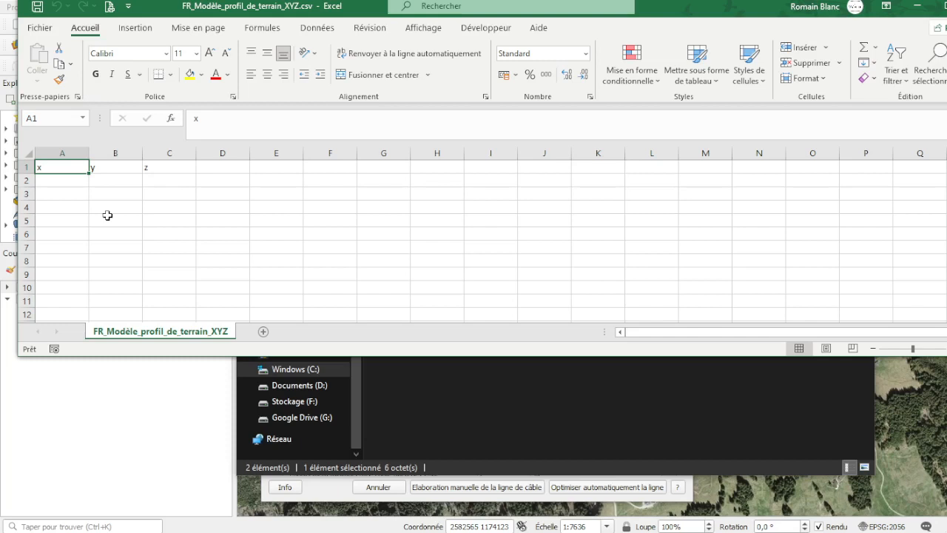
left_click(59, 180)
left_click(101, 181)
left_click(176, 185)
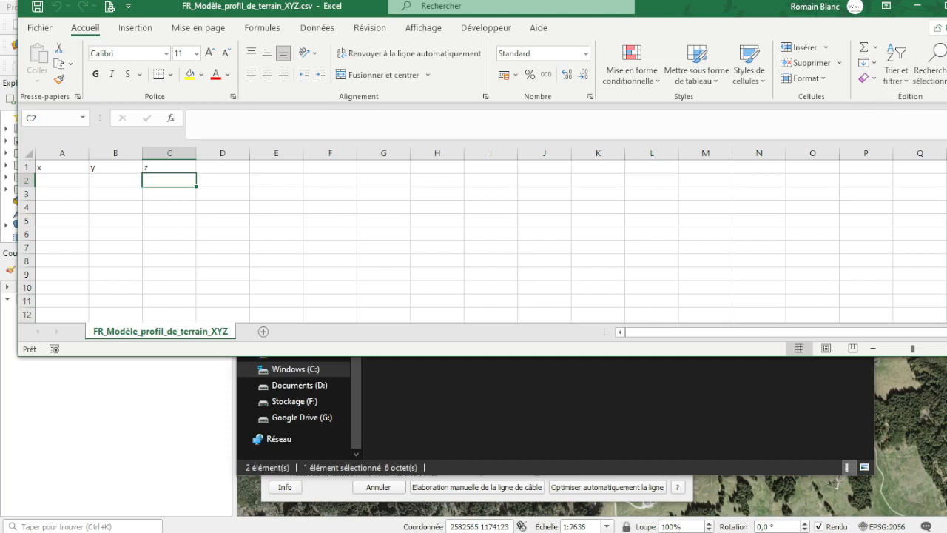
key("alt+F4")
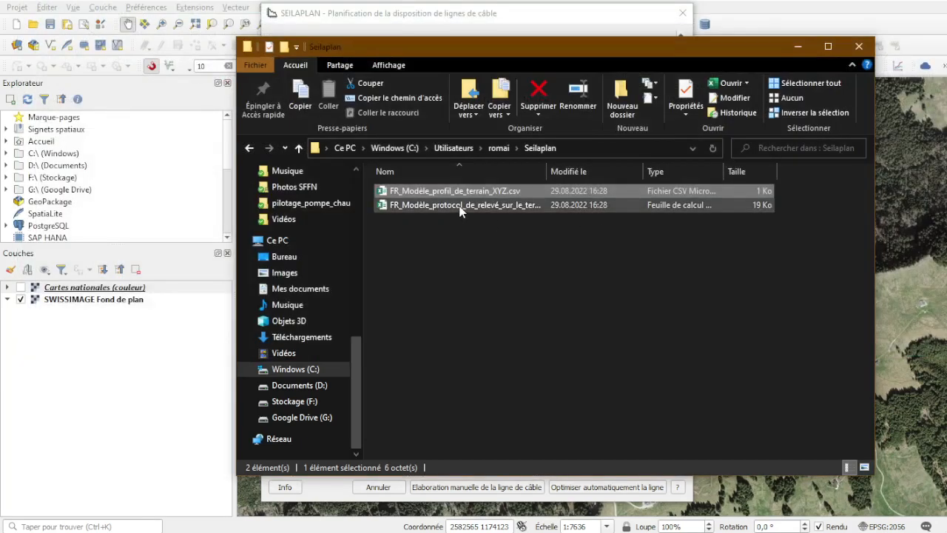
Open the field survey protocol template from the Seilaplan folder in Excel, enlarge its window, and review the project property fields
left_click(459, 206)
double_click(459, 205)
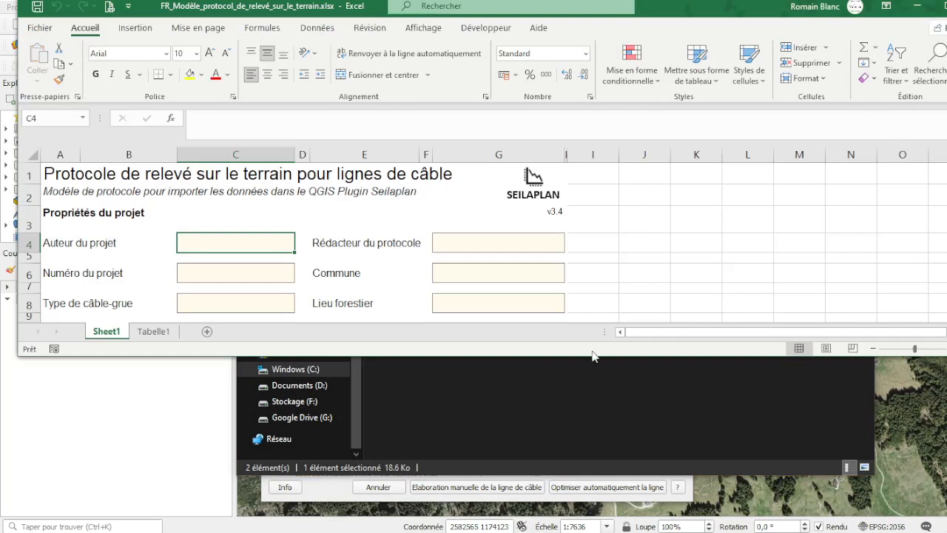
left_click_drag(592, 358, 587, 527)
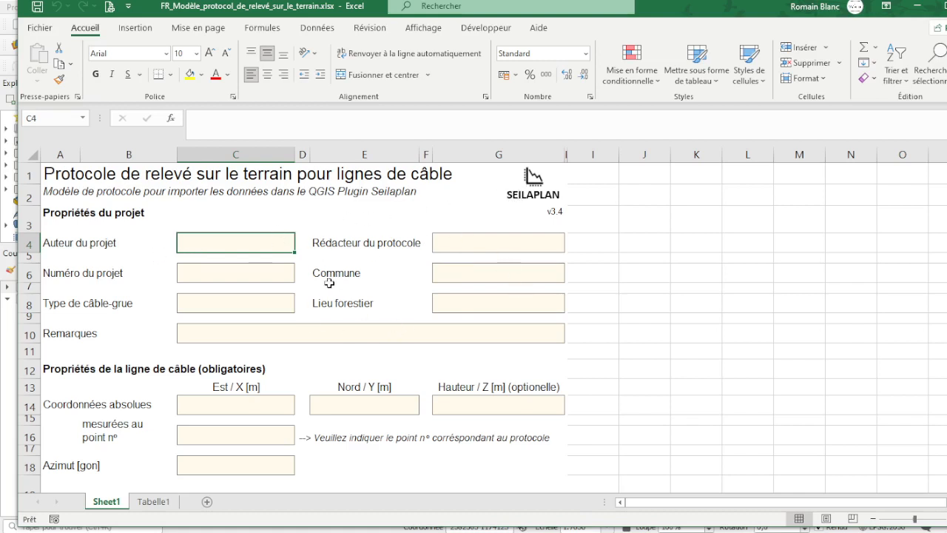
scroll(268, 338, "down", 4)
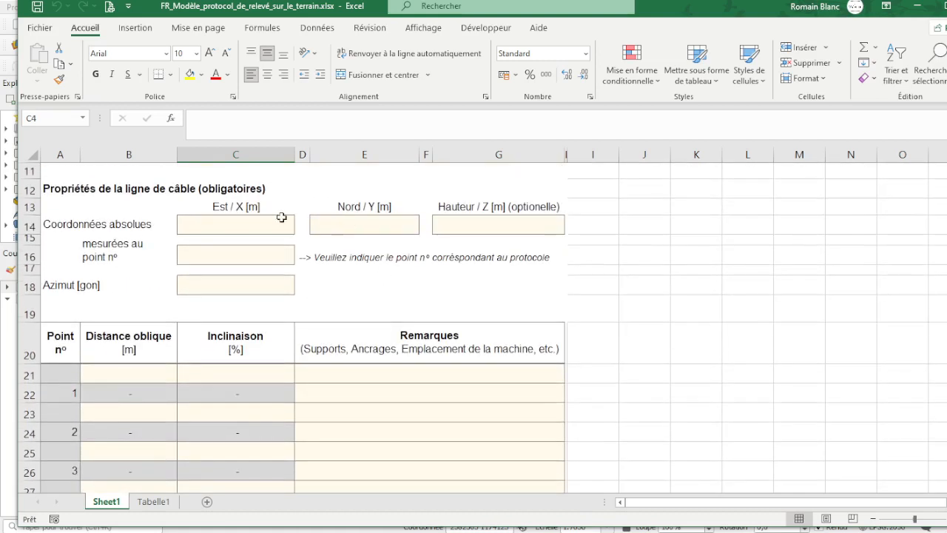
scroll(575, 222, "up", 3)
scroll(600, 227, "up", 1)
Examine the protocol's mandatory cable line properties and the Distance oblique and Inclinaison columns of its point table
scroll(311, 294, "down", 4)
left_click(157, 376)
left_click(223, 375)
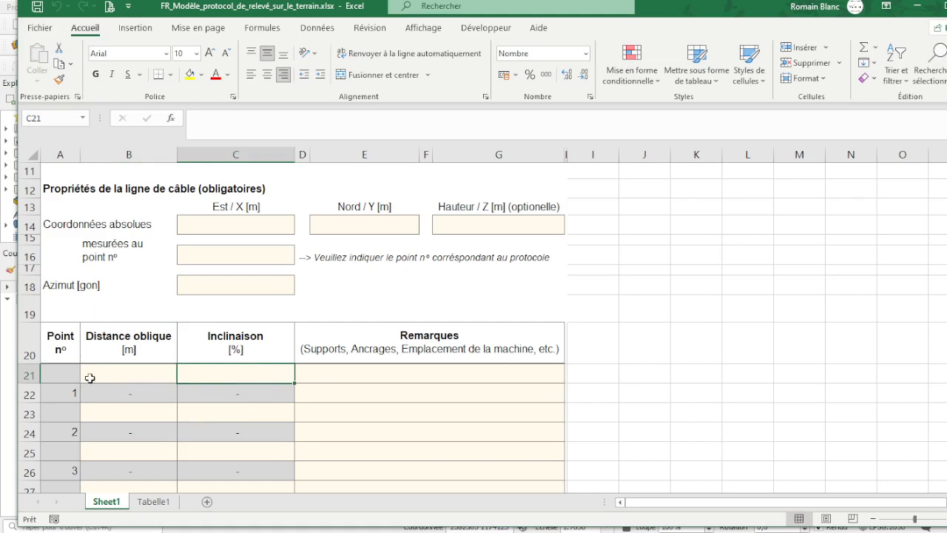
scroll(214, 411, "down", 4)
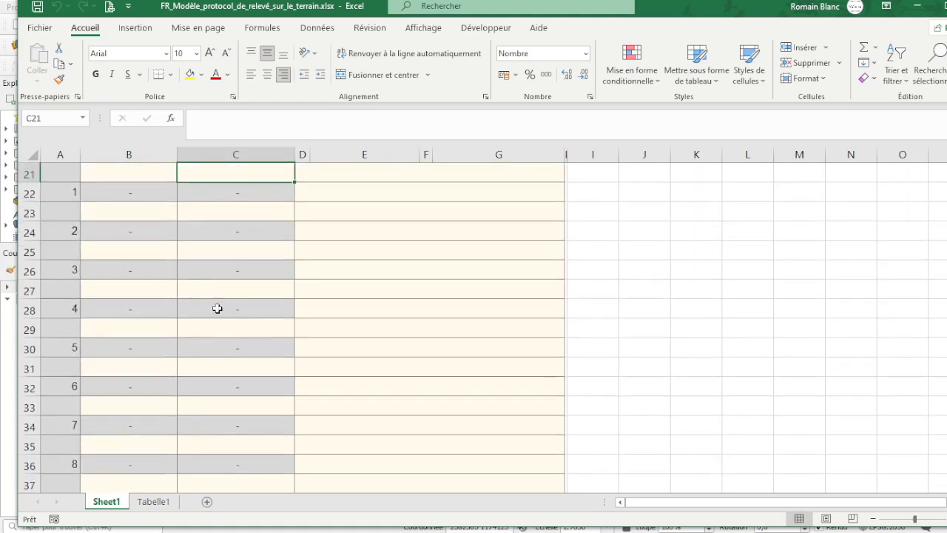
scroll(219, 291, "down", 10)
scroll(226, 311, "up", 17)
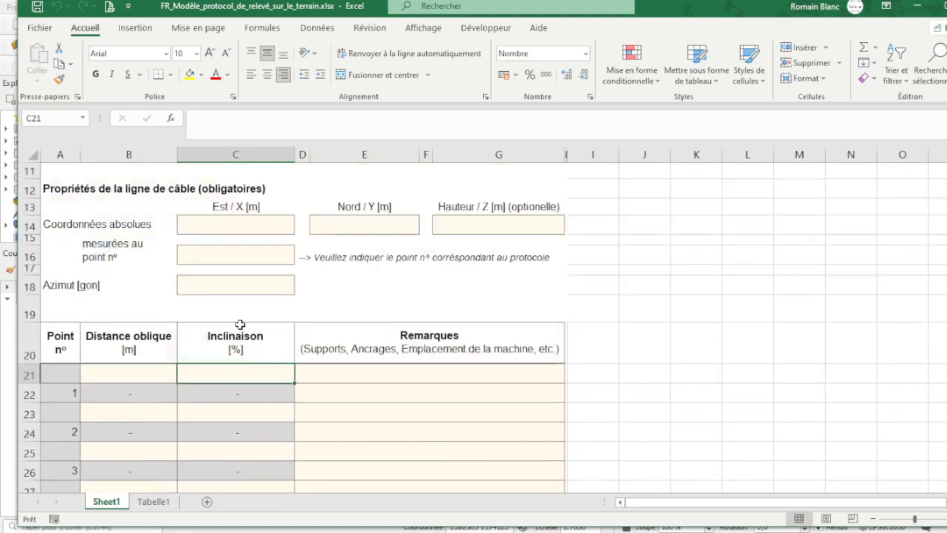
Review the protocol's absolute coordinate, measured point number and Azimut fields against the point table, and close the workbook
scroll(239, 336, "down", 3)
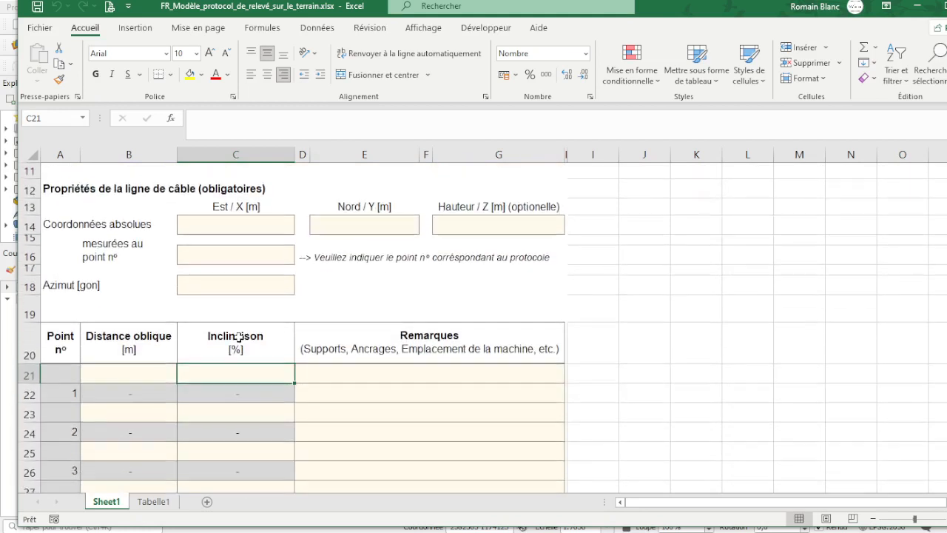
left_click(213, 227)
left_click(347, 229)
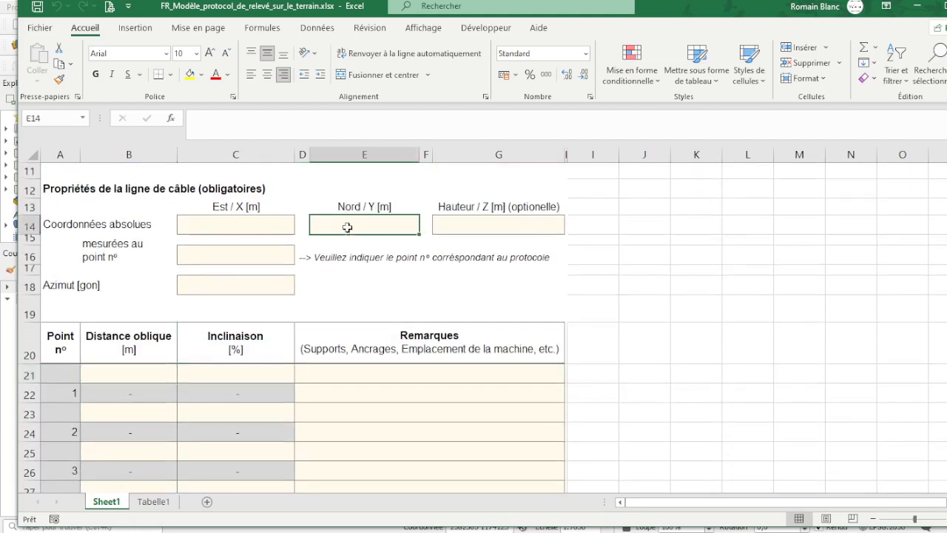
left_click(477, 227)
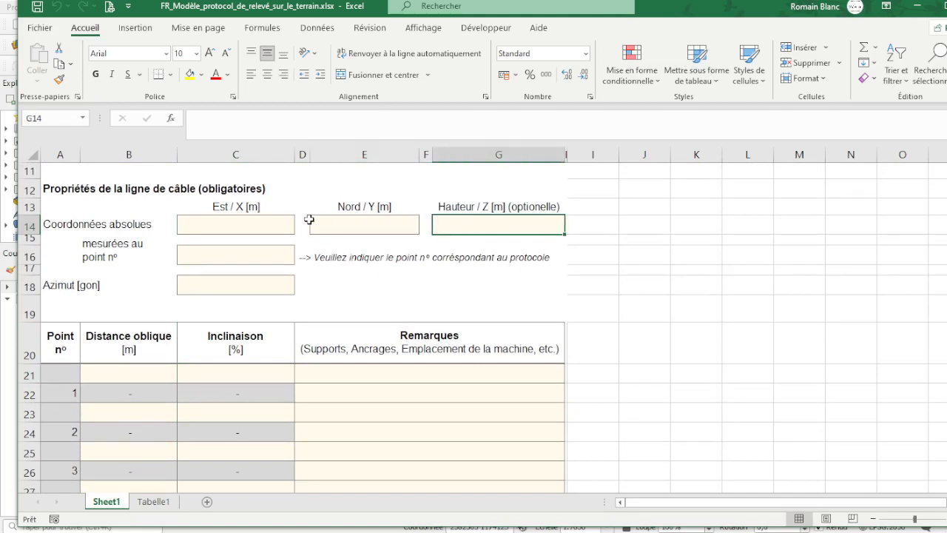
left_click(207, 256)
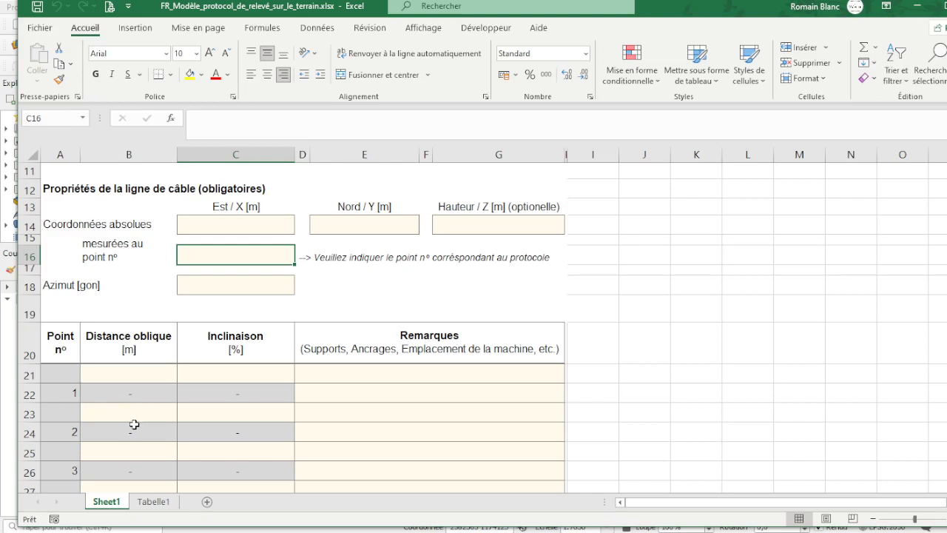
left_click(196, 288)
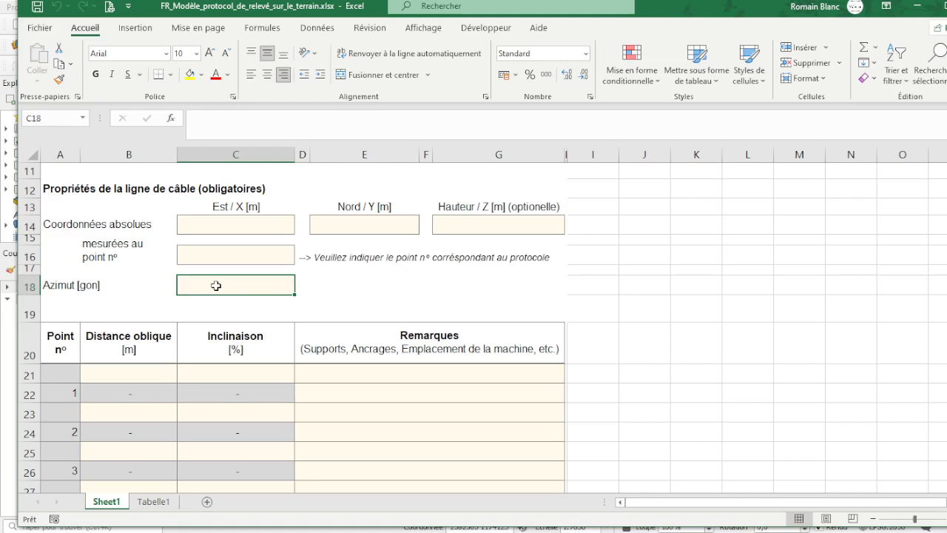
scroll(222, 292, "down", 4)
scroll(285, 360, "up", 7)
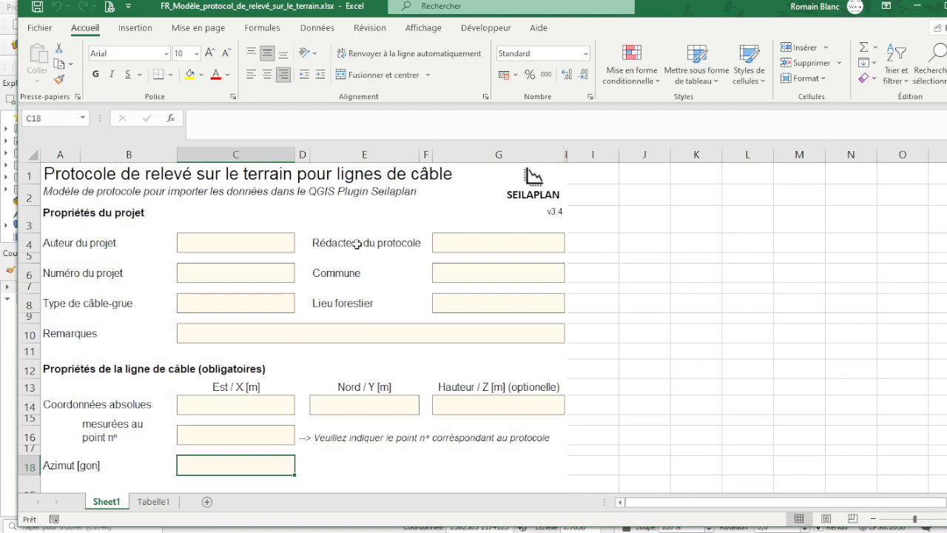
scroll(387, 340, "down", 3)
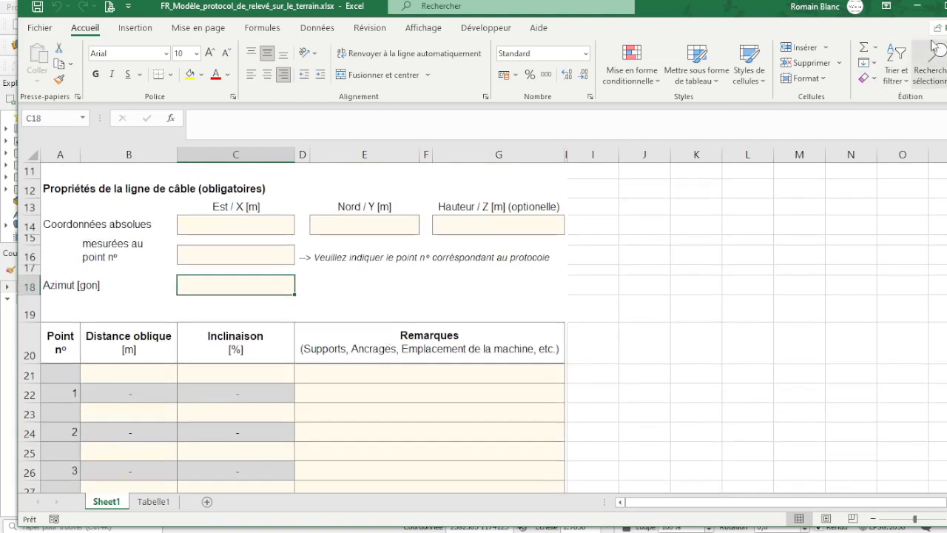
left_click(946, 6)
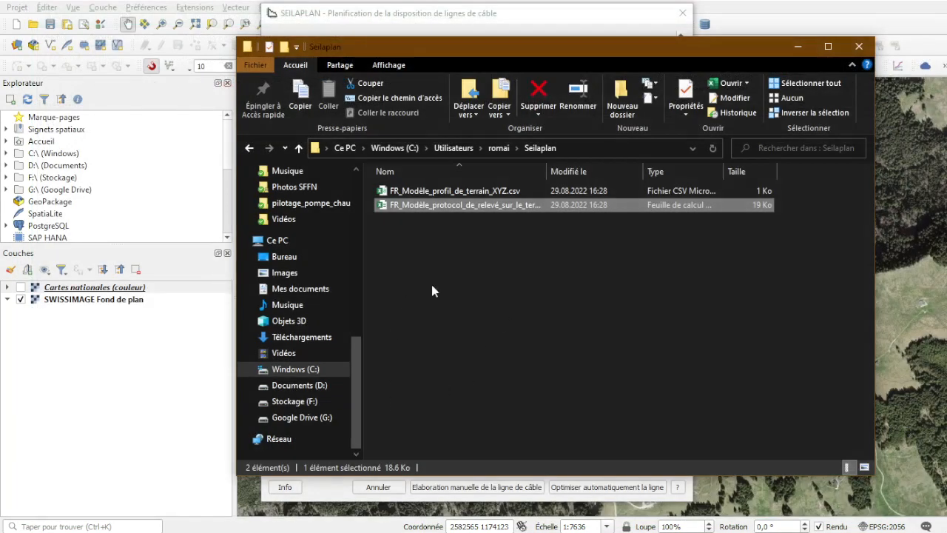
Return to SEILAPLAN's terrain profile import, browse for the protocol workbook using the field survey protocol type, and cancel the import
left_click(500, 22)
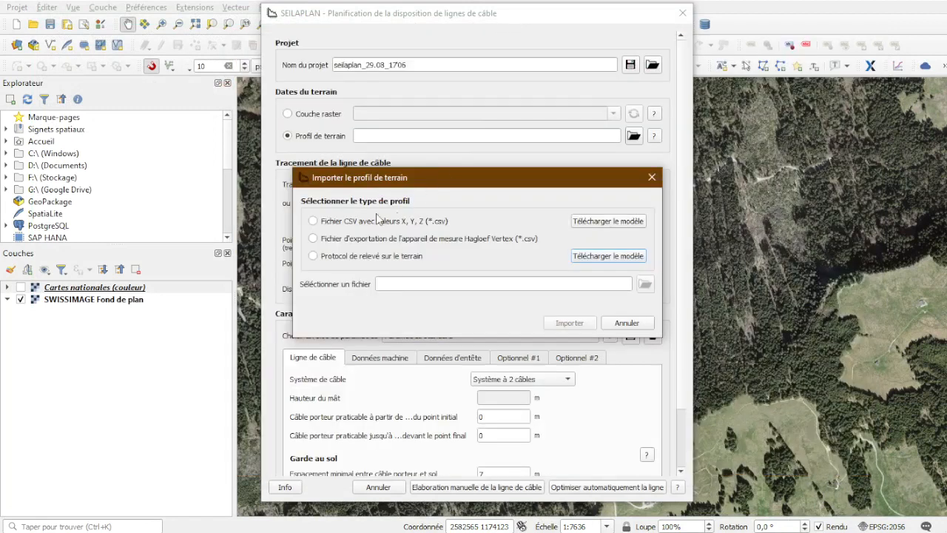
left_click(352, 256)
left_click(645, 284)
left_click(362, 106)
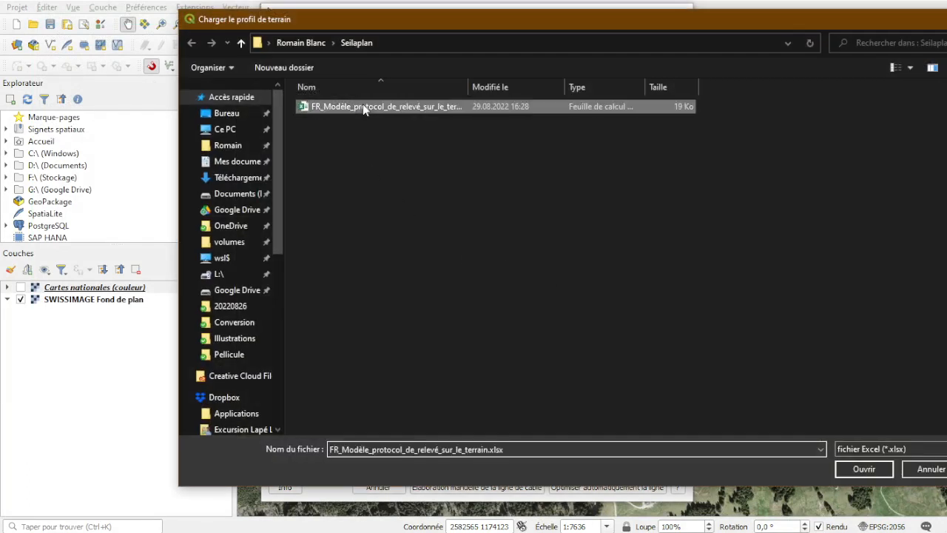
left_click(929, 469)
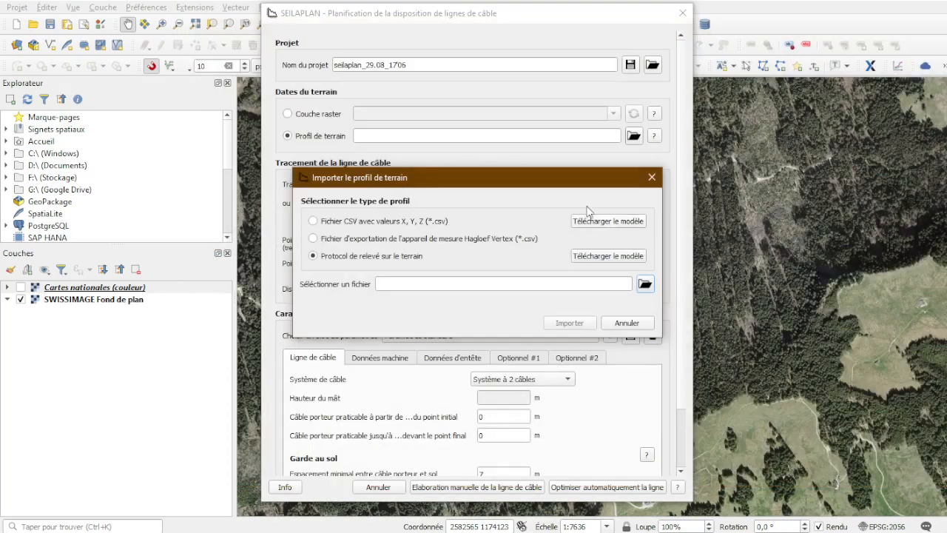
left_click(652, 178)
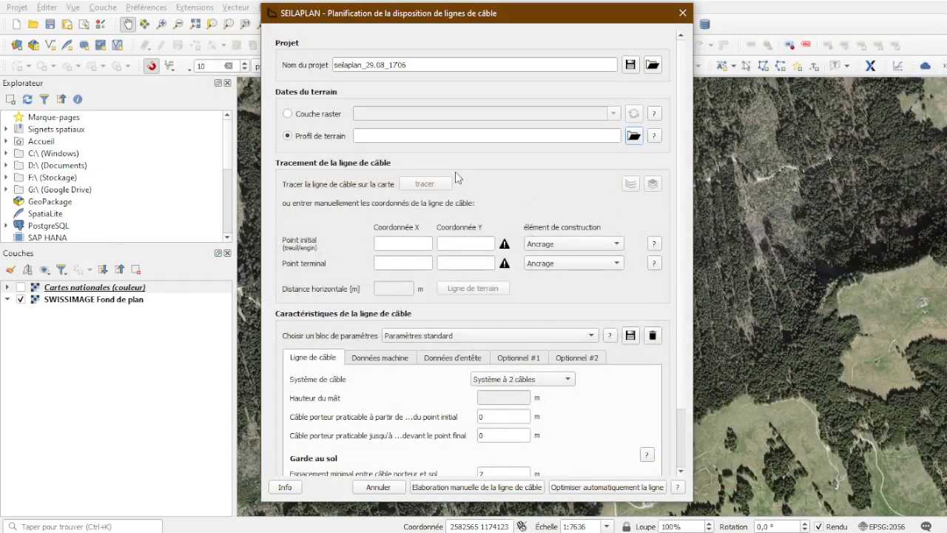
Choose the raster layer option as SEILAPLAN's terrain data source and close the planning dialog
left_click(318, 119)
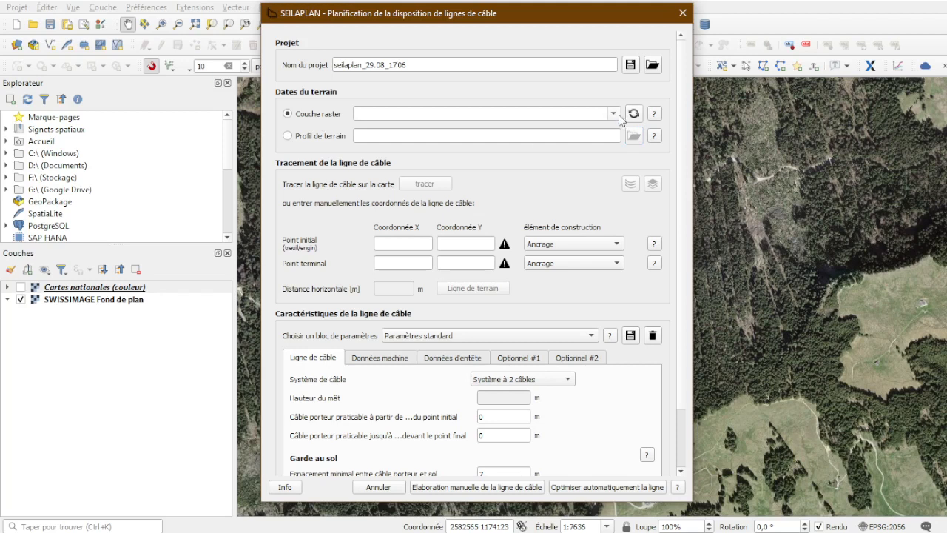
left_click(682, 14)
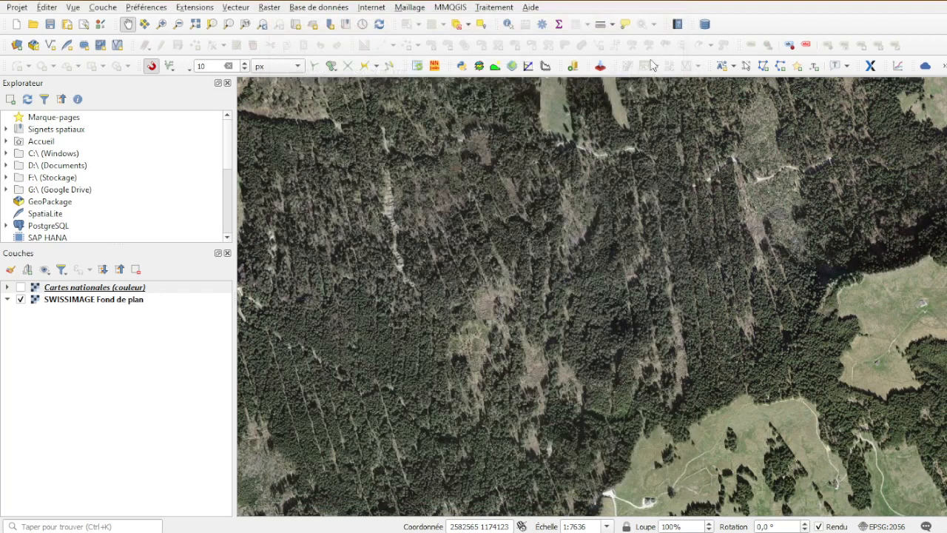
Find the WMTS tile sets matching "swissalt" and add swissALTI3D relief monodirectionnel with its time dimension set to current
left_click(16, 44)
left_click_drag(279, 44, 210, 45)
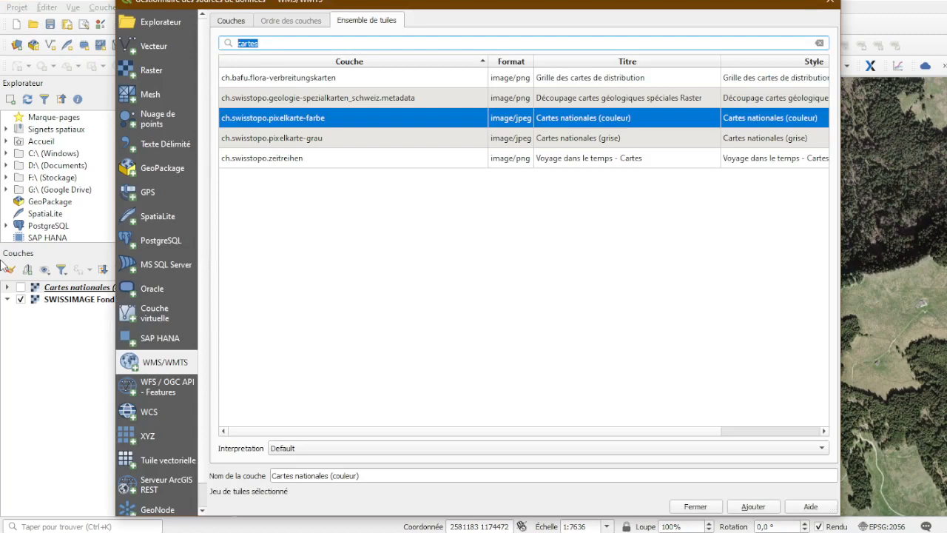
type("sw")
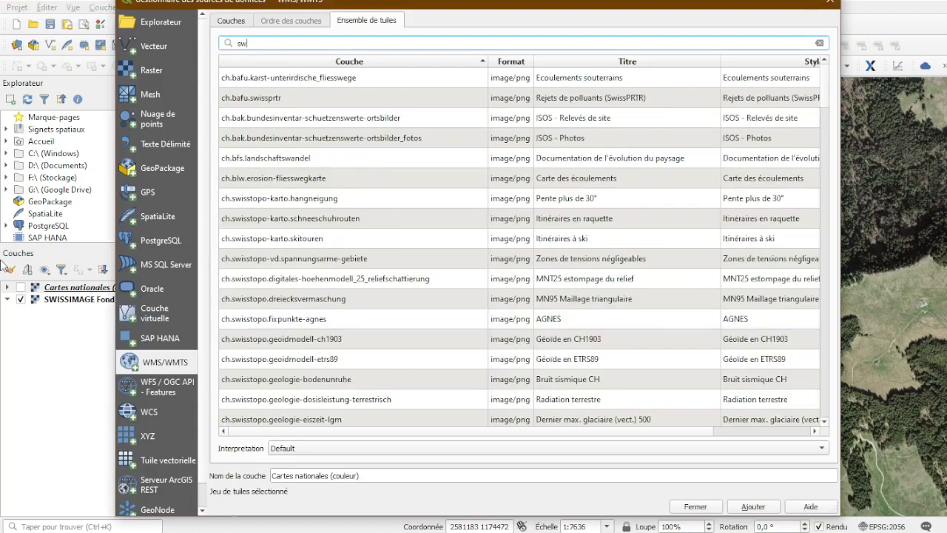
type("issalt")
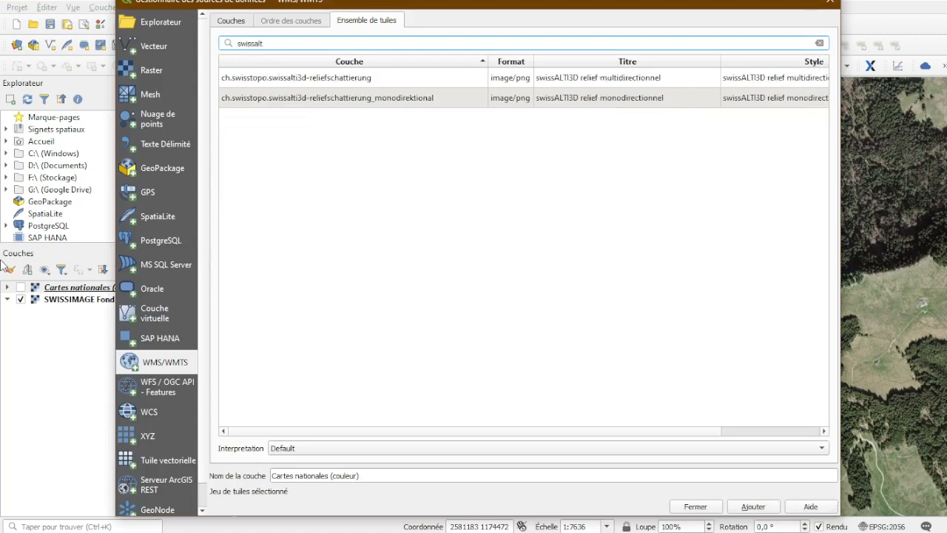
left_click(774, 105)
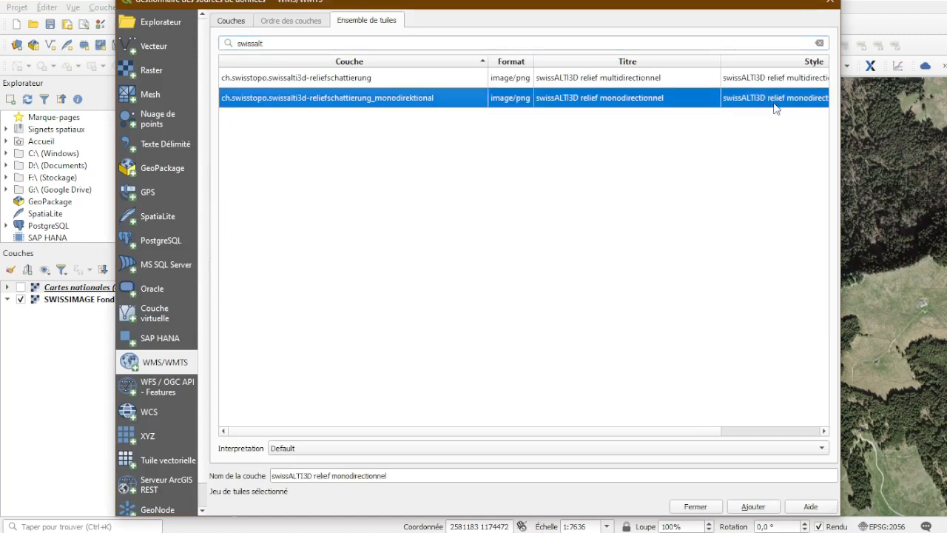
left_click(753, 507)
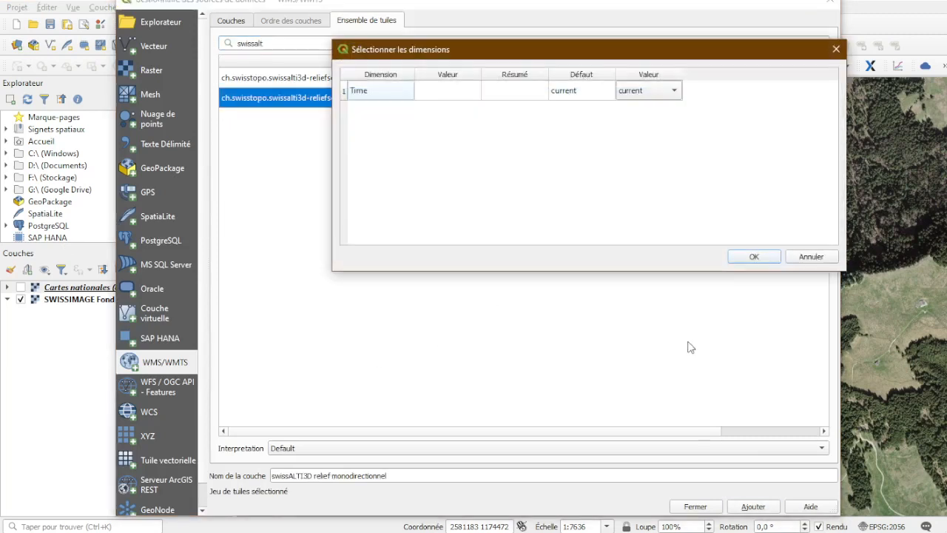
left_click(752, 259)
left_click(699, 507)
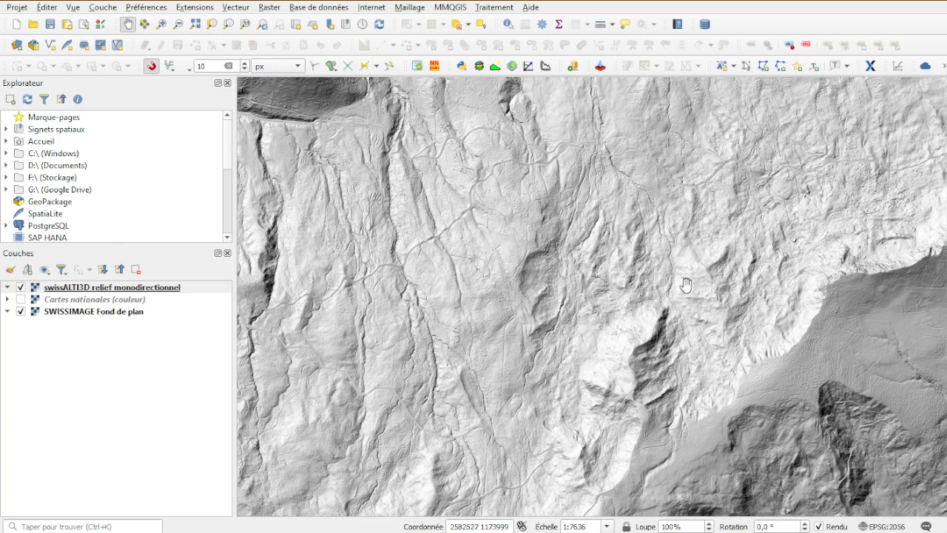
Query several points of the swissALTI3D relief with the Identify tool and inspect the shaded terrain up close
left_click(508, 24)
left_click(716, 336)
left_click(759, 363)
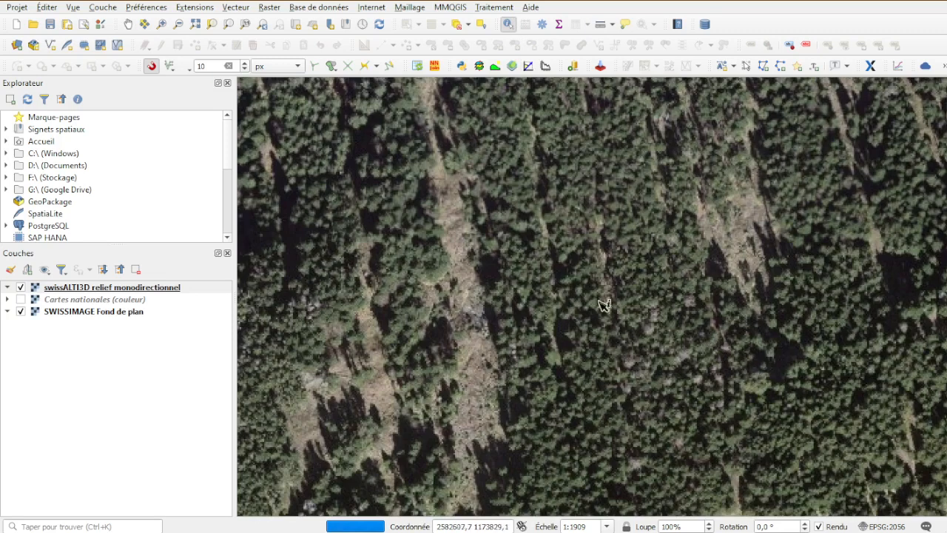
left_click(647, 275)
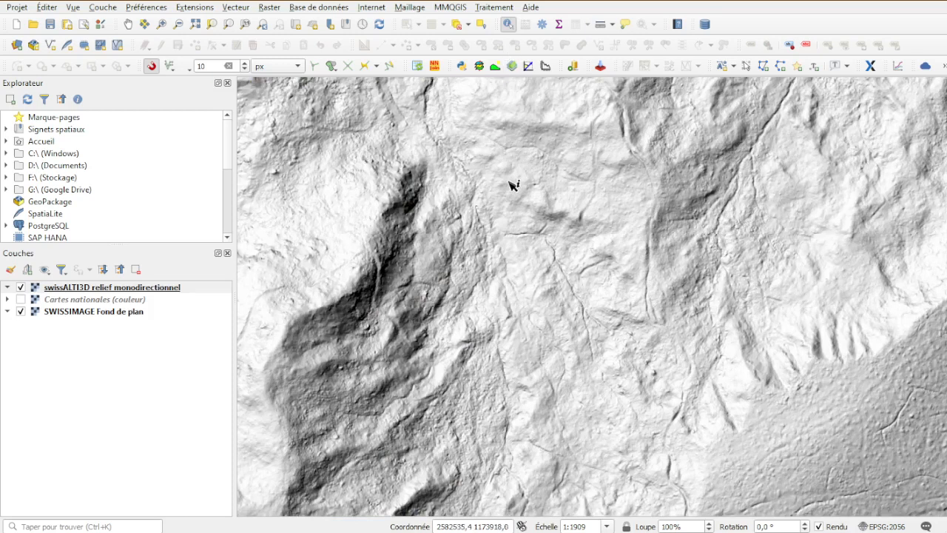
scroll(506, 185, "down", 1)
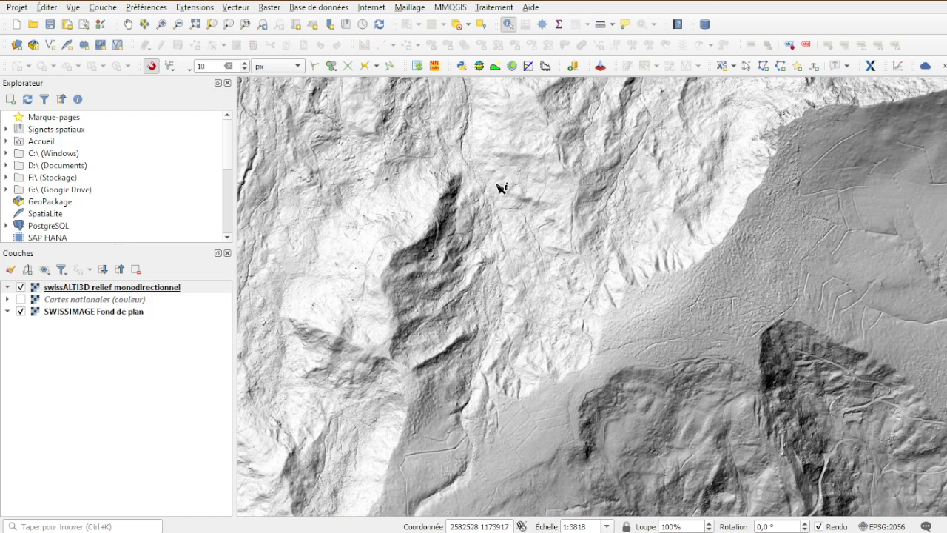
Hide the swissALTI3D relief monodirectionnel layer and reactivate the map panning tool
left_click(22, 288)
scroll(749, 377, "down", 1)
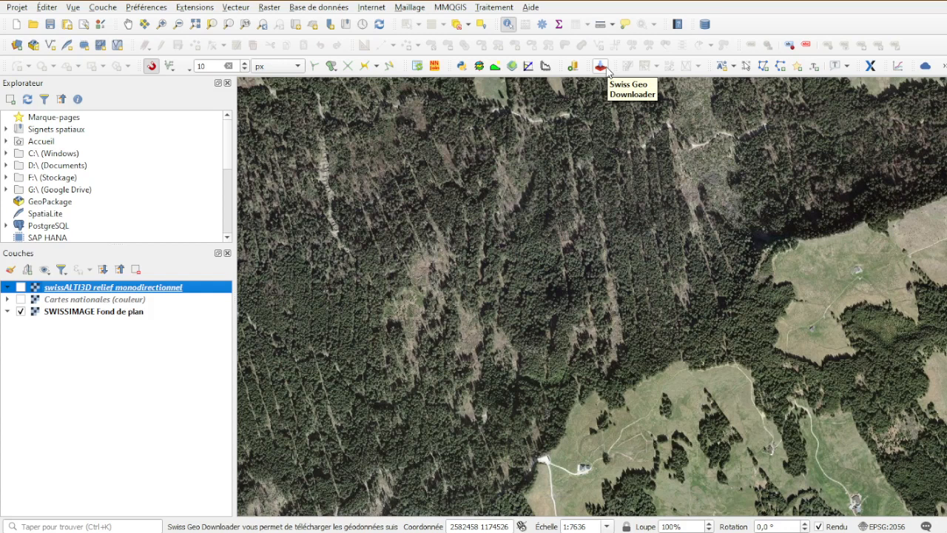
left_click(127, 24)
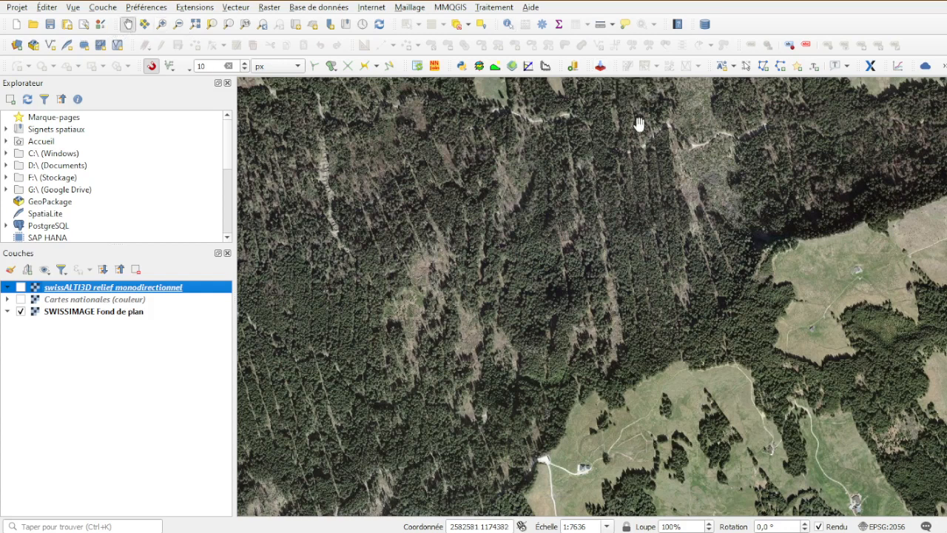
Open Swiss Geo Downloader and briefly check the swissALTI3D relief entries in the data source manager
left_click(600, 66)
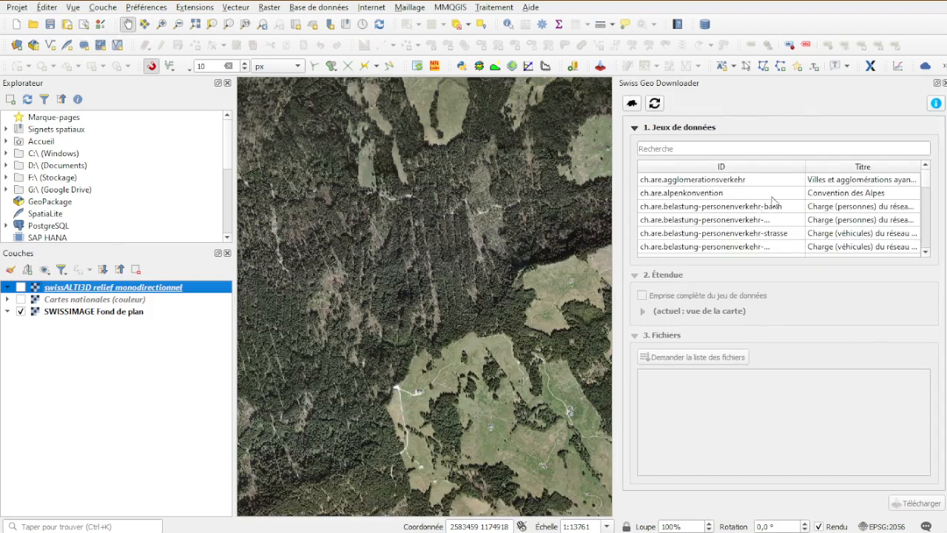
mouse_move(931, 189)
left_mouse_down()
mouse_move(929, 243)
mouse_move(929, 171)
left_mouse_up()
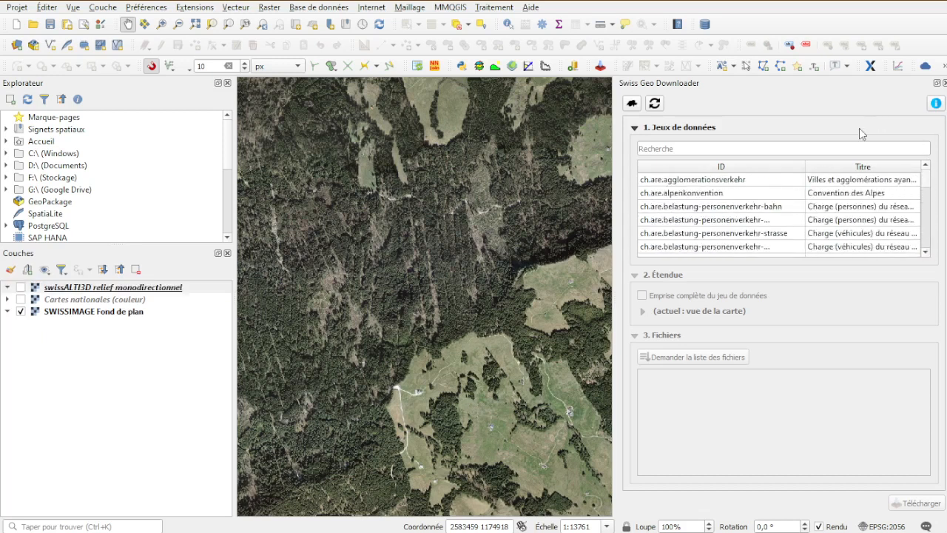
left_click(15, 46)
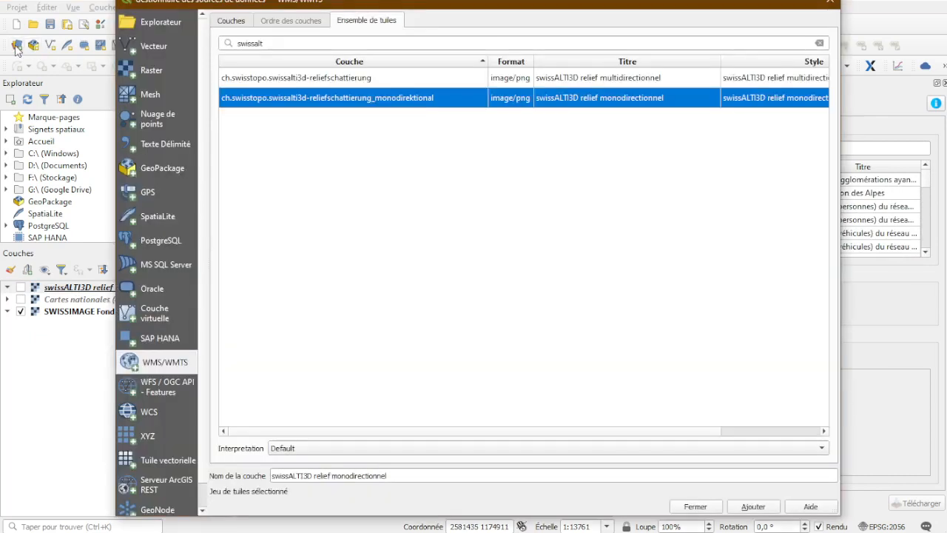
left_click(831, 5)
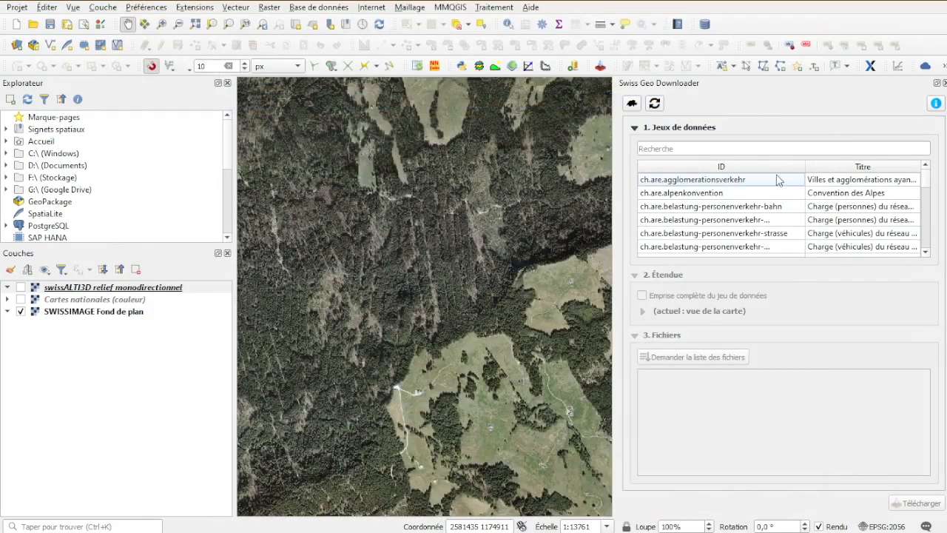
Search the downloadable datasets for "swissalt" and select ch.swisstopo.swissalti3d
left_click(740, 144)
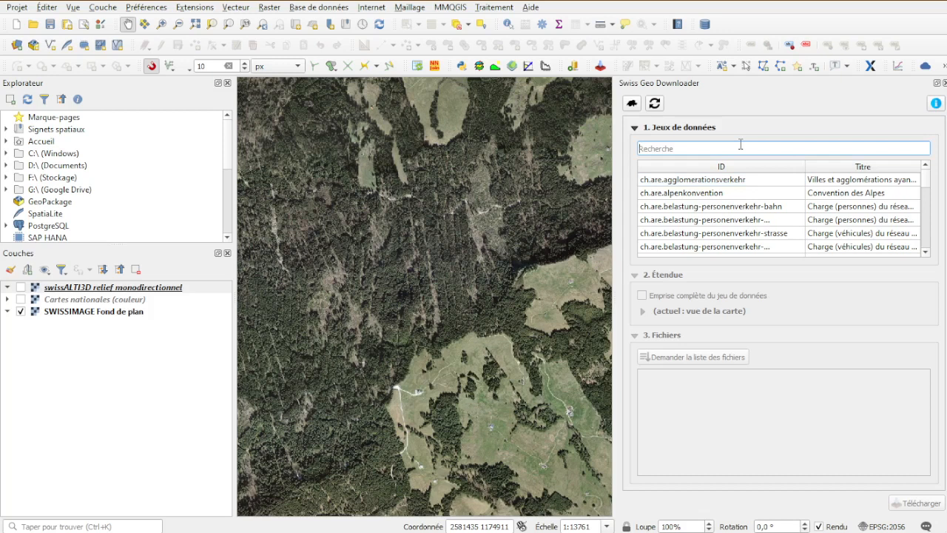
type("swissalt")
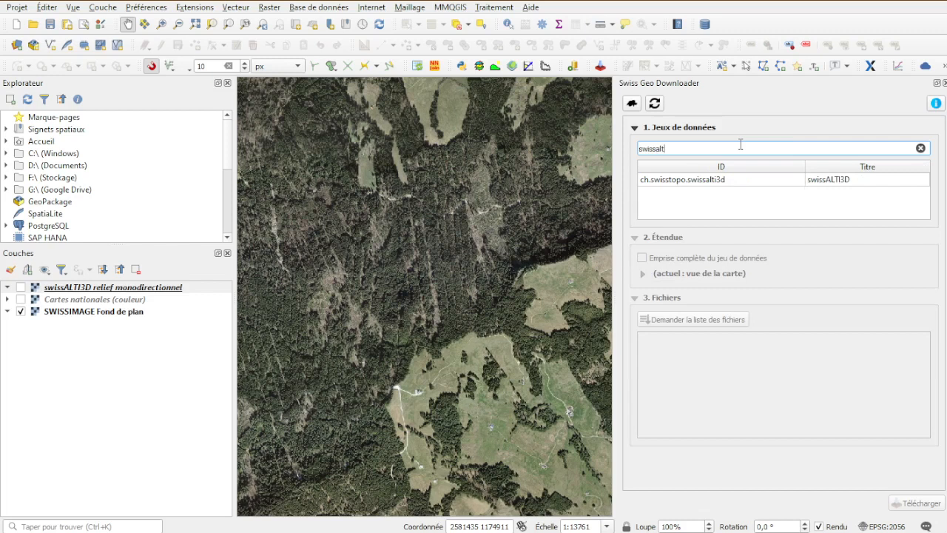
left_click(719, 180)
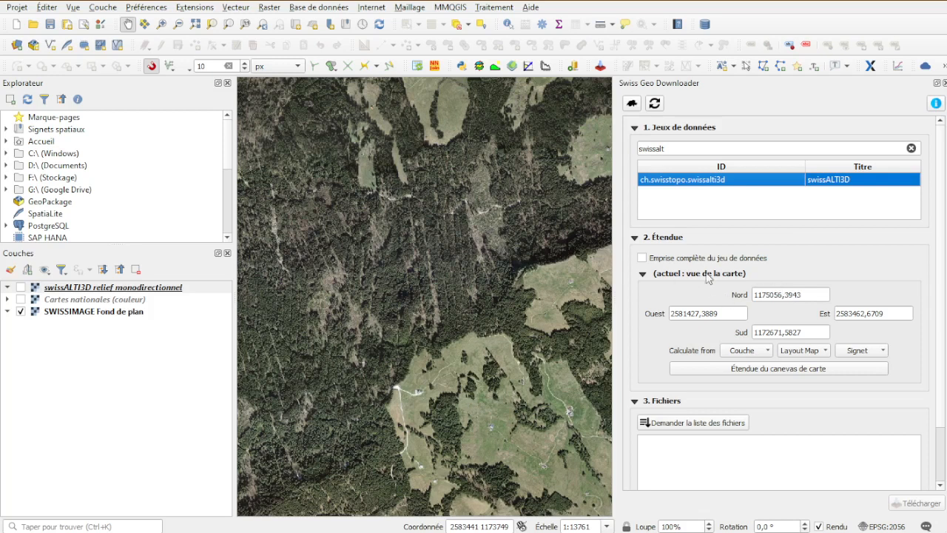
Frame the forested slope in the map view and request the list of swissALTI3D files for that extent
scroll(418, 308, "down", 1)
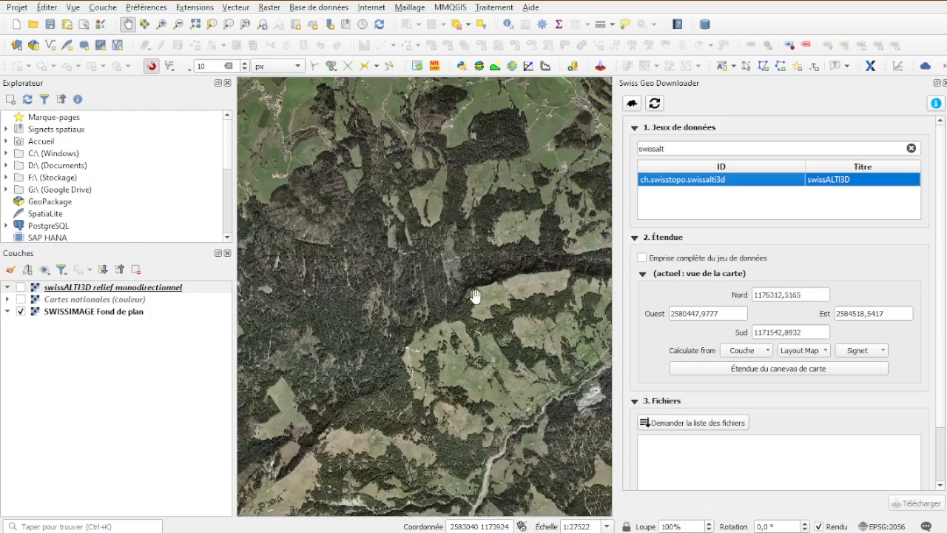
scroll(475, 296, "up", 1)
scroll(403, 280, "up", 1)
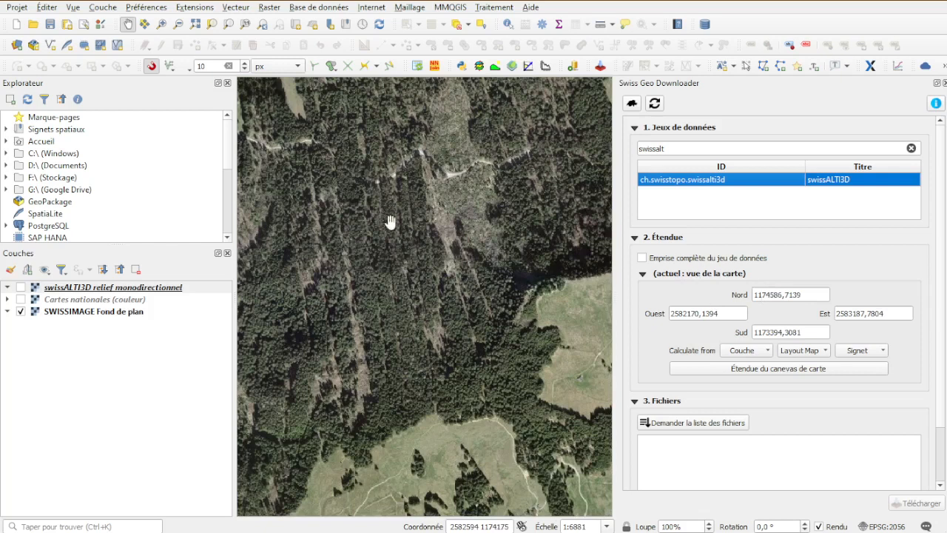
scroll(444, 299, "down", 1)
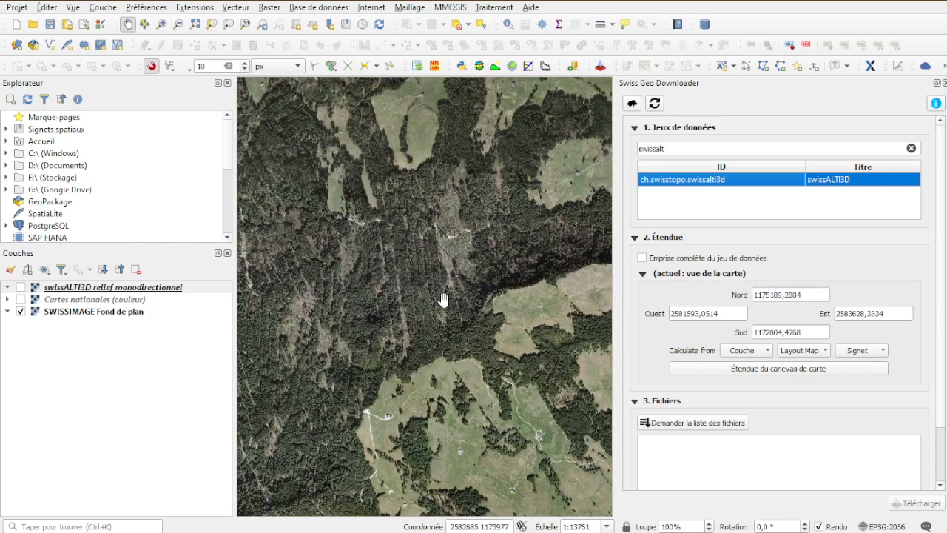
scroll(430, 305, "up", 1)
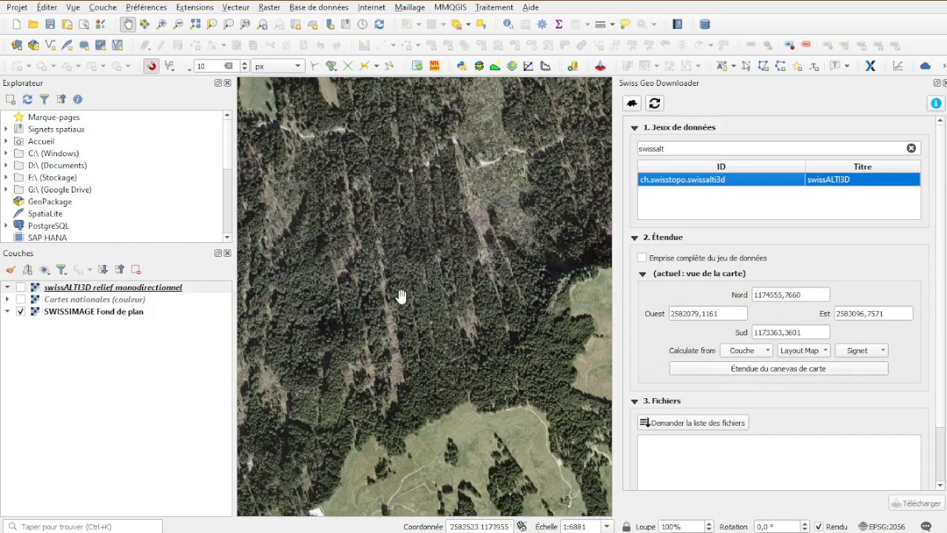
left_click(715, 425)
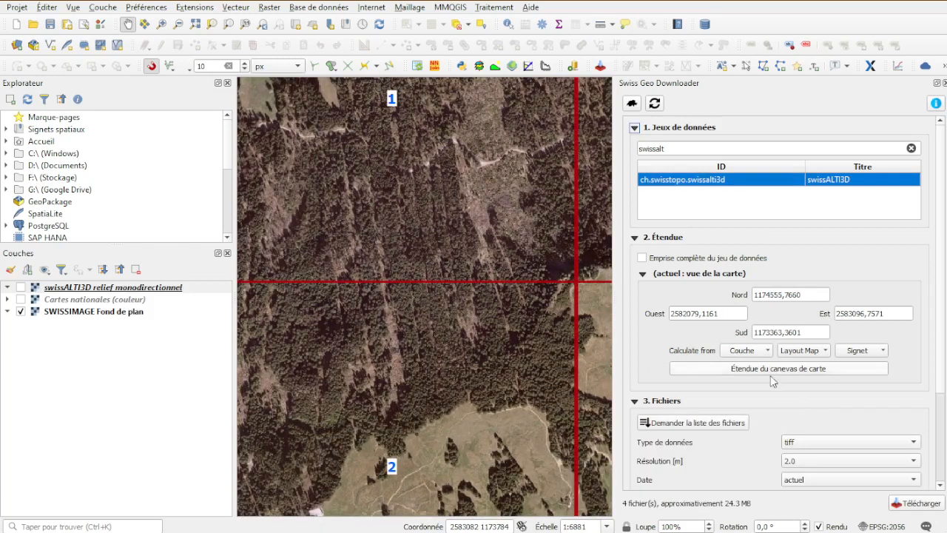
Check the tile coverage on the map and exclude the two eastern tiles, 2583-1174 and 2583-1173, from the download
scroll(509, 258, "down", 1)
scroll(403, 292, "down", 1)
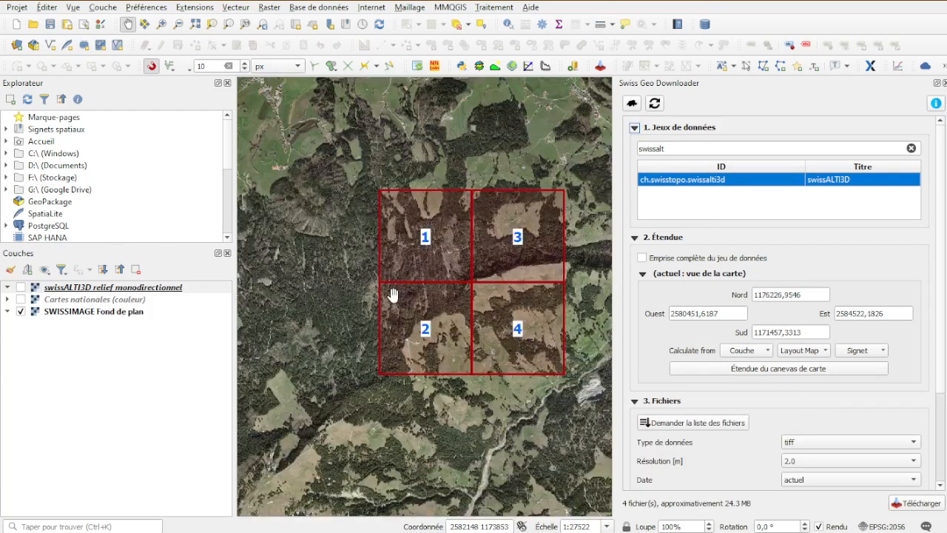
scroll(410, 286, "up", 1)
scroll(444, 281, "up", 1)
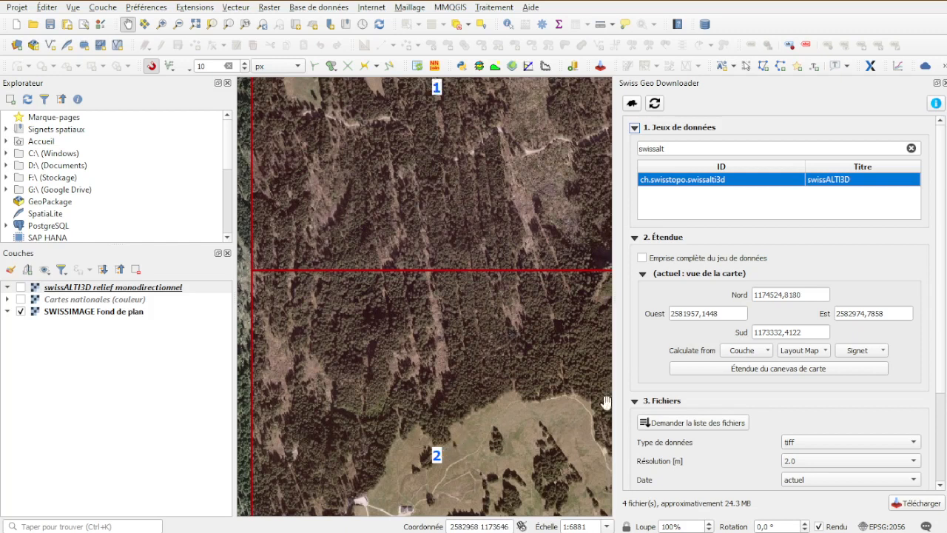
scroll(638, 343, "down", 3)
left_click(651, 409)
left_click(652, 425)
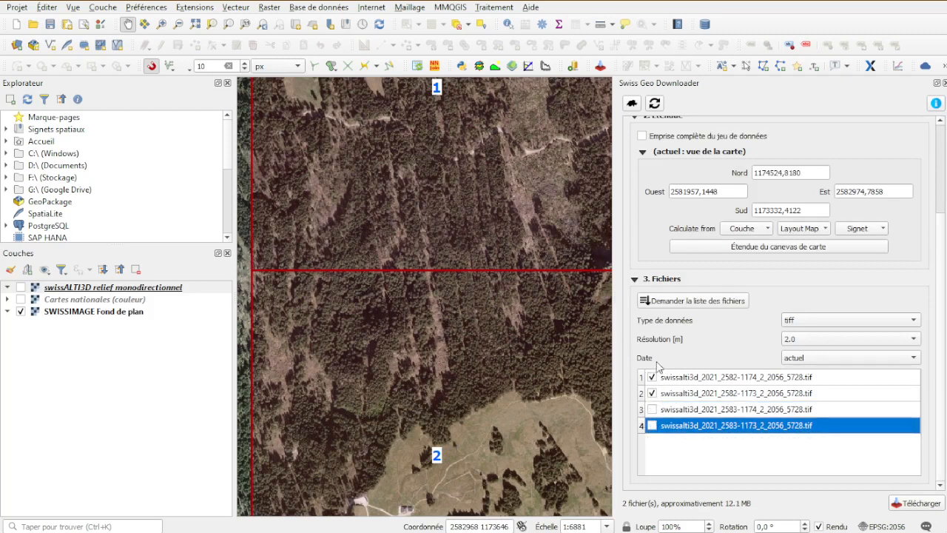
Review the available data types, resolutions and dates for the files, keeping tiff, 2.0 m and actuel
left_click(820, 323)
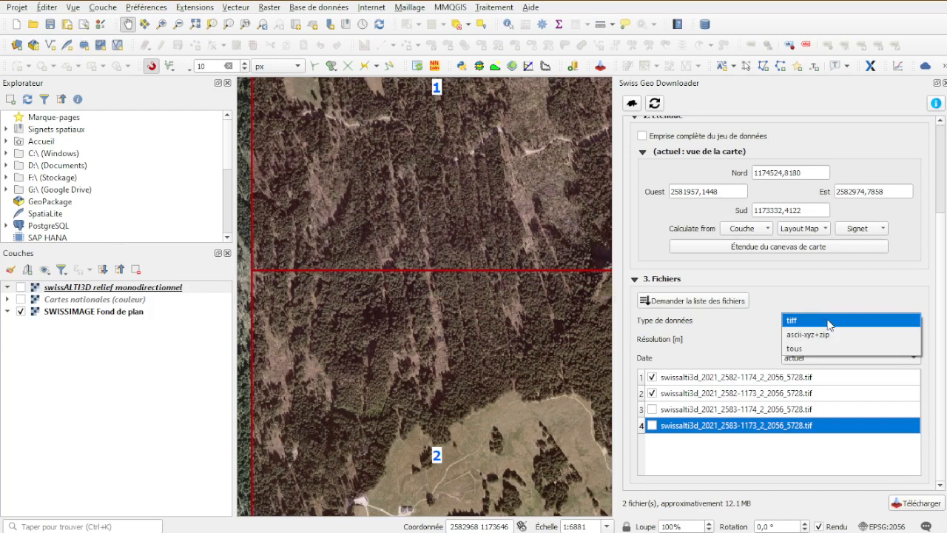
left_click(829, 325)
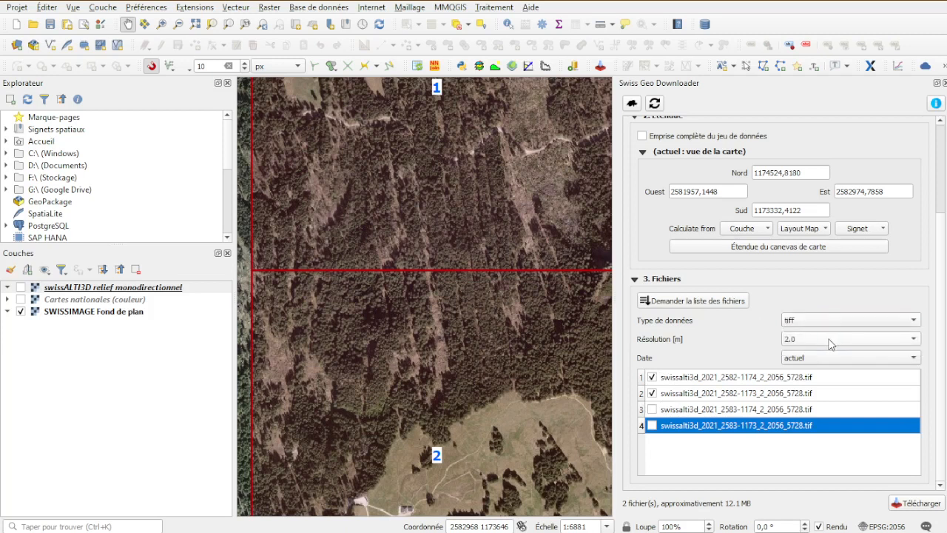
left_click(830, 342)
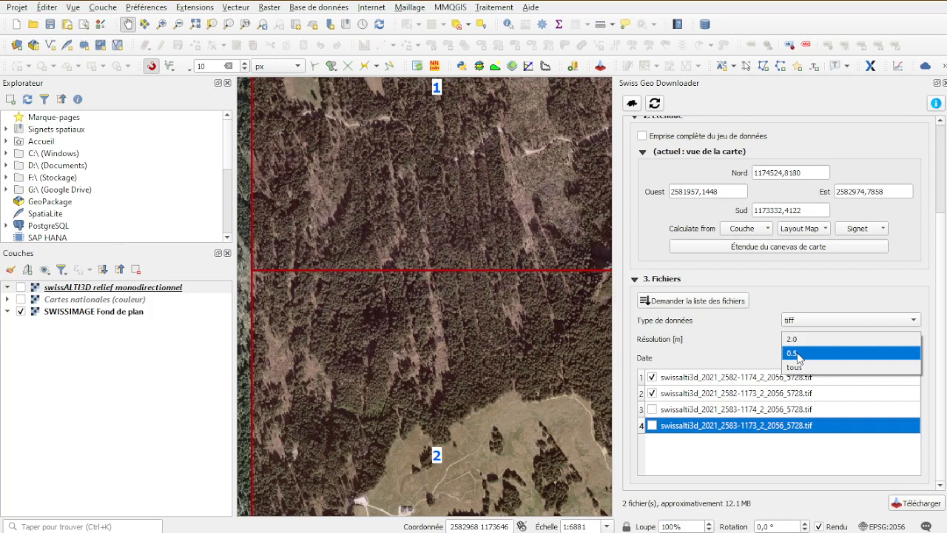
left_click(830, 305)
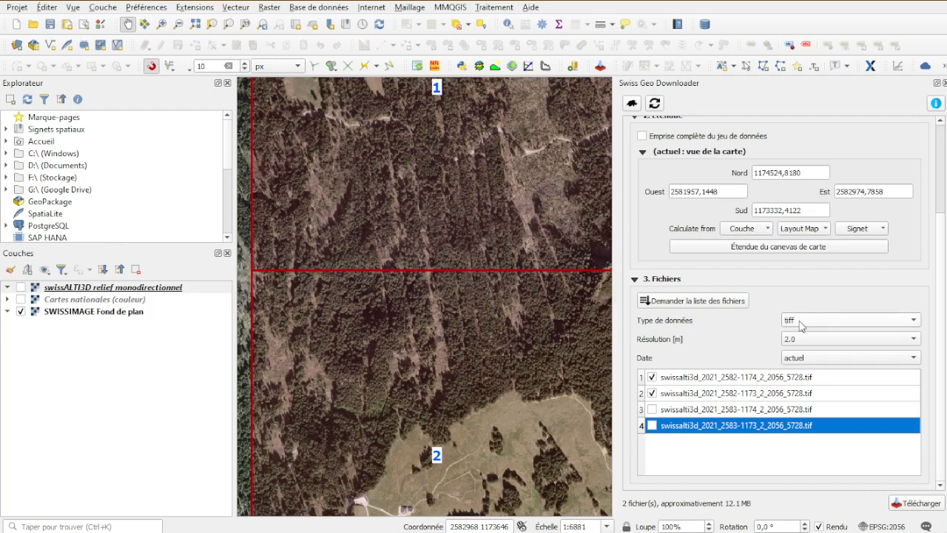
left_click(808, 358)
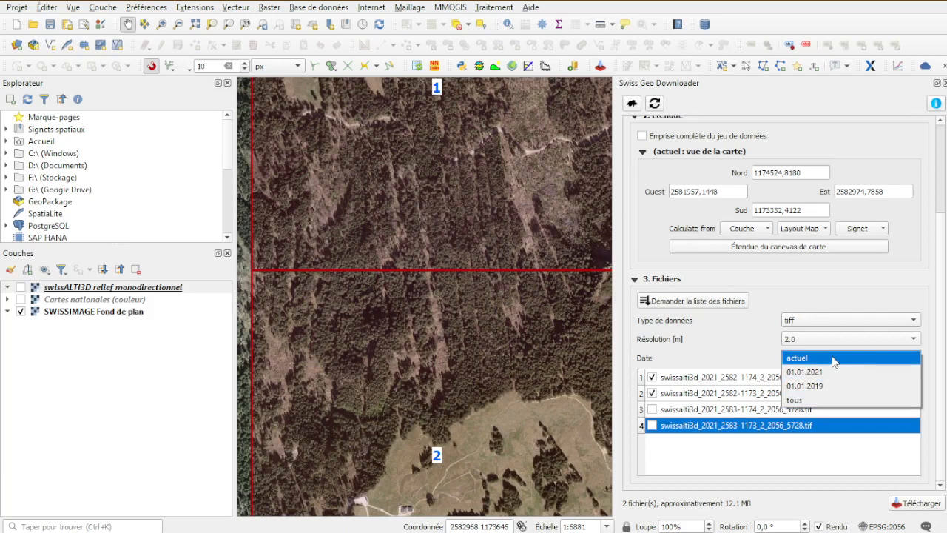
left_click(727, 347)
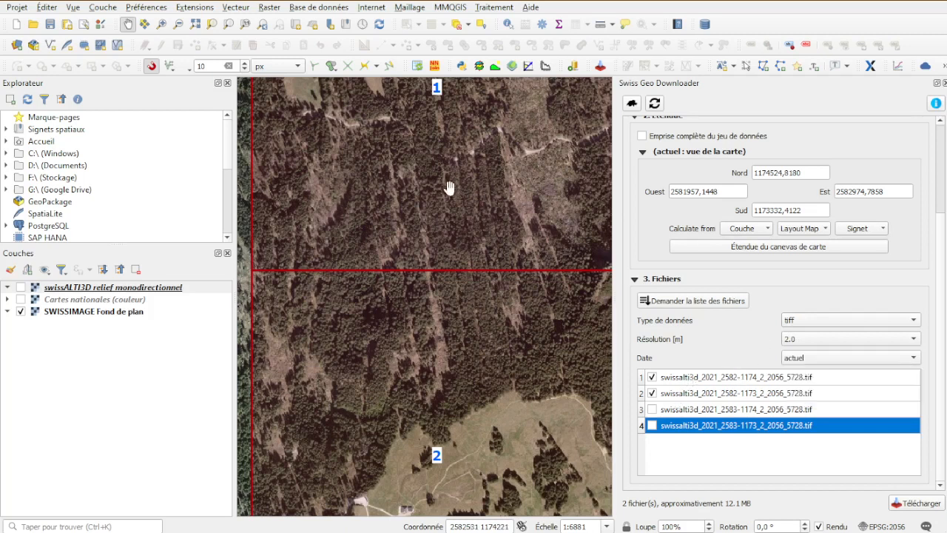
Download the two selected swissALTI3D tiles into the Seilaplan folder of the user profile on drive C
scroll(400, 384, "down", 1)
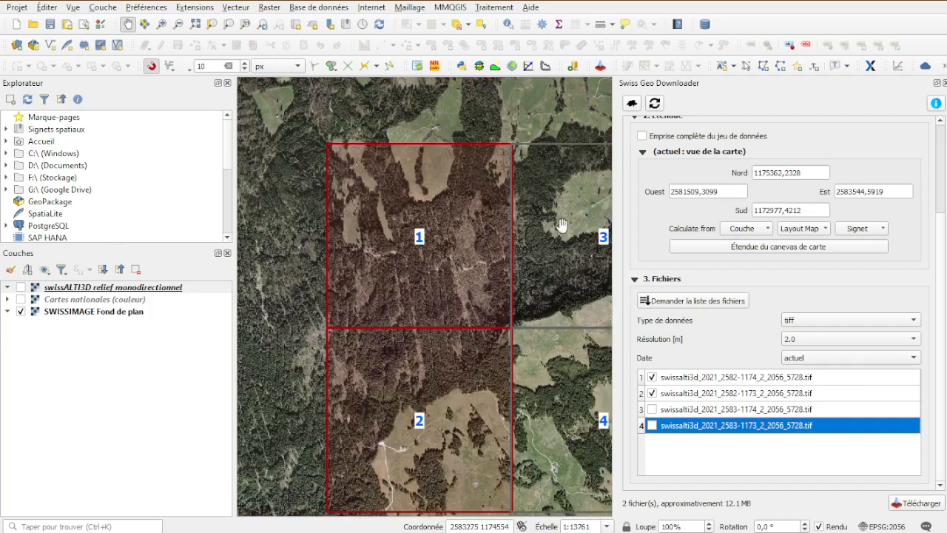
scroll(396, 299, "up", 1)
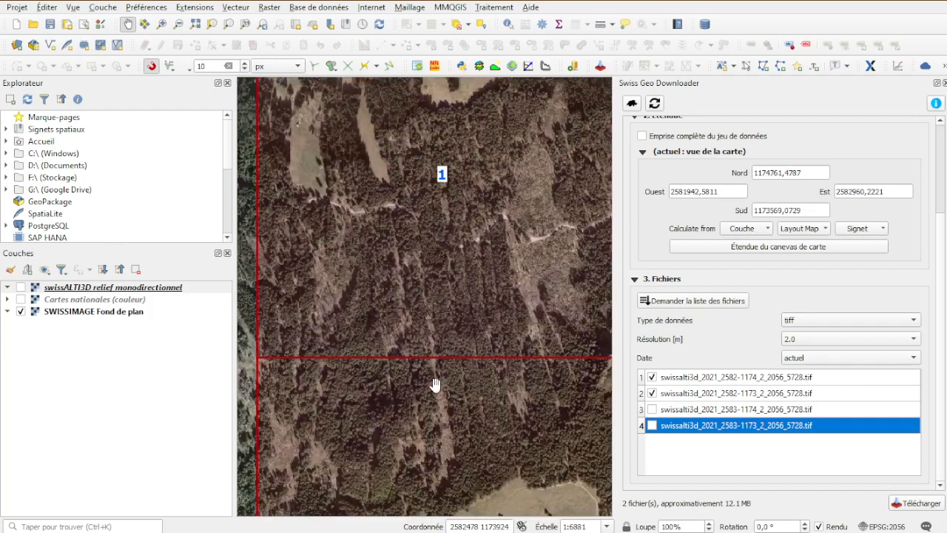
scroll(435, 386, "down", 1)
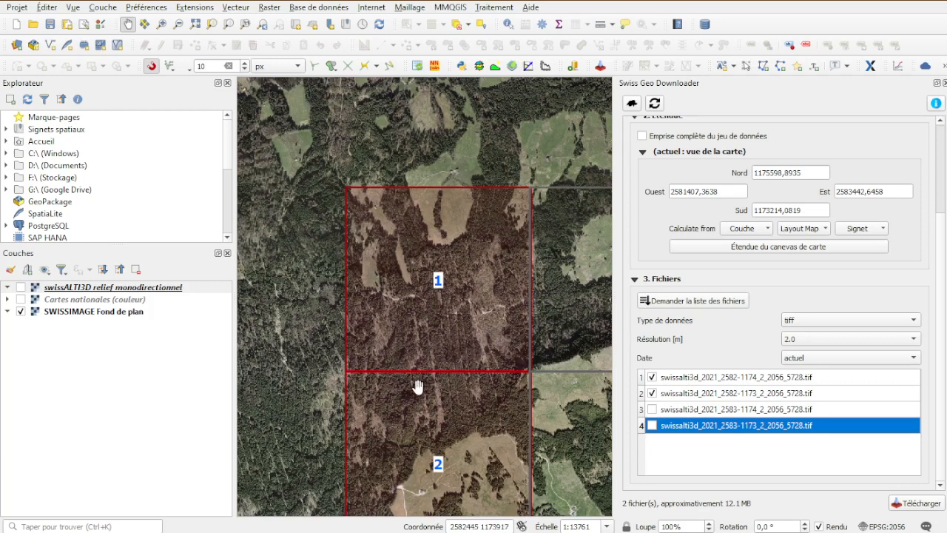
scroll(420, 387, "up", 1)
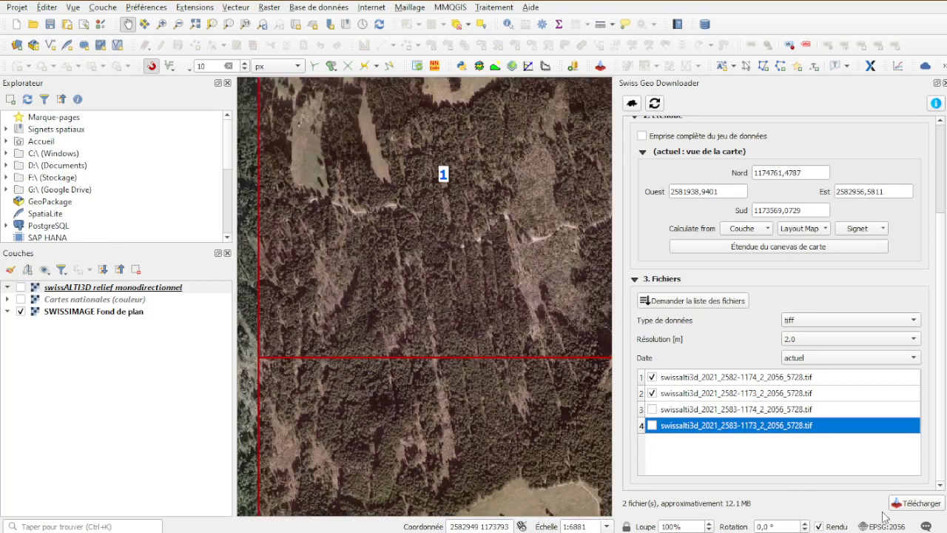
left_click(916, 503)
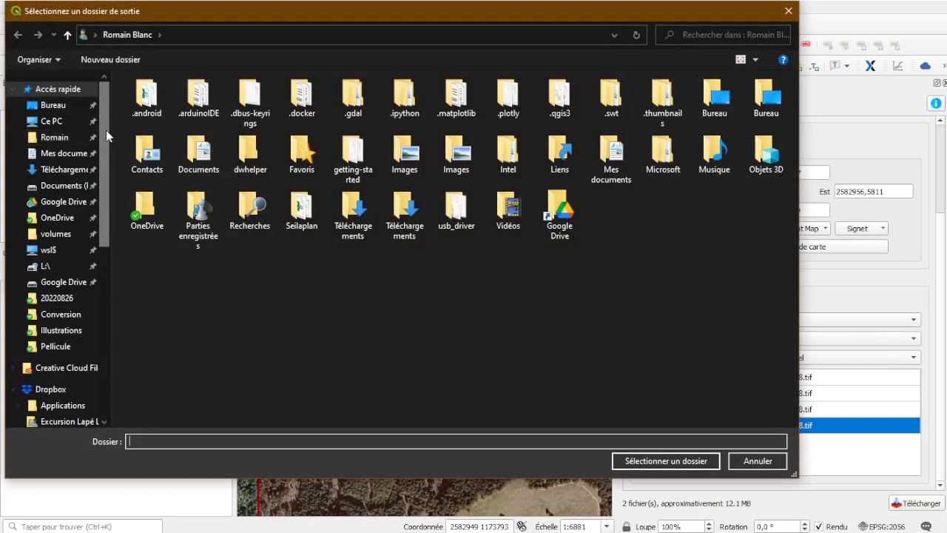
left_click_drag(106, 129, 122, 294)
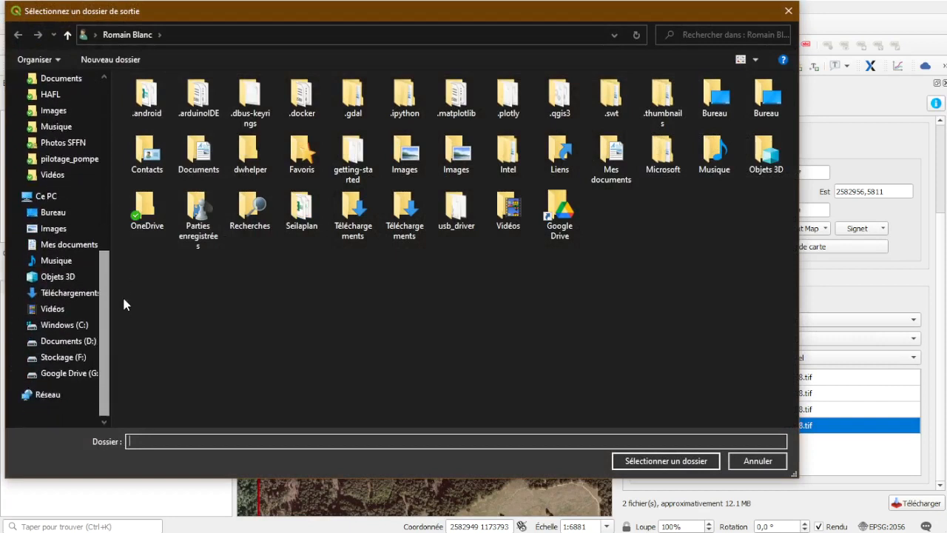
left_click(80, 326)
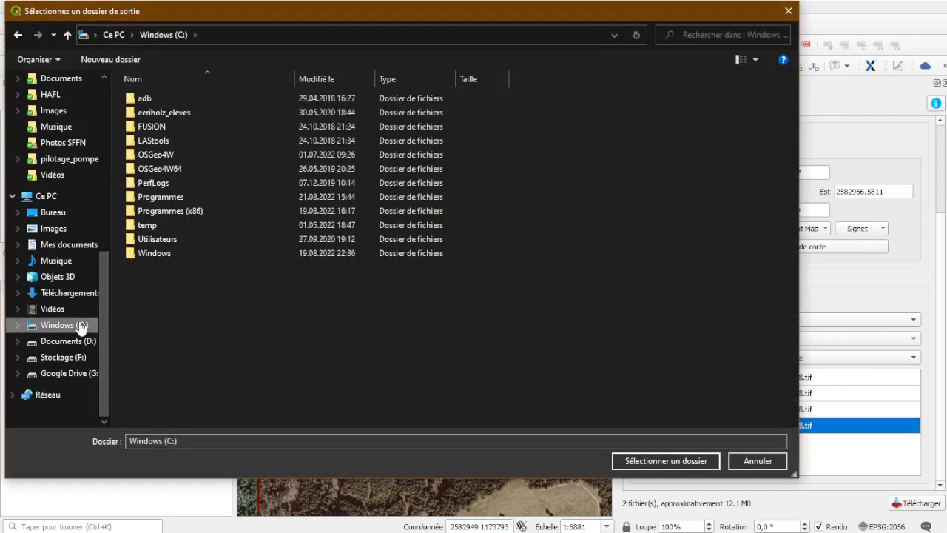
double_click(163, 240)
double_click(150, 143)
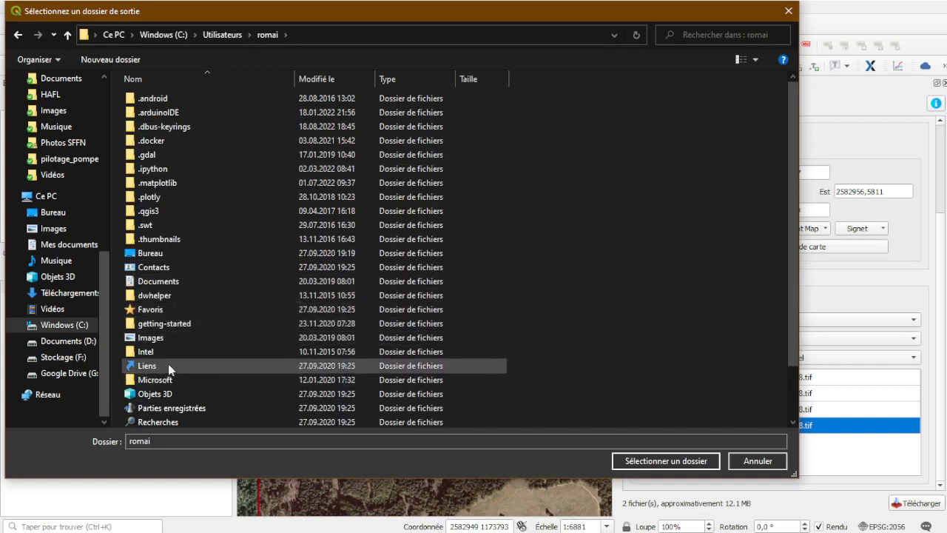
scroll(176, 327, "down", 2)
double_click(170, 384)
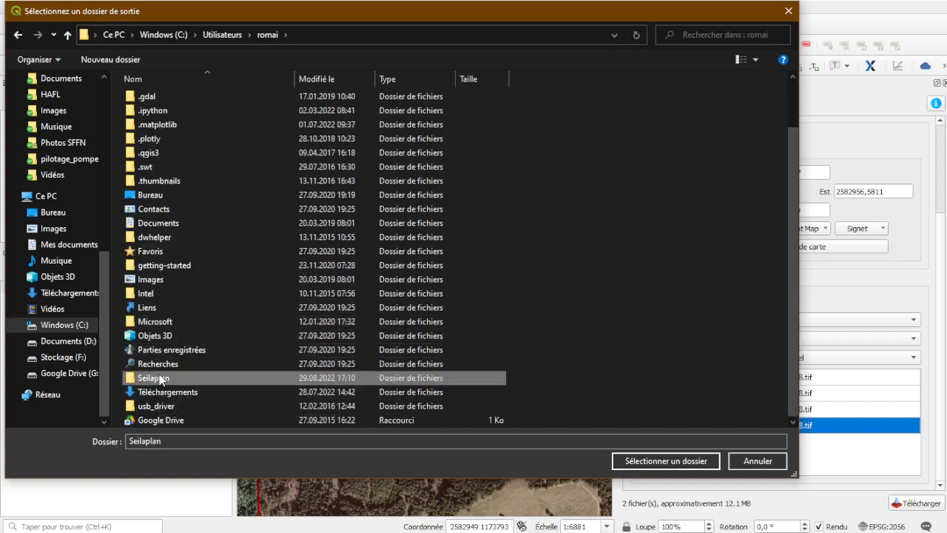
left_click(662, 466)
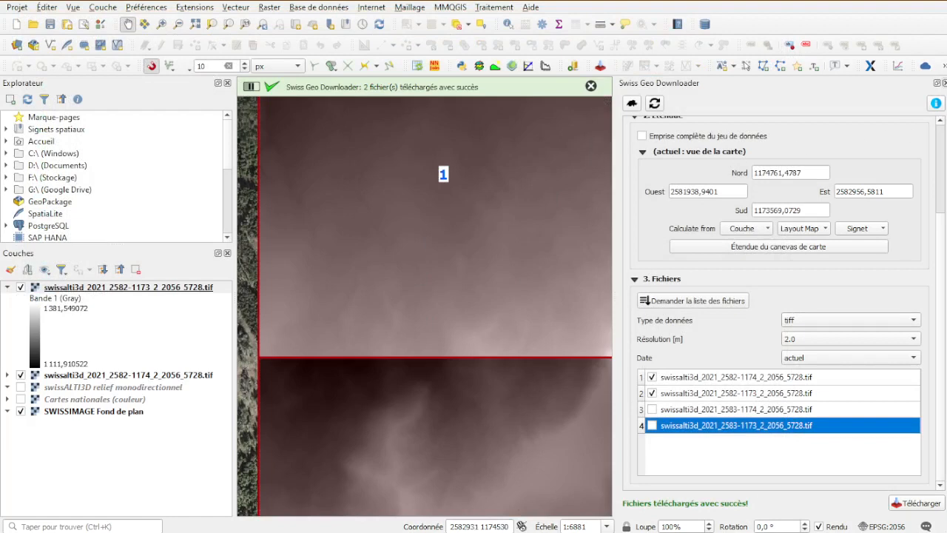
Close Swiss Geo Downloader and collapse the legend of the swissalti3d_2021_2582-1173 layer
left_click(938, 83)
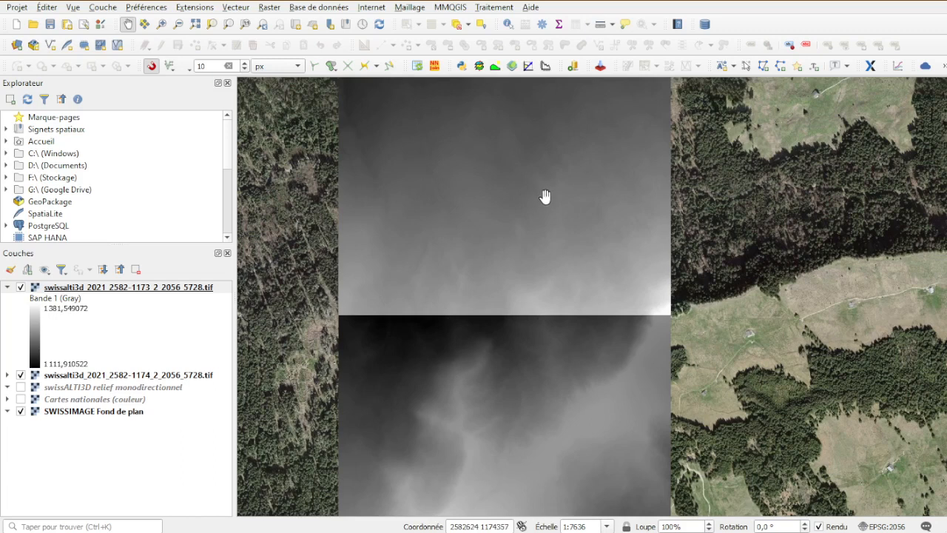
left_click(7, 289)
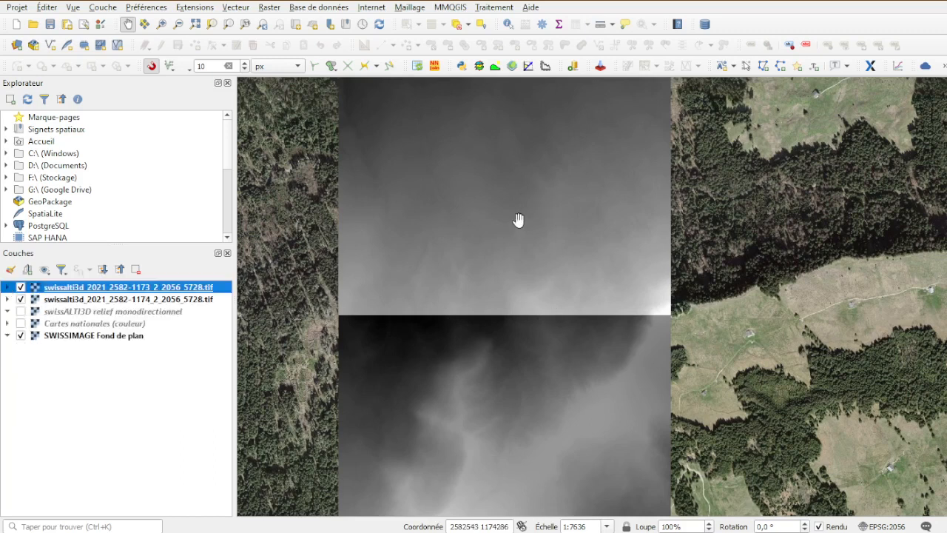
Query the elevation of a point on the northern swissALTI3D tile with the Identify tool, and close the results
left_click(508, 26)
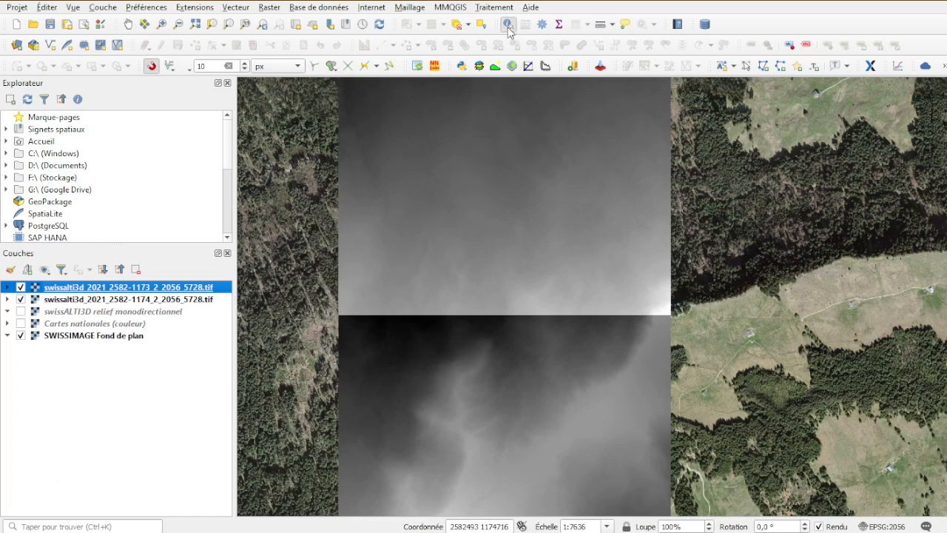
left_click(509, 246)
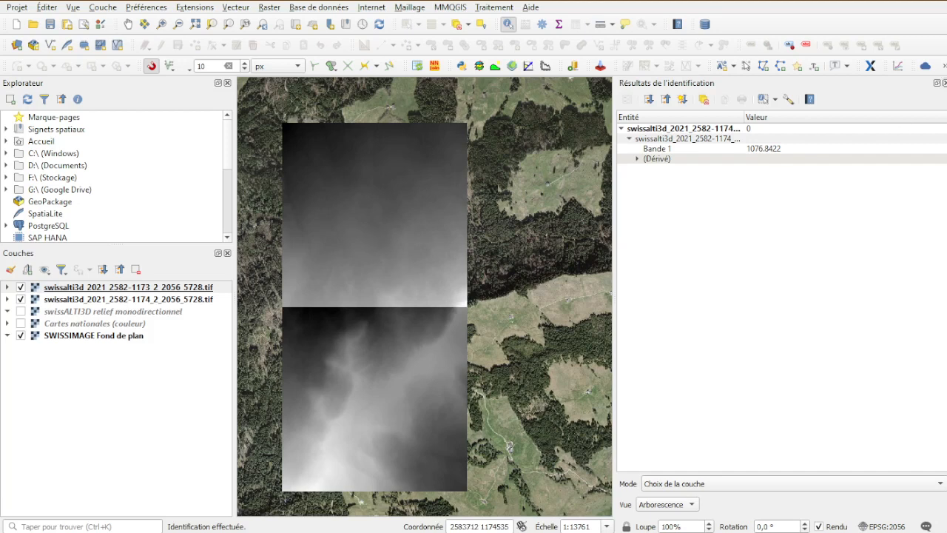
left_click(945, 83)
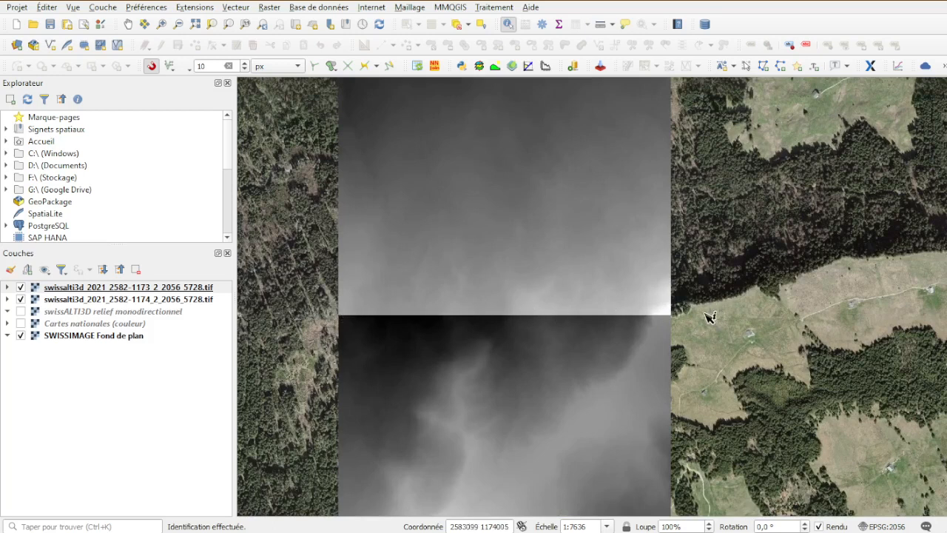
Hide both downloaded swissALTI3D tile layers and reactivate the map panning tool
left_click(20, 287)
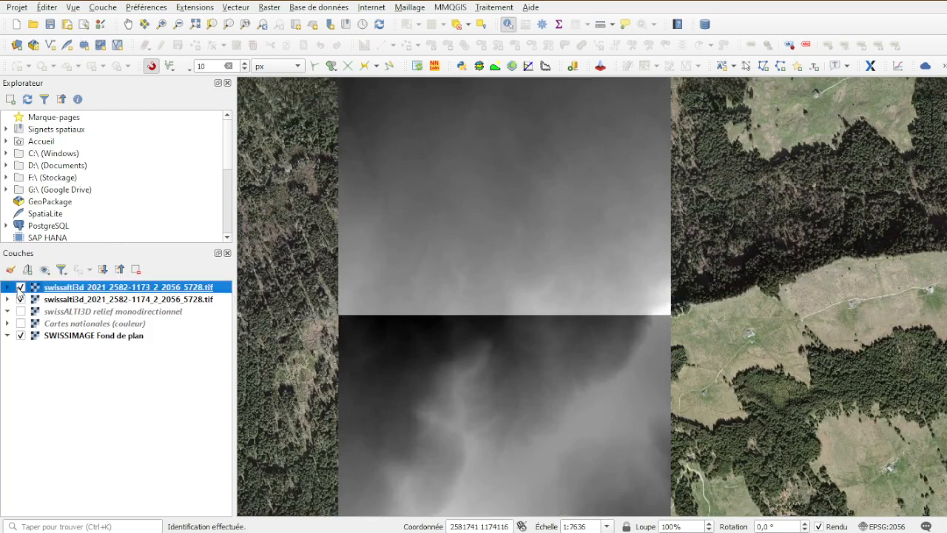
left_click(20, 287)
left_click(20, 288)
left_click(21, 299)
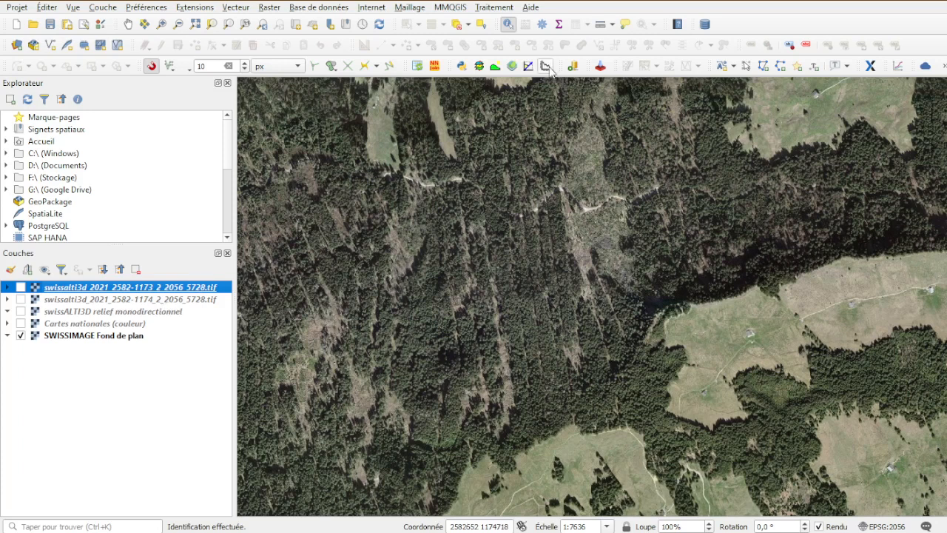
left_click(127, 25)
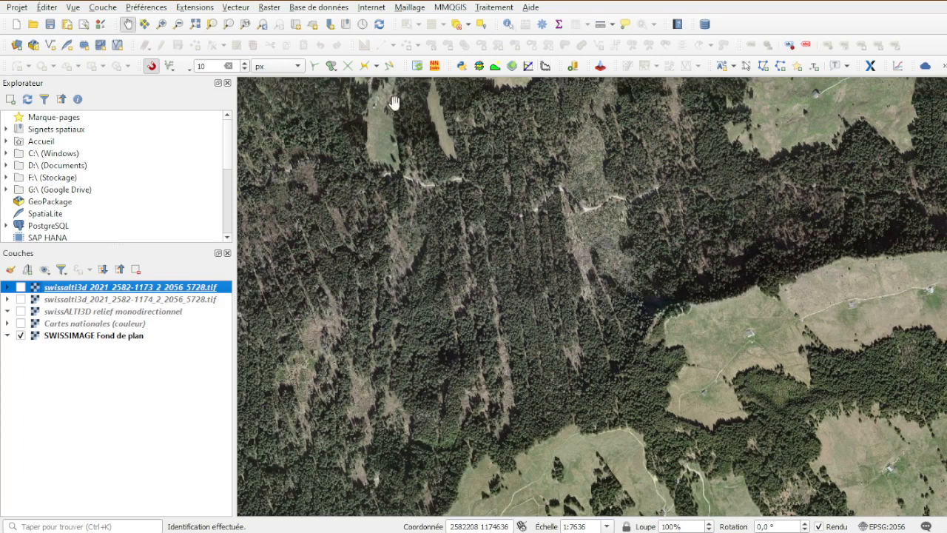
Open SEILAPLAN and choose both tiles, swissalti3d_2021_2582-1173 and 2582-1174, as the terrain raster layers
left_click(544, 67)
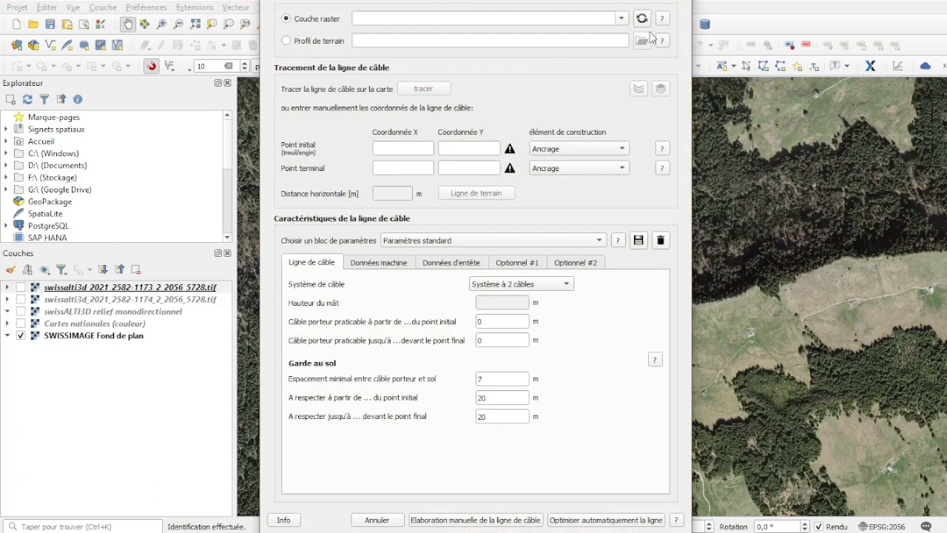
left_click(624, 19)
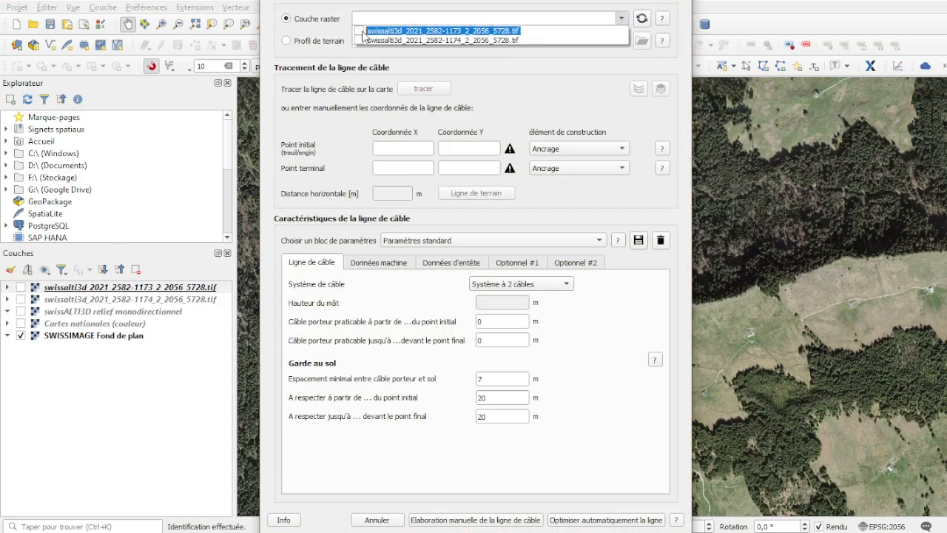
left_click(360, 32)
left_click(359, 40)
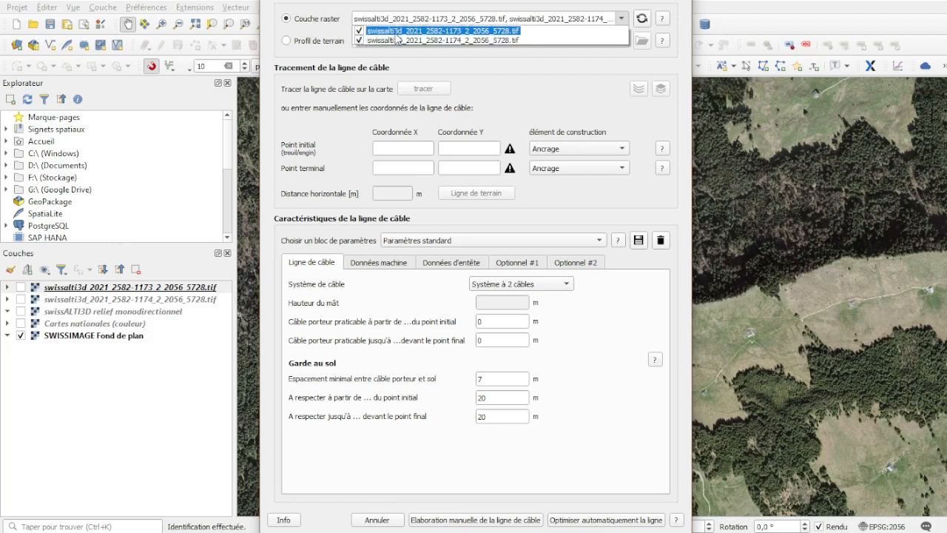
Generate contour lines from the selected terrain rasters and move the SEILAPLAN window out of the way of the map
left_click(507, 2)
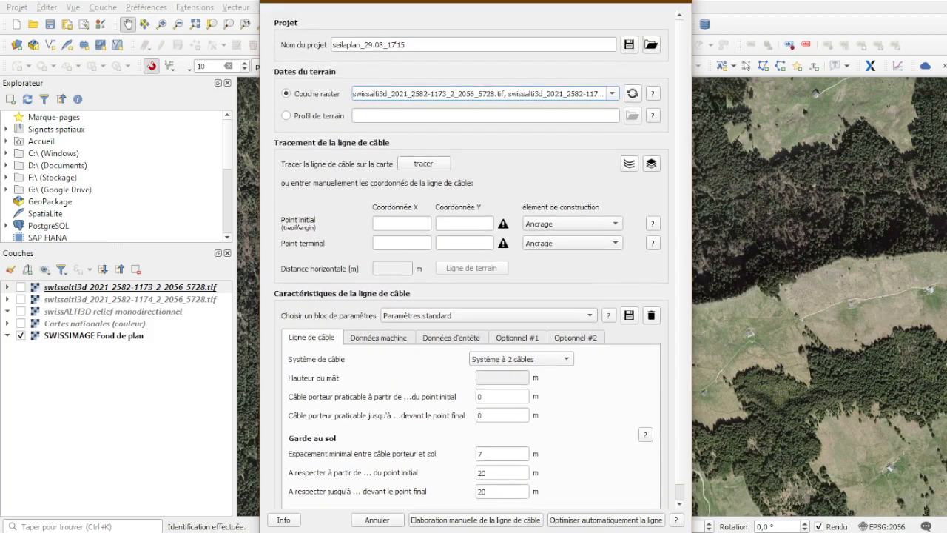
left_click_drag(527, 28, 762, 15)
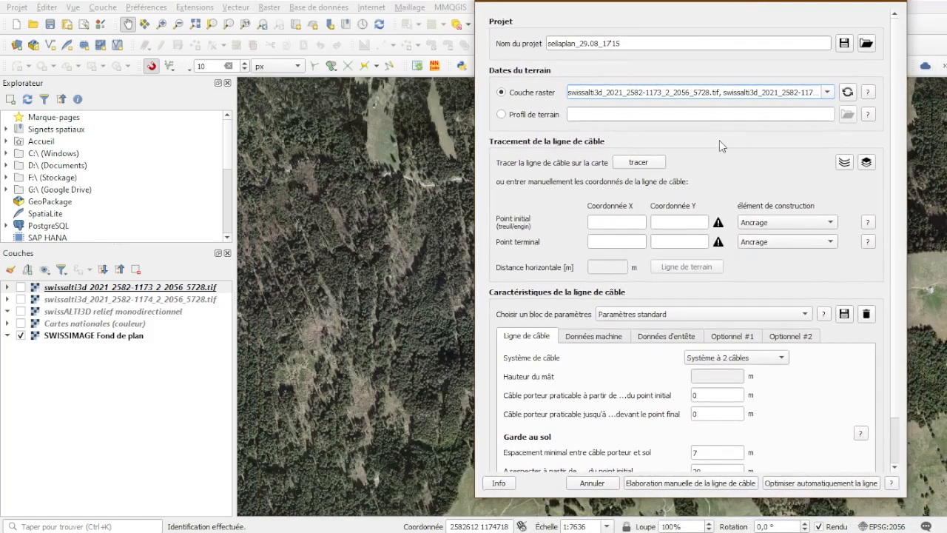
left_click(843, 163)
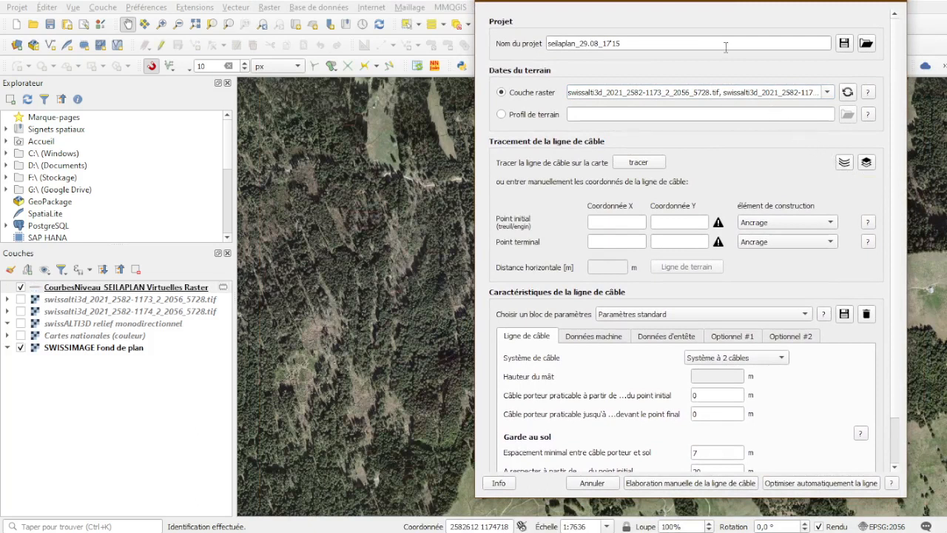
left_click_drag(710, 3, 946, 3)
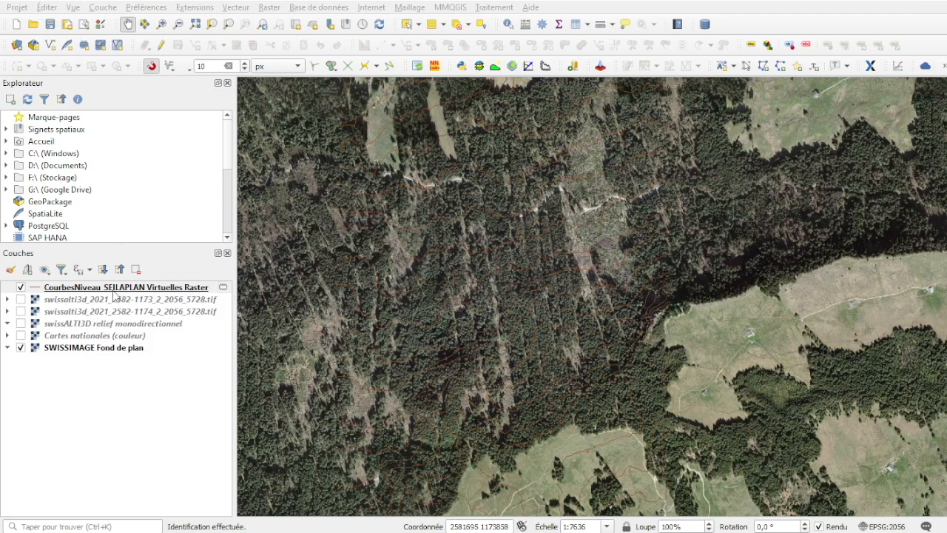
Open the styling of the CourbesNiveau_SEILAPLAN Virtuelles Raster layer and apply the Canal line symbol to the contours
left_click(109, 294)
left_click(10, 269)
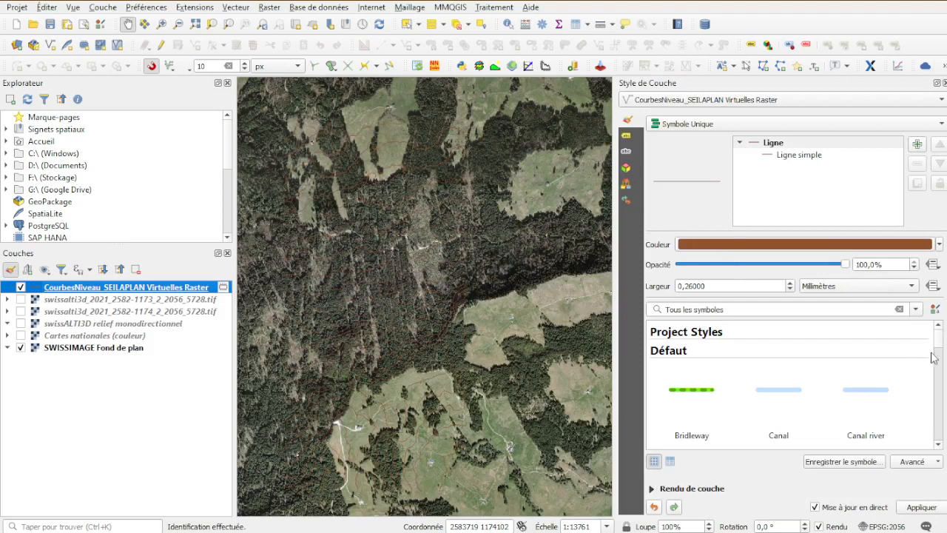
left_click_drag(933, 344, 937, 354)
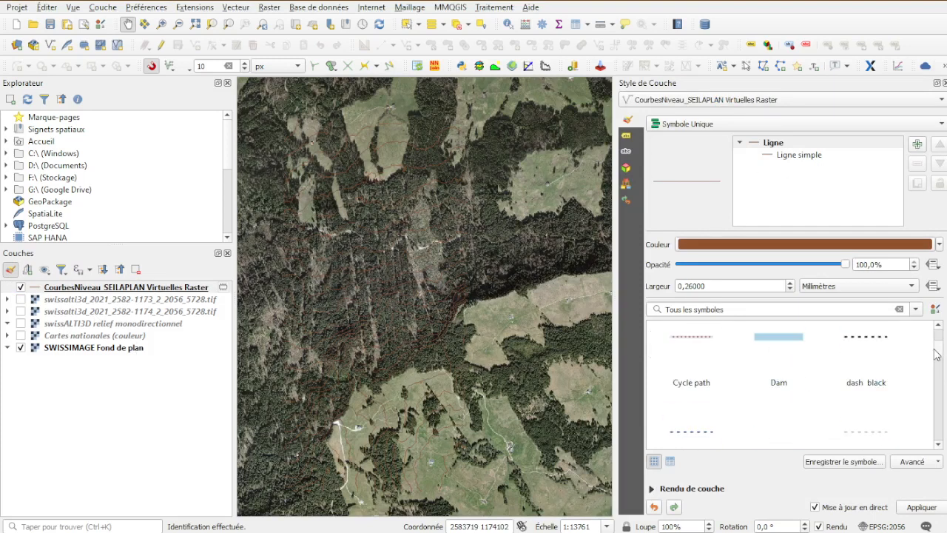
left_click(778, 425)
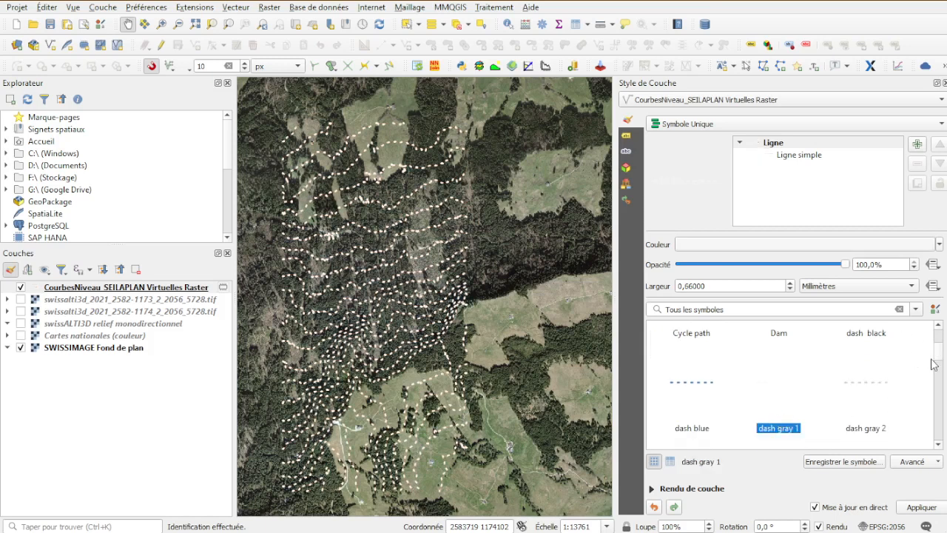
left_click_drag(940, 355, 941, 332)
left_click(773, 402)
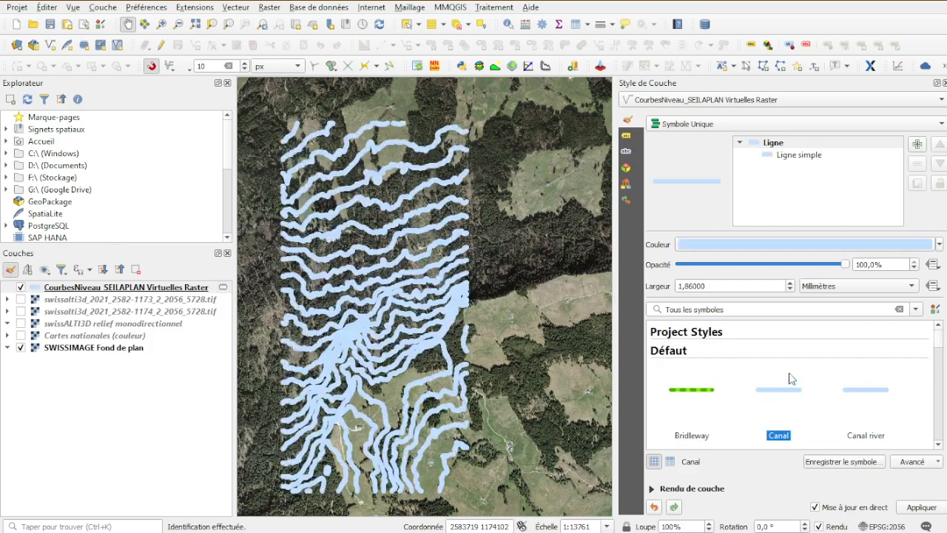
Set the contour symbol's simple line stroke width to 0,4 mm and close the layer styling
left_click(802, 157)
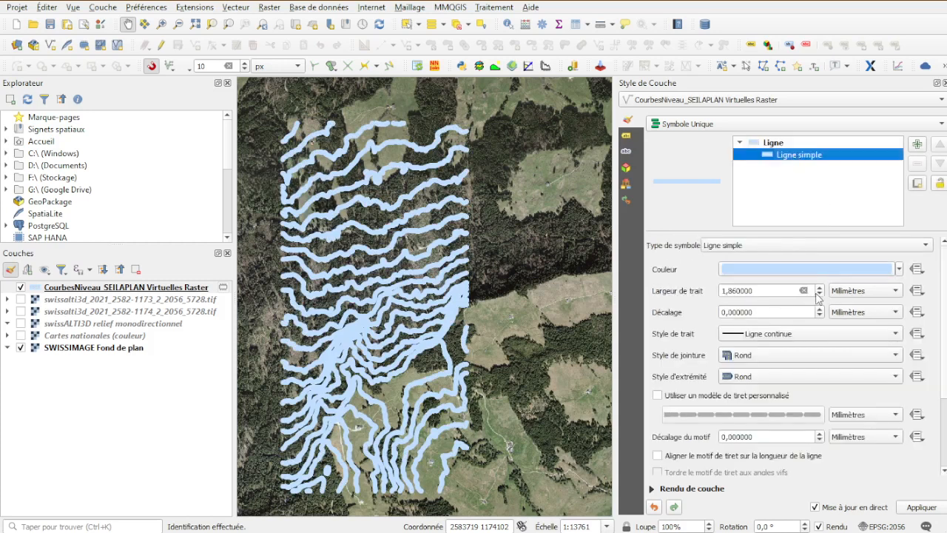
left_click(778, 294)
scroll(778, 294, "down", 4)
type("0,4")
key("Return")
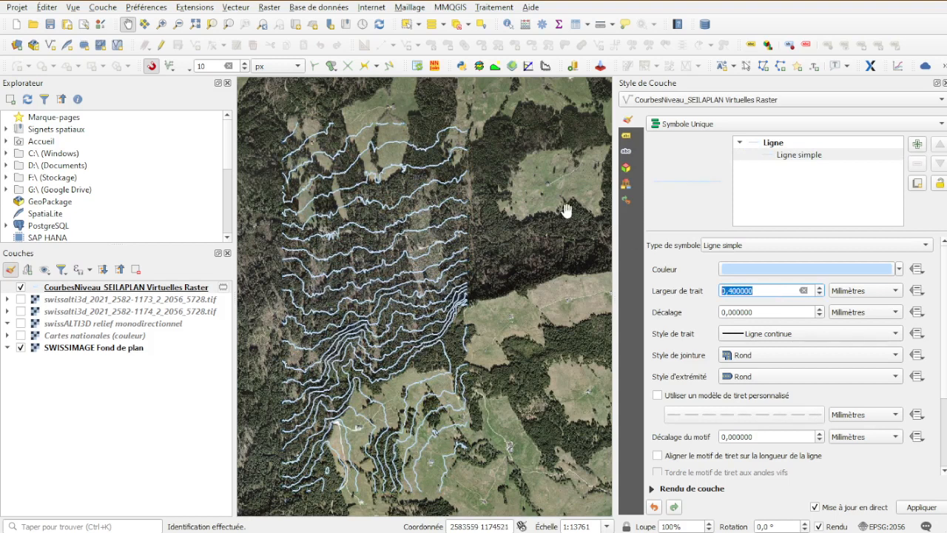
scroll(327, 338, "up", 1)
scroll(348, 336, "down", 1)
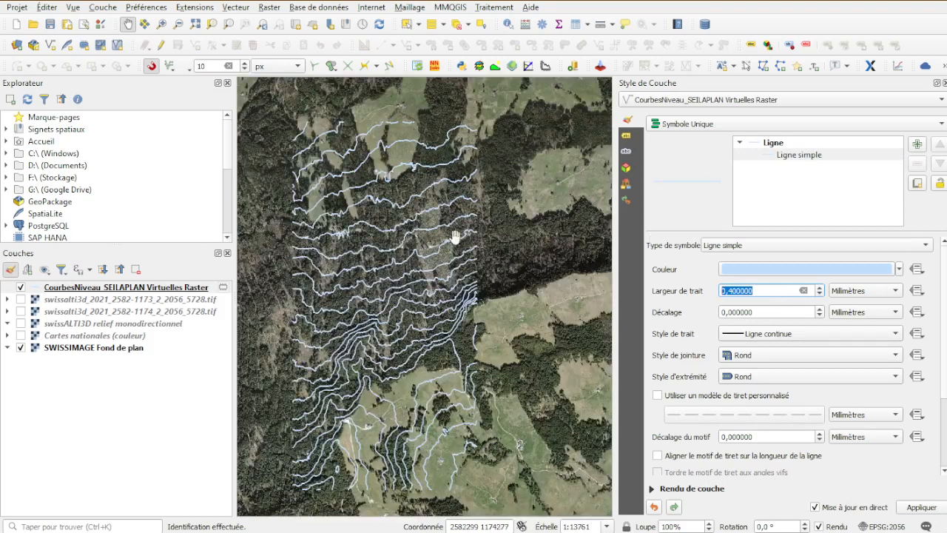
left_click(10, 273)
scroll(582, 268, "up", 1)
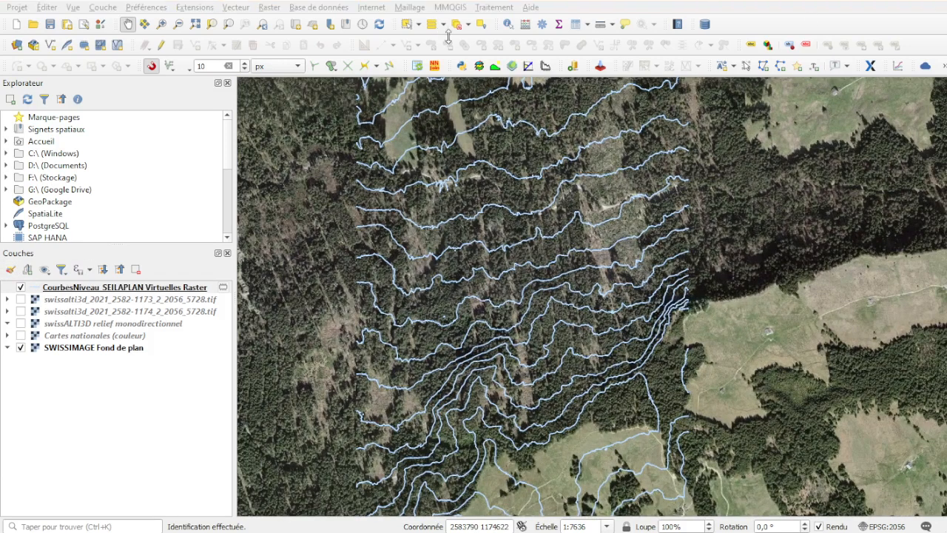
Trace a cable line about 663 m long on the map, running south from just below the forest road across the contours
left_click_drag(479, 34, 429, 34)
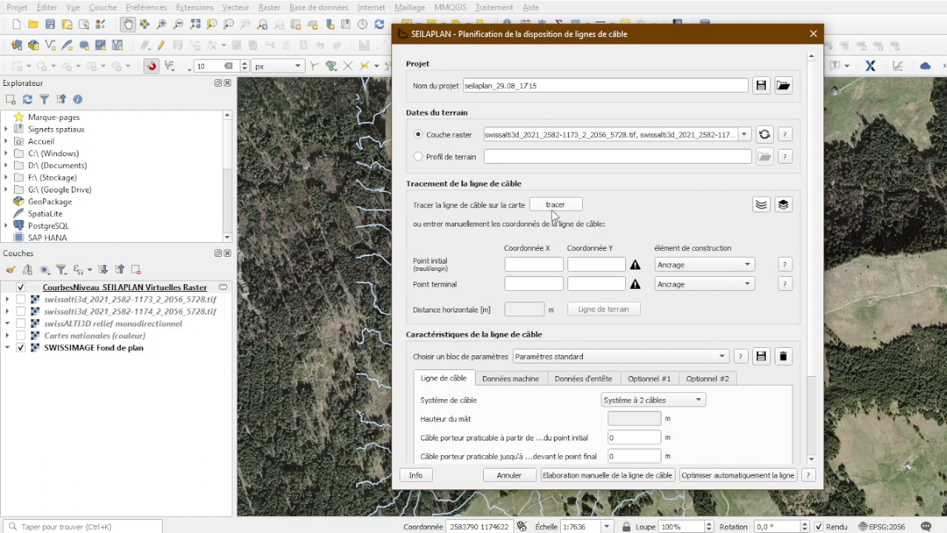
left_click_drag(638, 45, 254, 46)
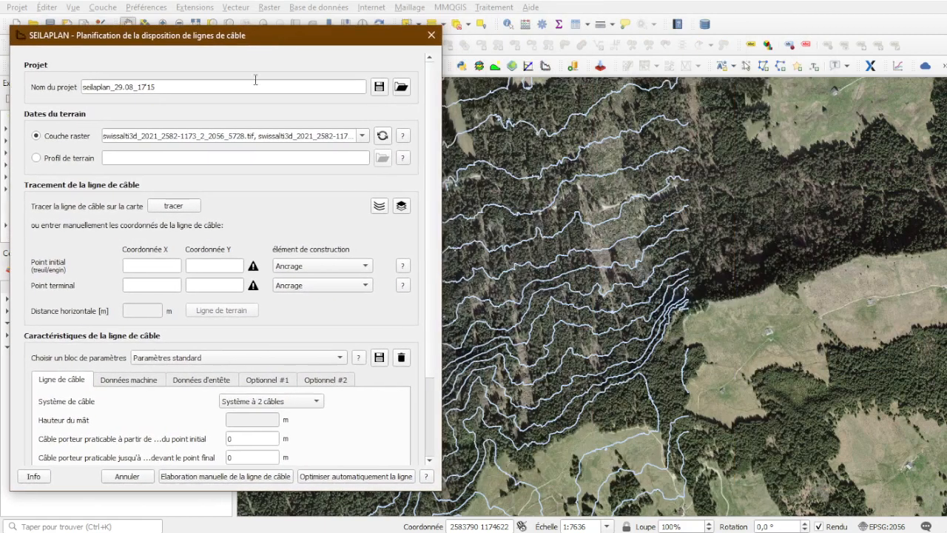
left_click(177, 207)
scroll(657, 250, "down", 1)
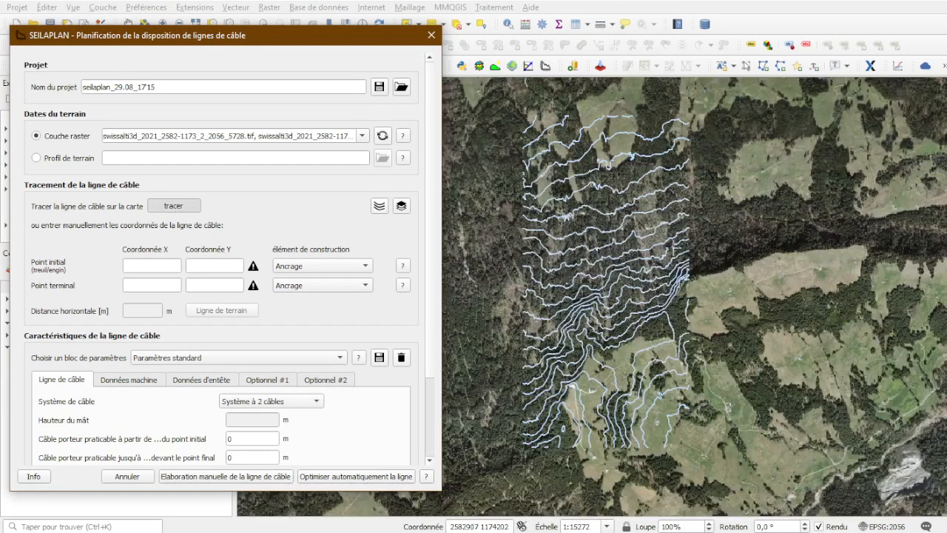
scroll(596, 255, "up", 1)
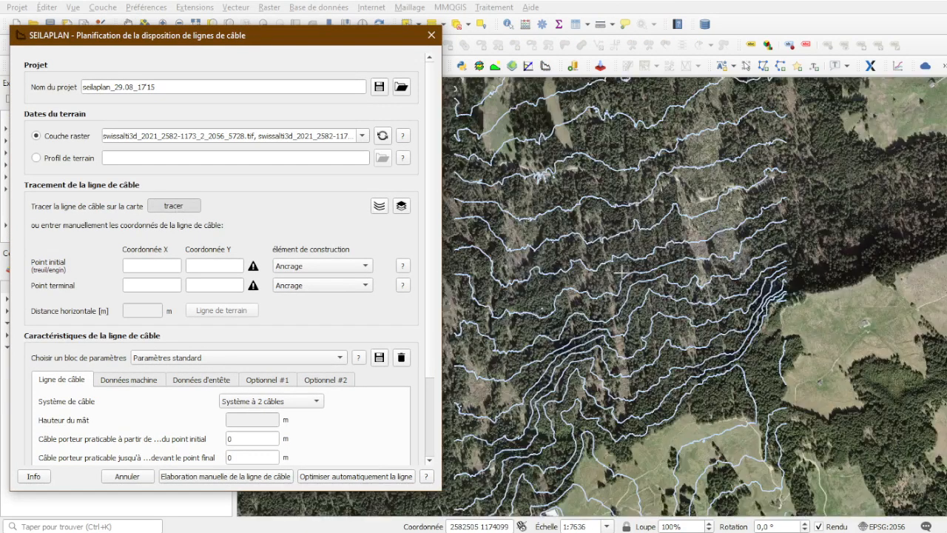
scroll(549, 160, "up", 1)
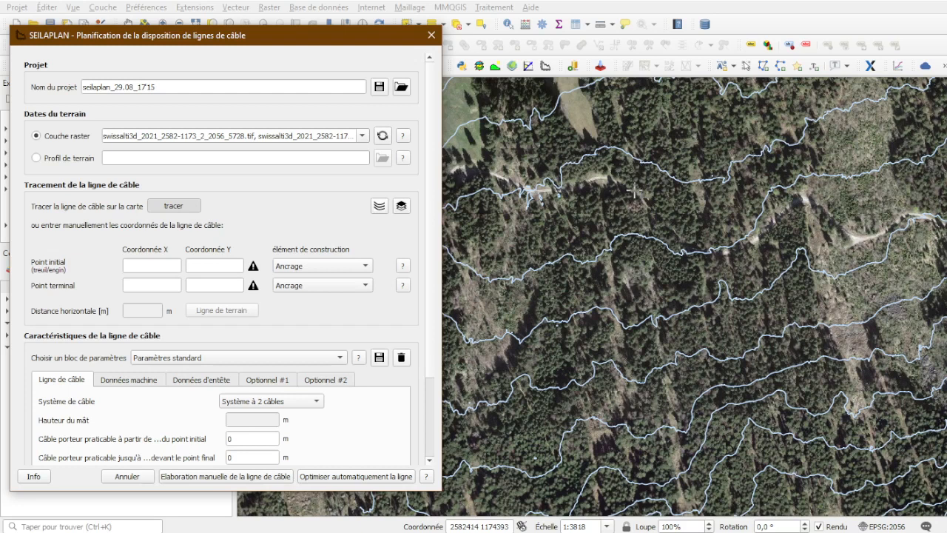
scroll(633, 191, "down", 1)
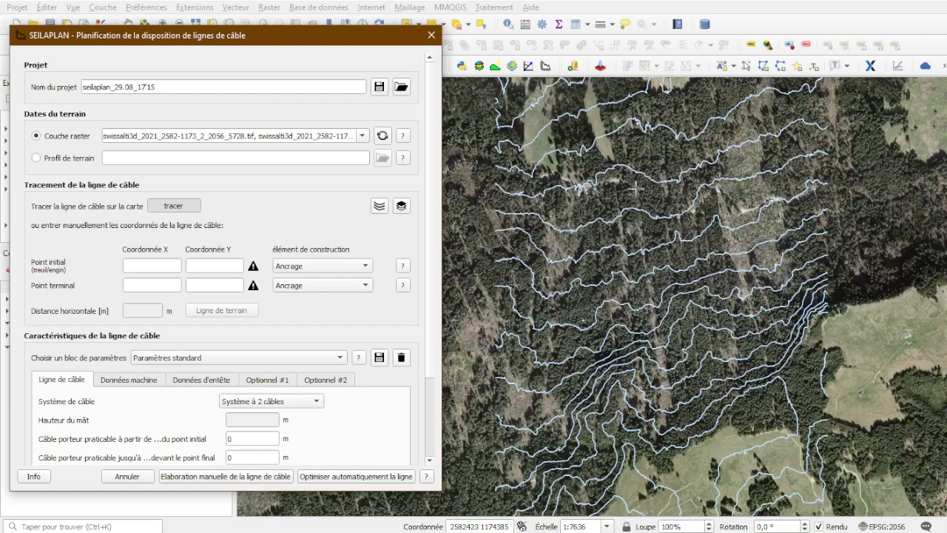
left_click(635, 191)
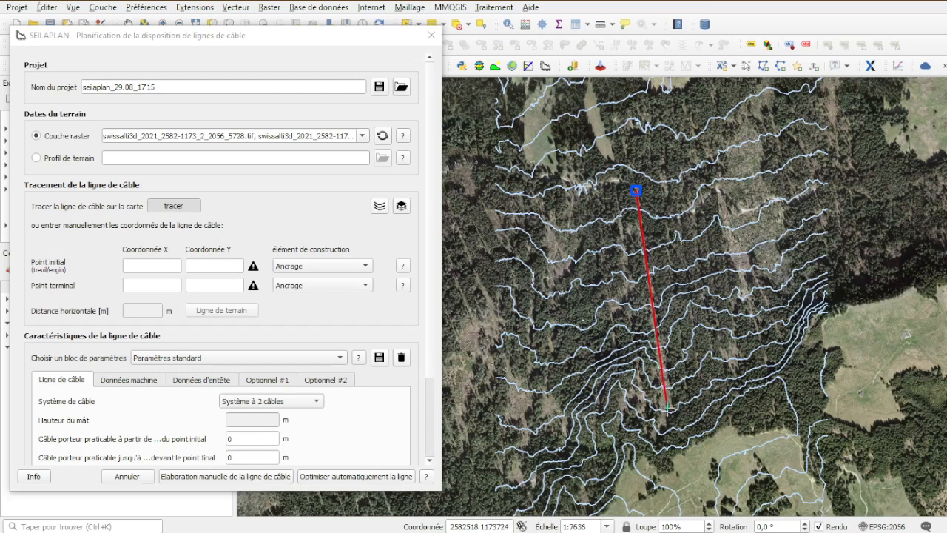
left_click(668, 405)
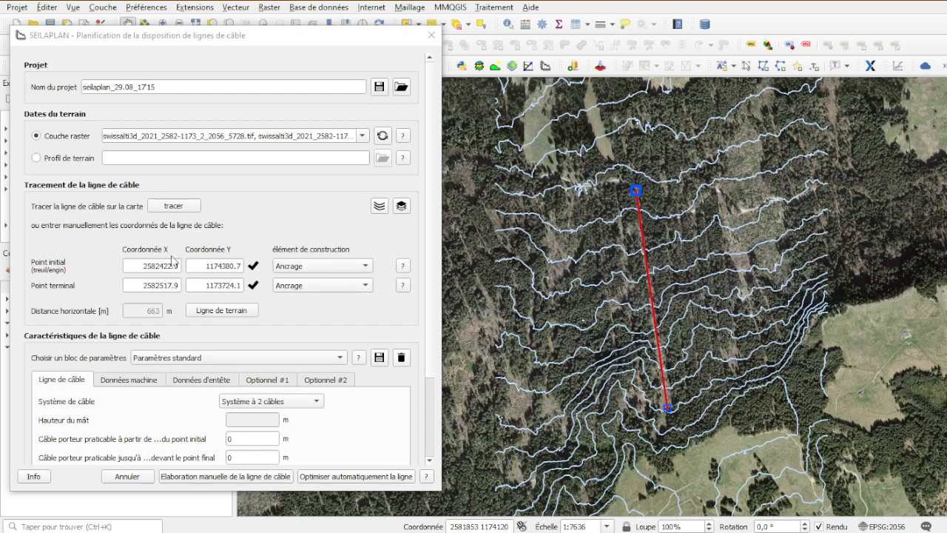
Set the construction element of the cable line's initial point to Câble-grue
left_click(303, 272)
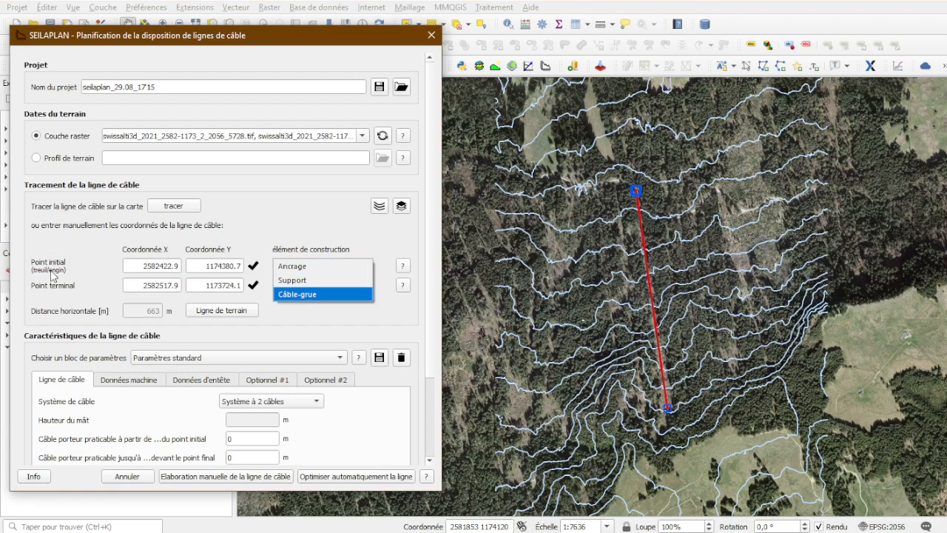
left_click(311, 294)
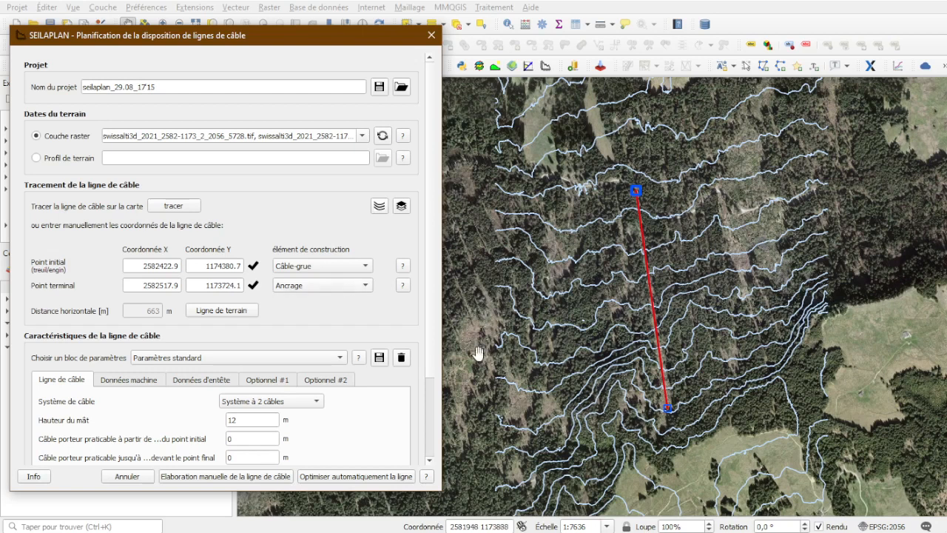
Read the help diagrams for the initial and terminal points, and check the selected terrain raster layers
left_click(402, 267)
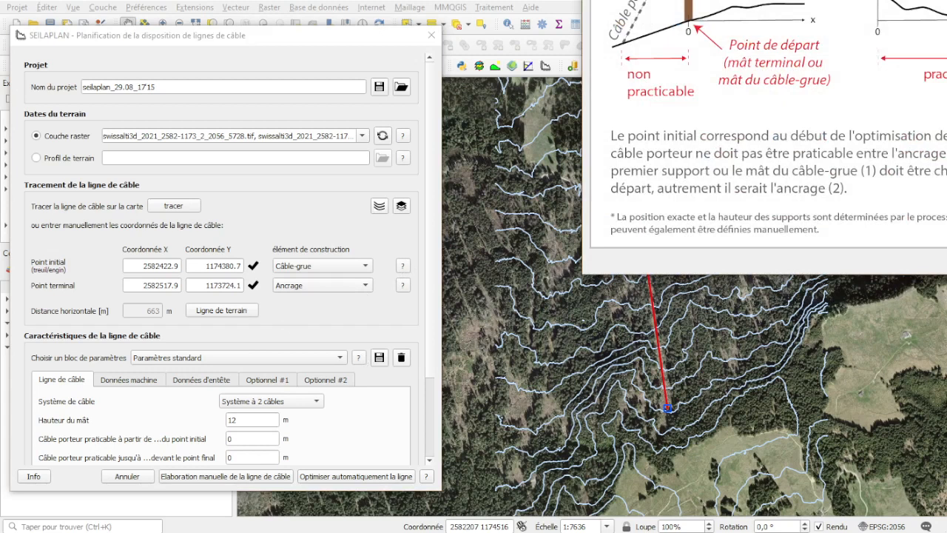
left_click_drag(783, 0, 340, 35)
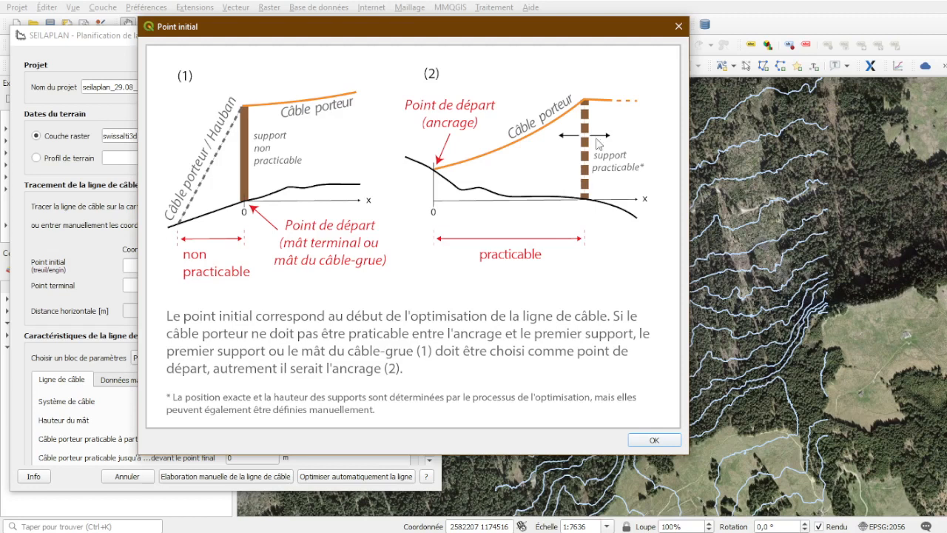
left_click(678, 26)
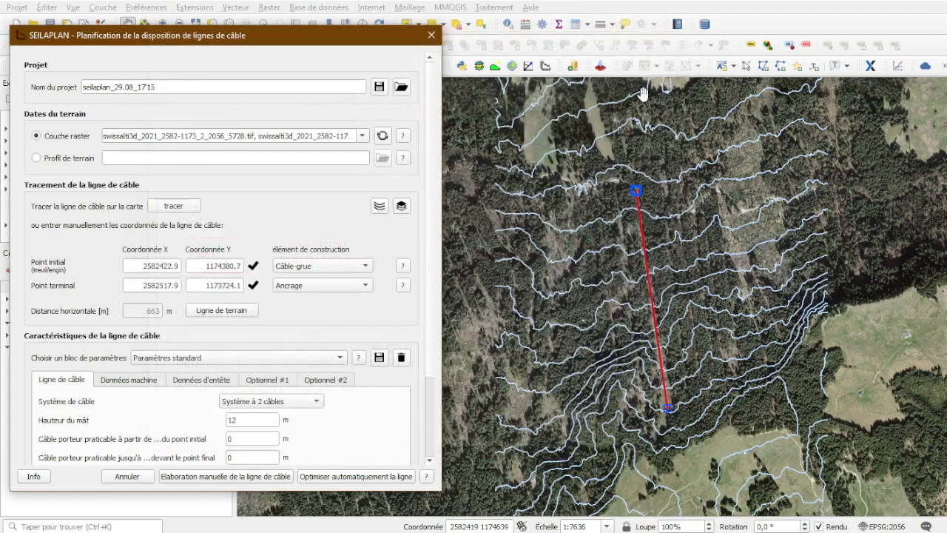
left_click(402, 286)
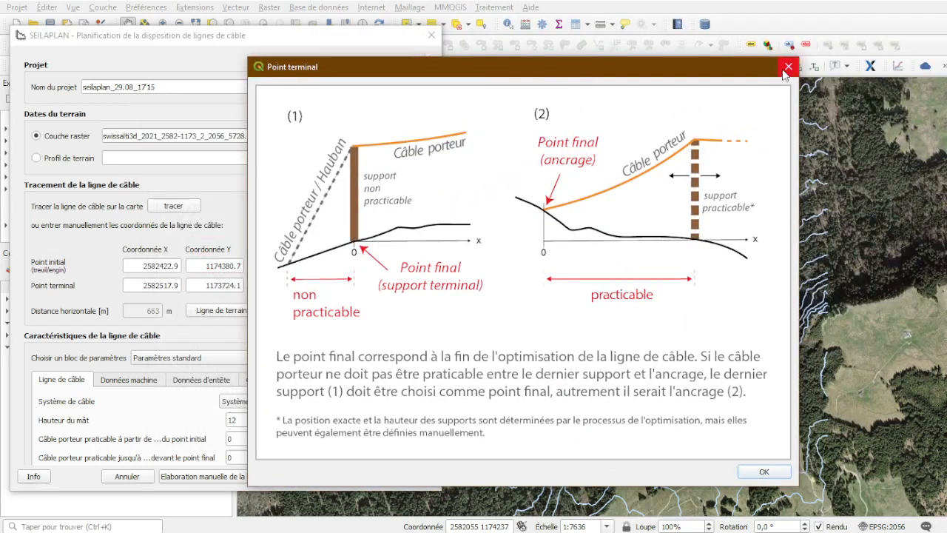
left_click(788, 67)
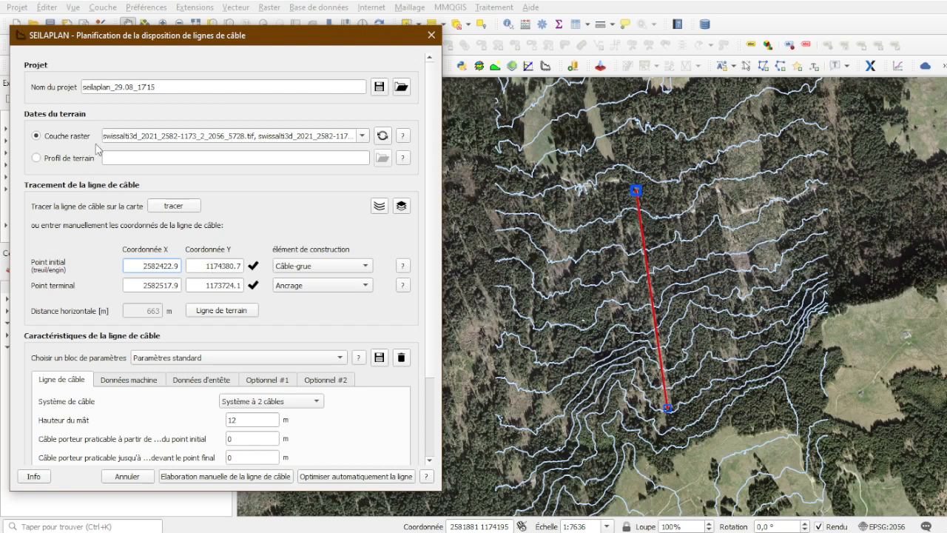
left_click(174, 136)
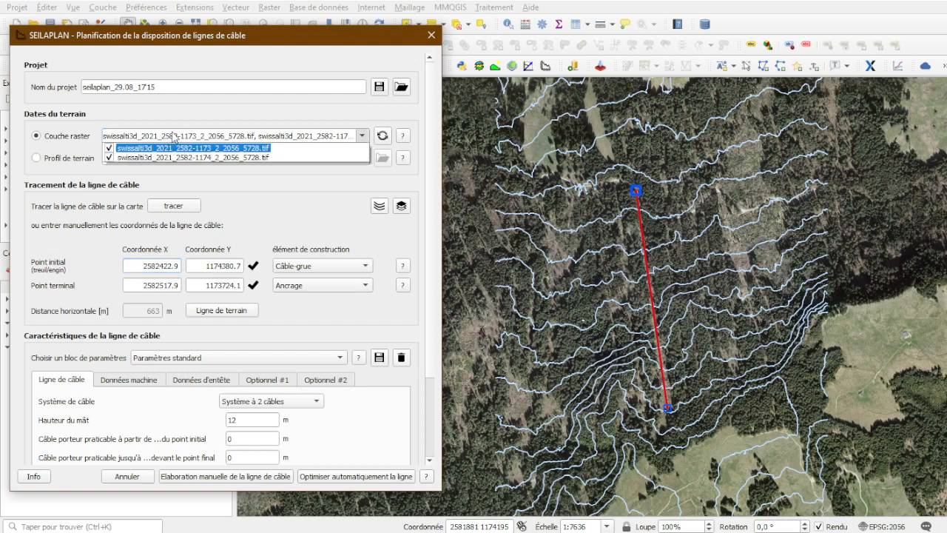
left_click(176, 111)
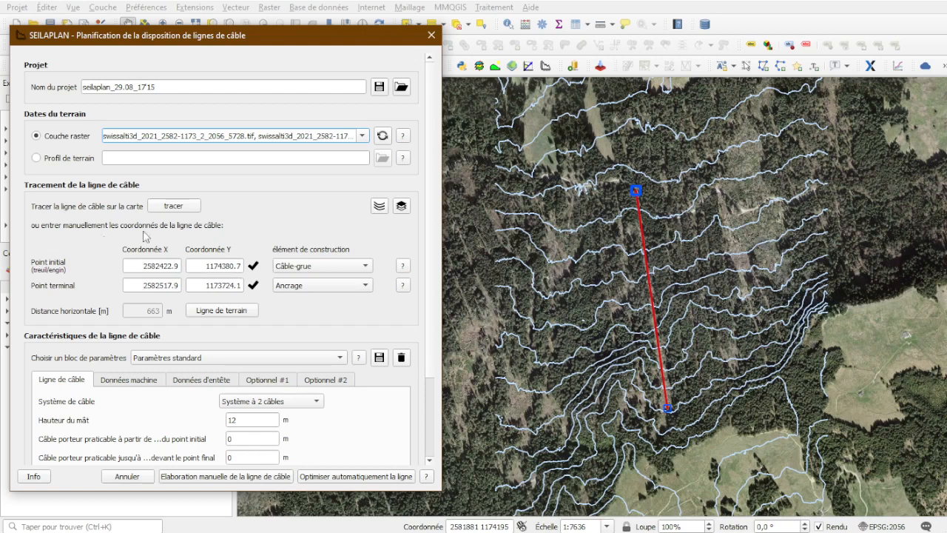
Open the terrain profile of the traced cable line and shift its window beside the line on the map
left_click(228, 312)
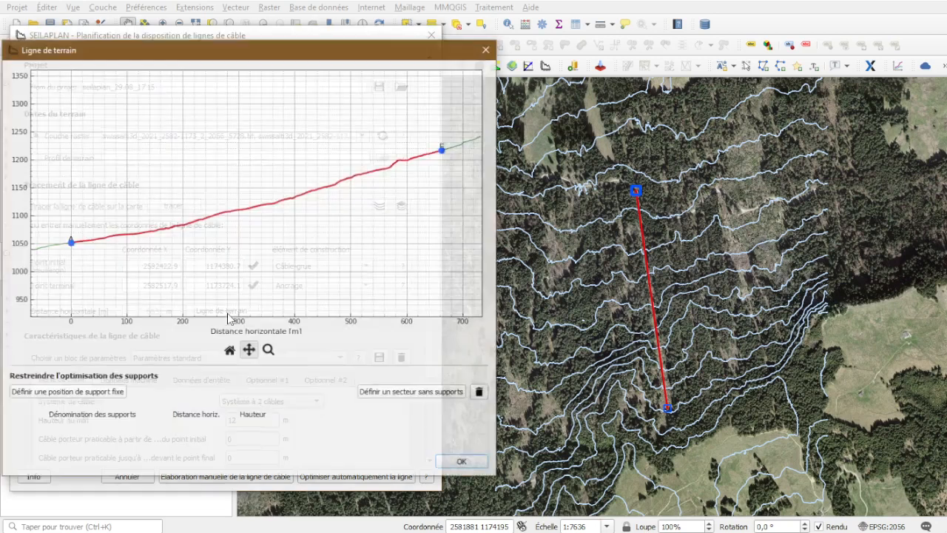
left_click_drag(250, 56, 286, 62)
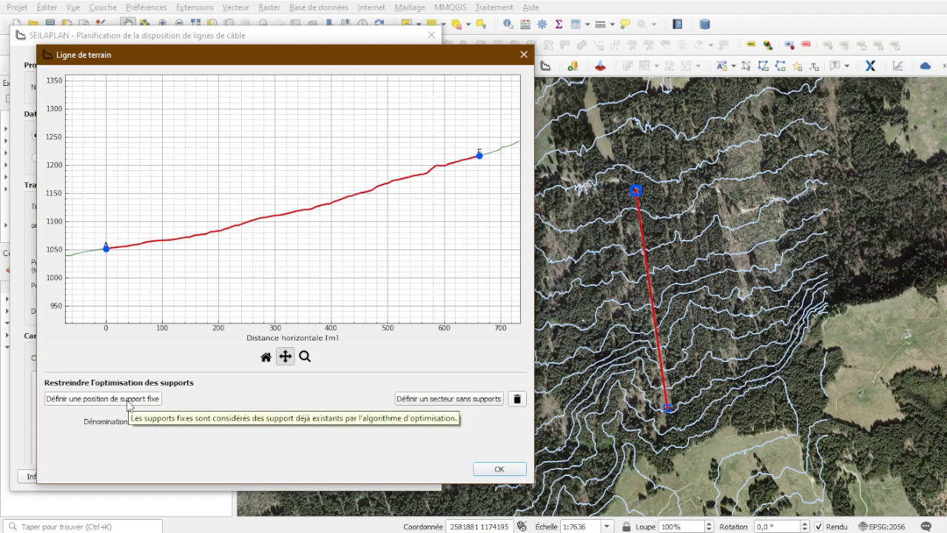
Place a fixed support at a horizontal distance of about 174 m on the terrain profile, and delete it again
left_click(104, 401)
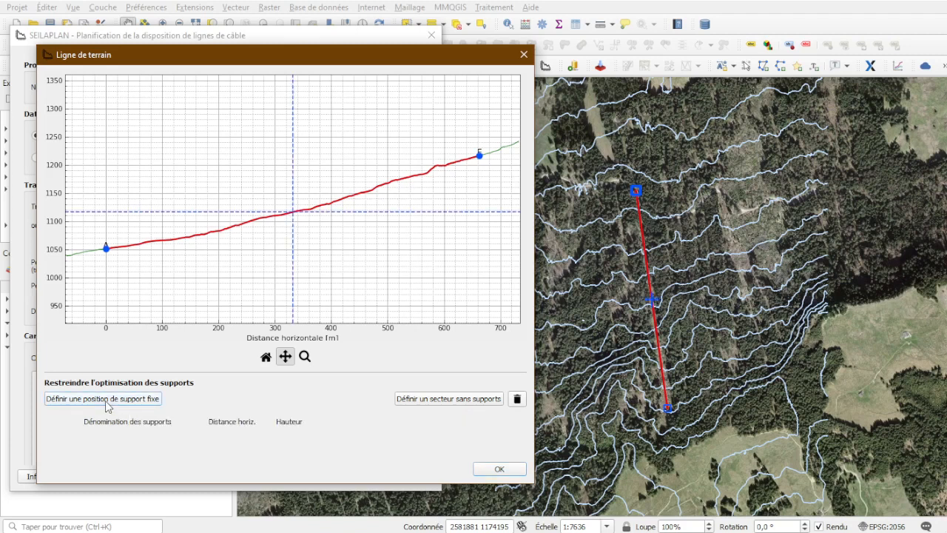
left_click(204, 234)
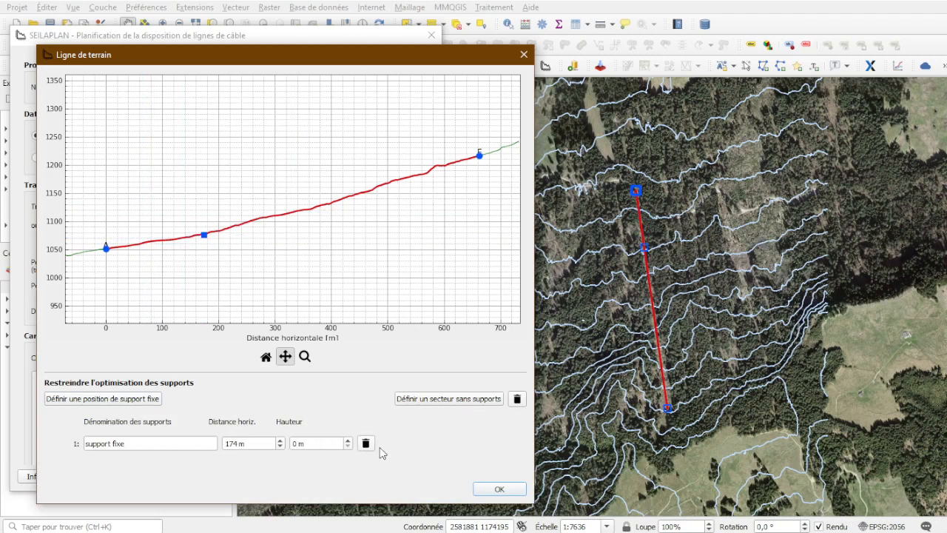
left_click(367, 444)
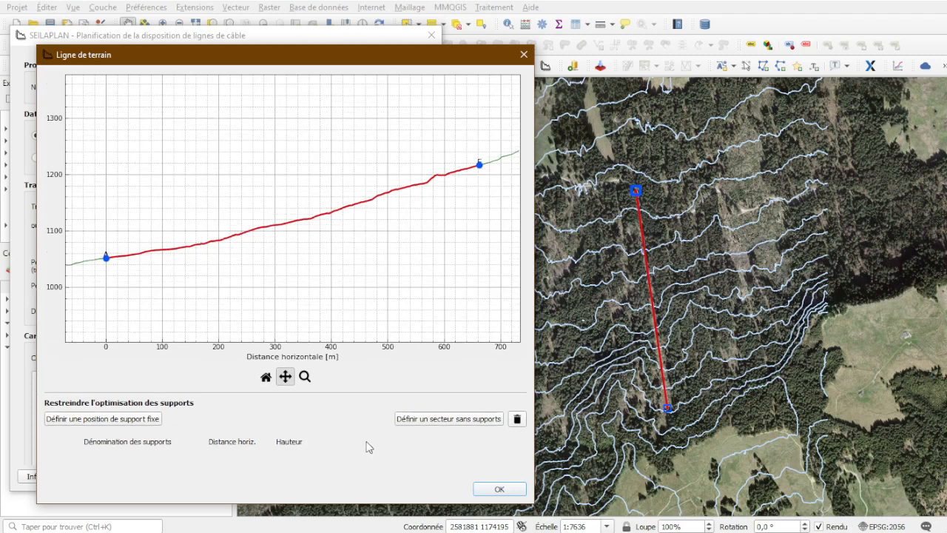
Define a sector without supports along the middle part of the terrain profile
left_click(448, 418)
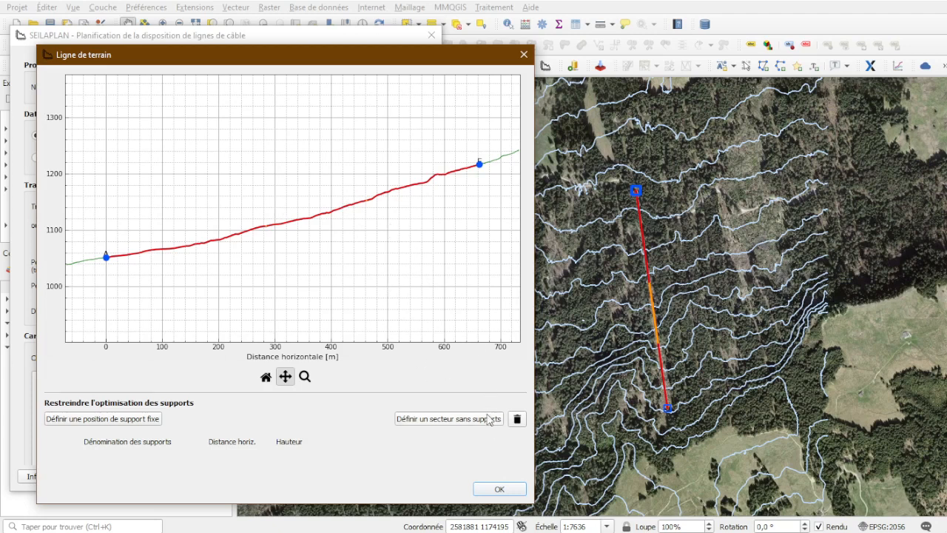
Delete the defined sector without supports and accept the terrain profile
left_click(520, 421)
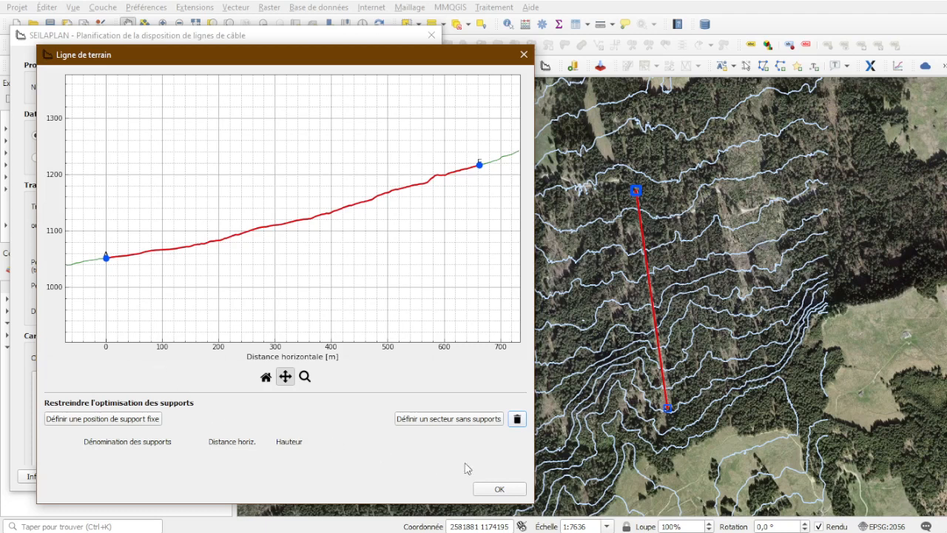
left_click(499, 491)
Try to optimise the cable line automatically with the cable system kept at Système à 2 câbles
scroll(388, 303, "down", 3)
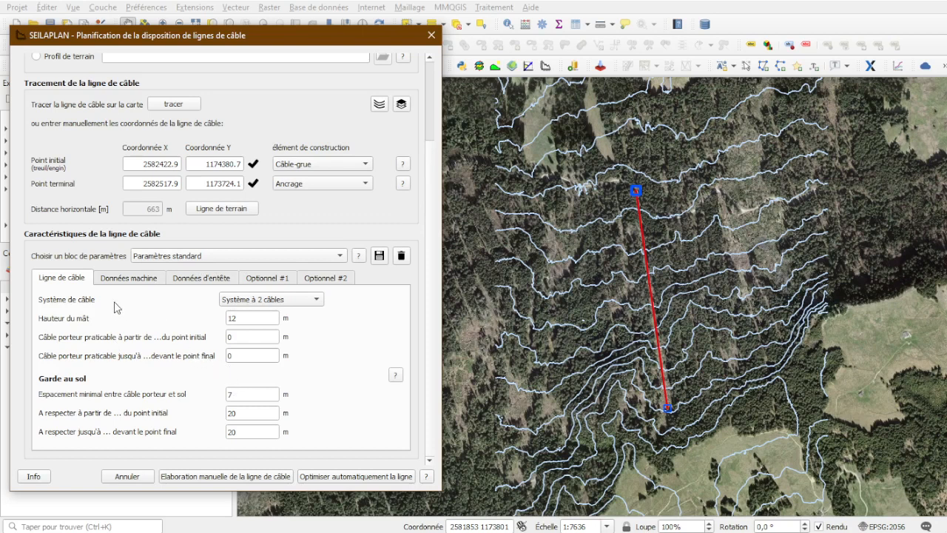
left_click(318, 304)
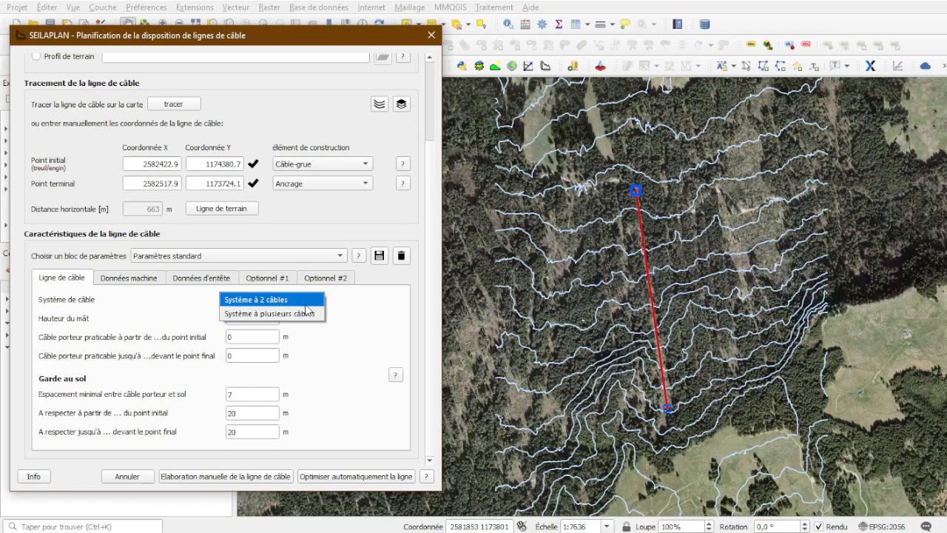
left_click(305, 302)
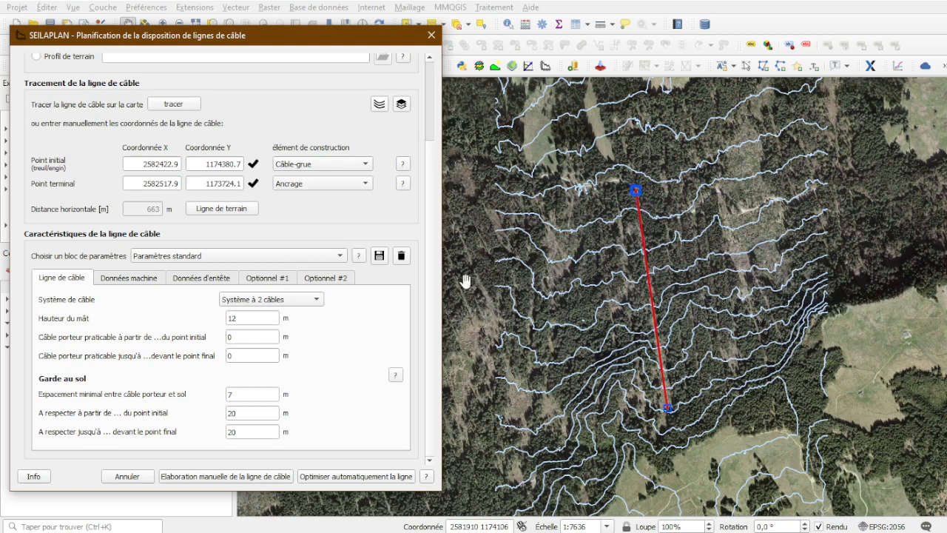
left_click(353, 476)
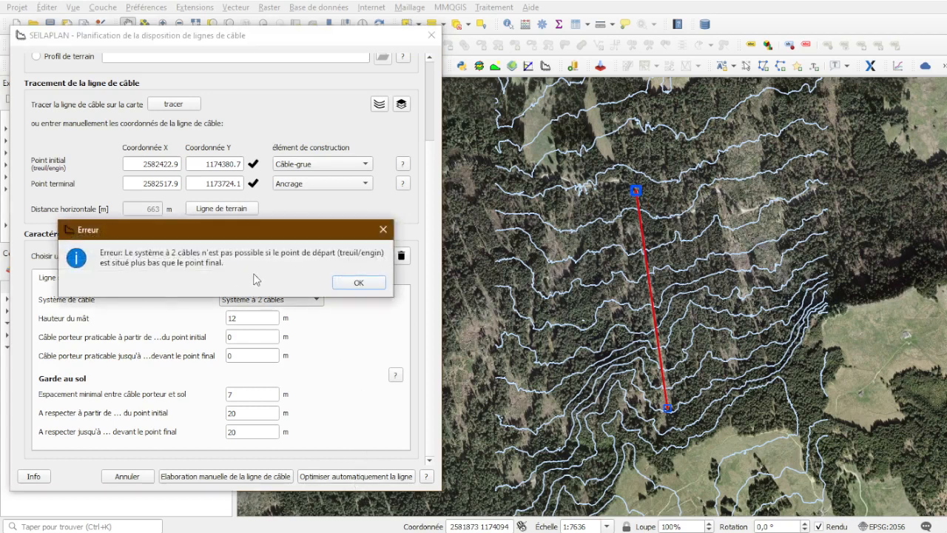
left_click(356, 284)
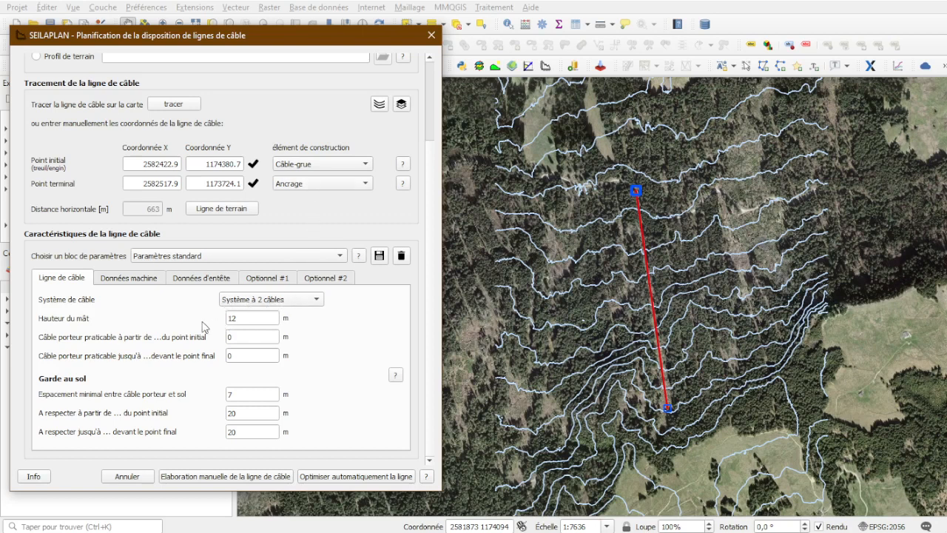
Switch the initial point's construction element to Ancrage and restore it to Câble-grue
left_click(339, 163)
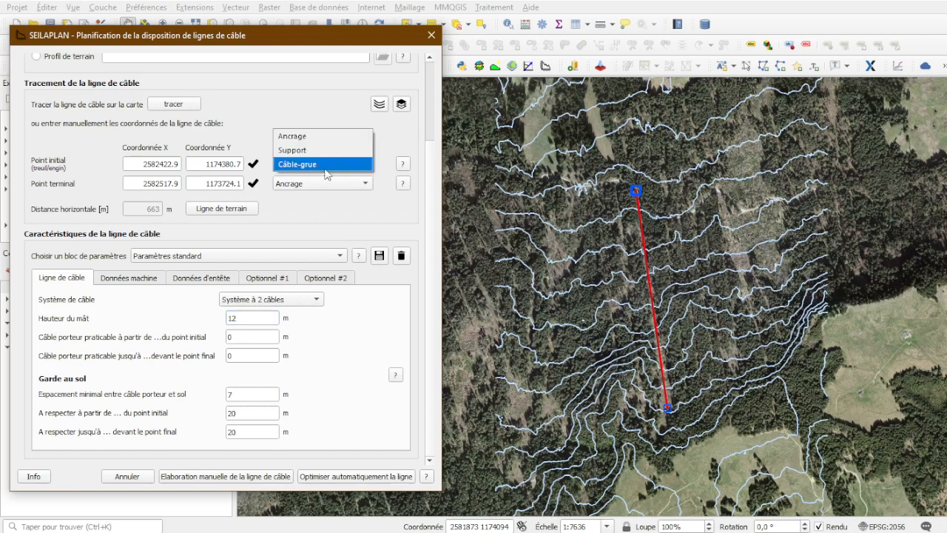
left_click(293, 137)
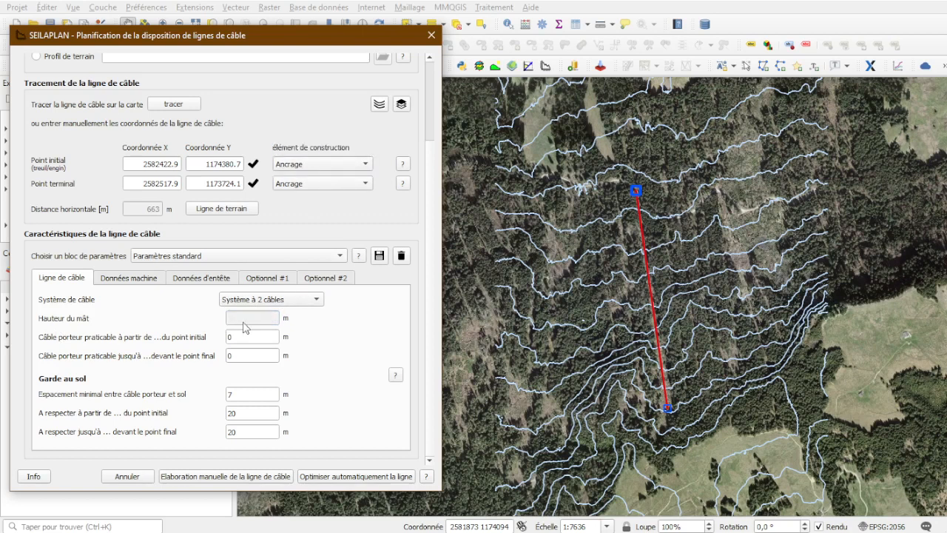
left_click(294, 171)
left_click(328, 180)
left_click(327, 170)
left_click(296, 177)
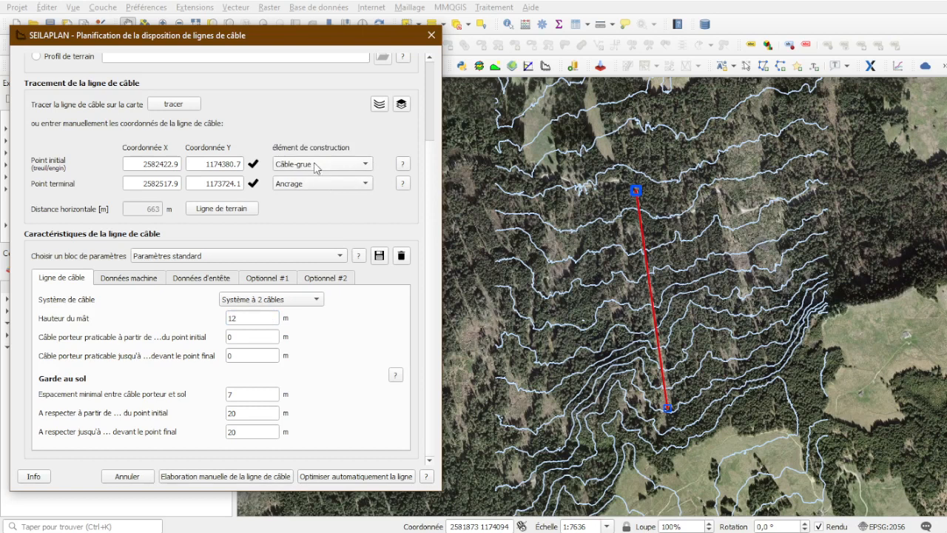
Check the mast height and drivable-cable settings, and read the explanatory diagram for the ground clearance
left_click_drag(244, 317, 193, 316)
left_click(261, 337)
left_click(395, 375)
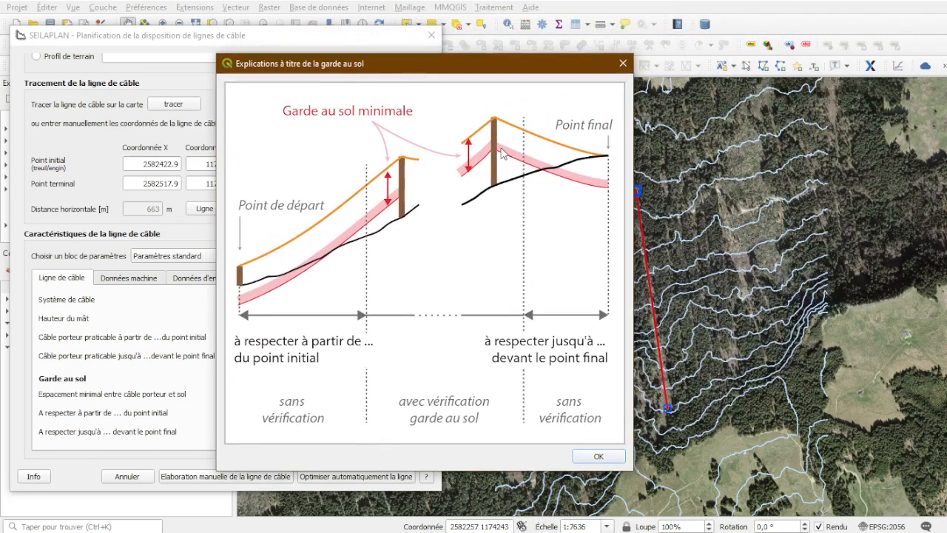
left_click(624, 64)
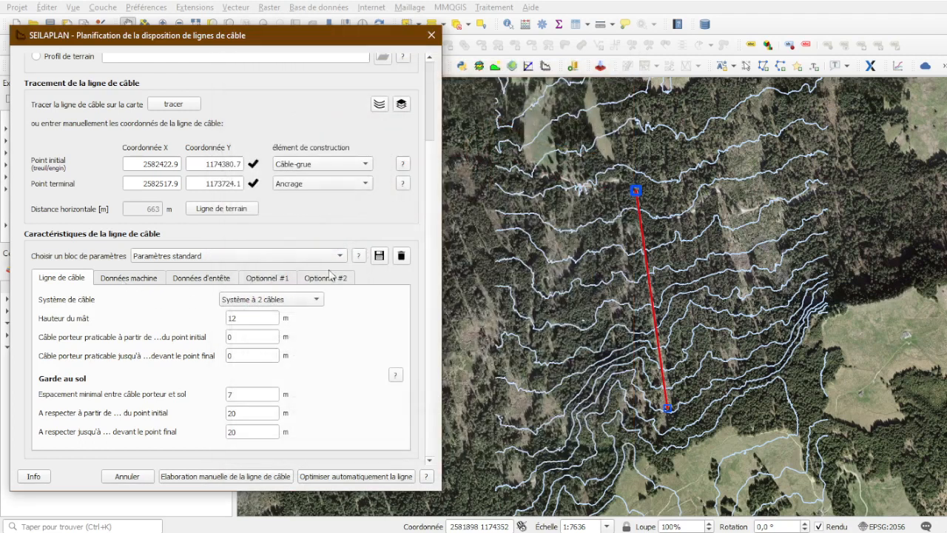
Review the machine data with the explanation of the total load, and the project header fields
left_click(132, 282)
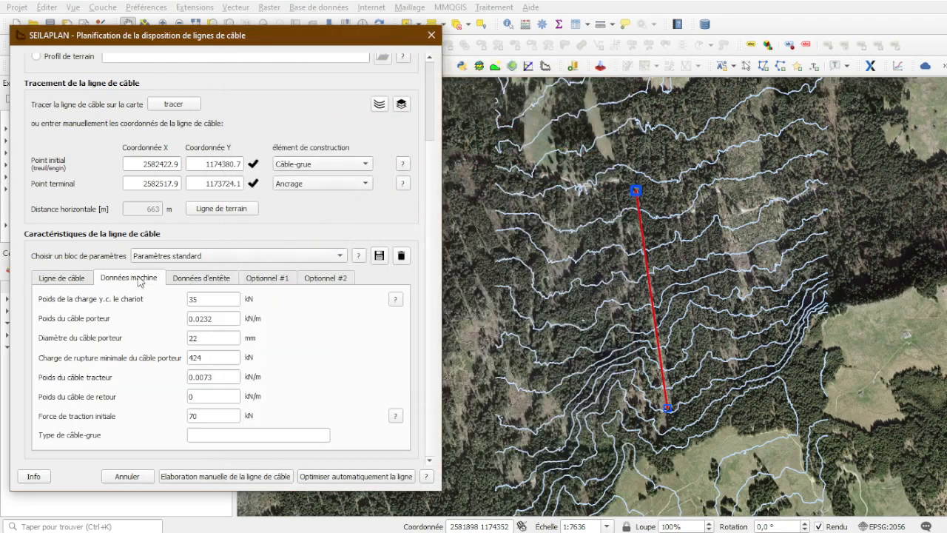
left_click(396, 301)
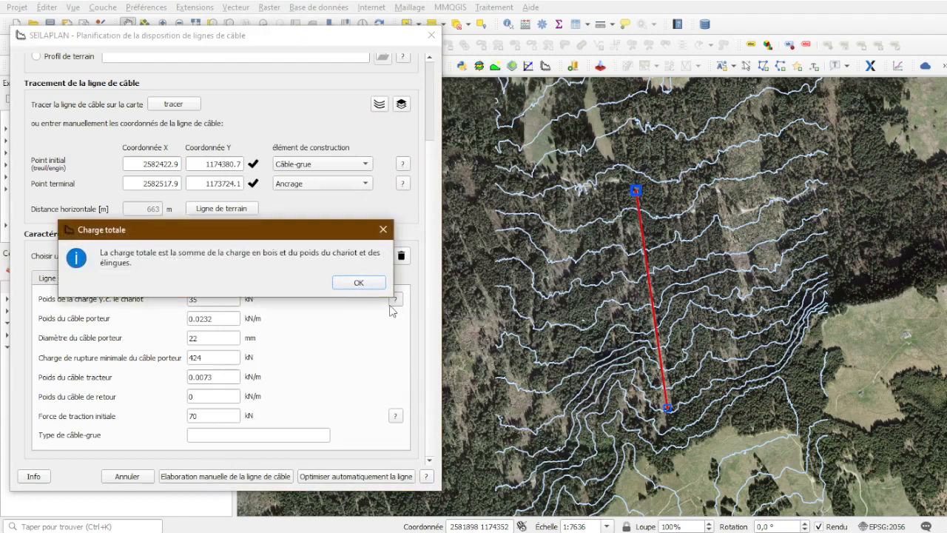
left_click(359, 284)
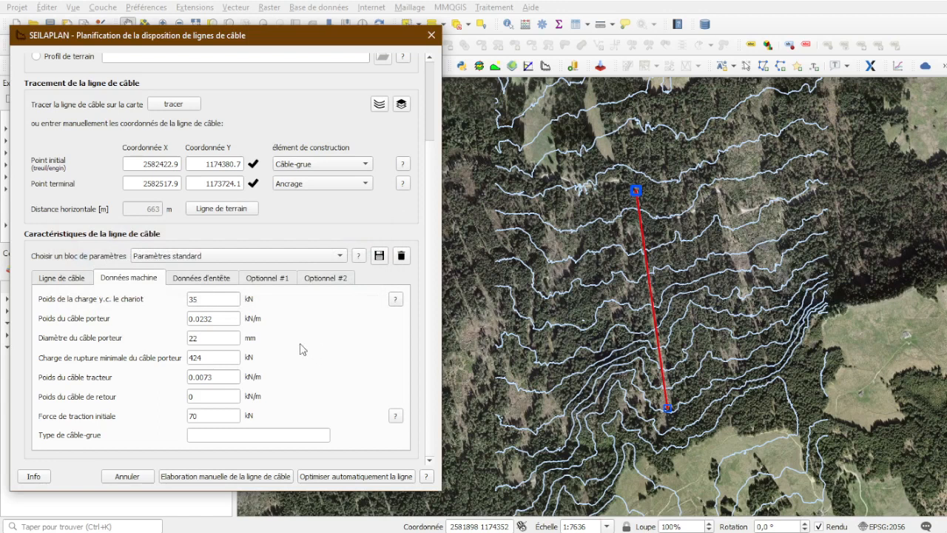
left_click(220, 282)
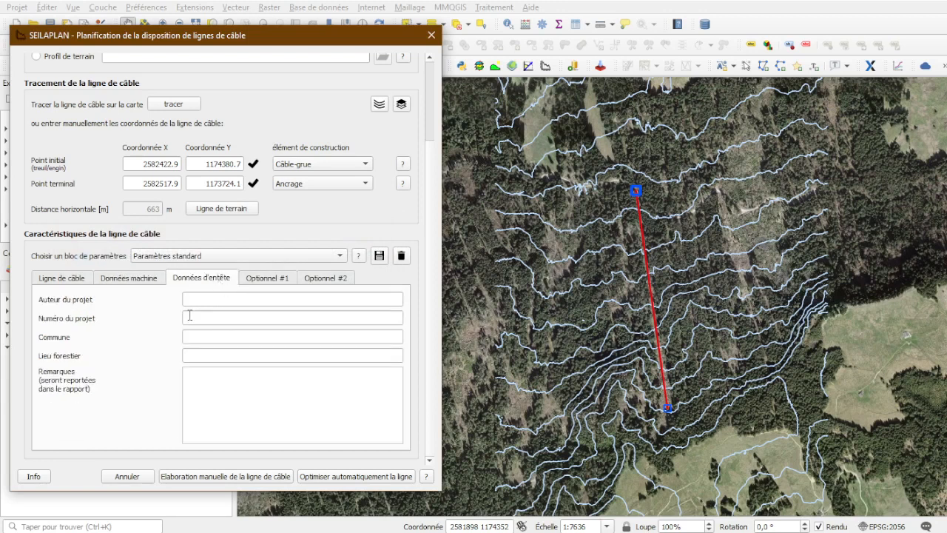
Review the optional optimisation parameters with the intermediate-support diagram, and the miscellaneous cable settings
left_click(266, 279)
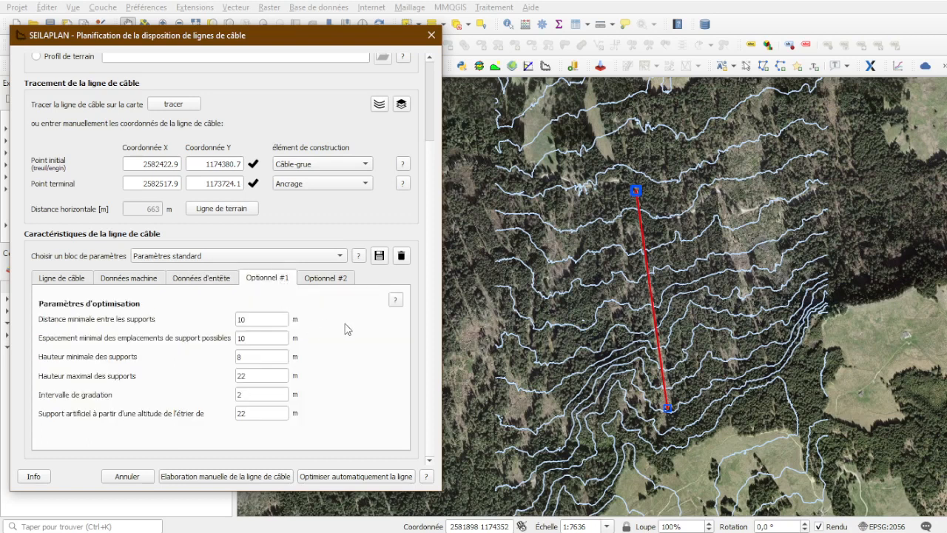
left_click(395, 299)
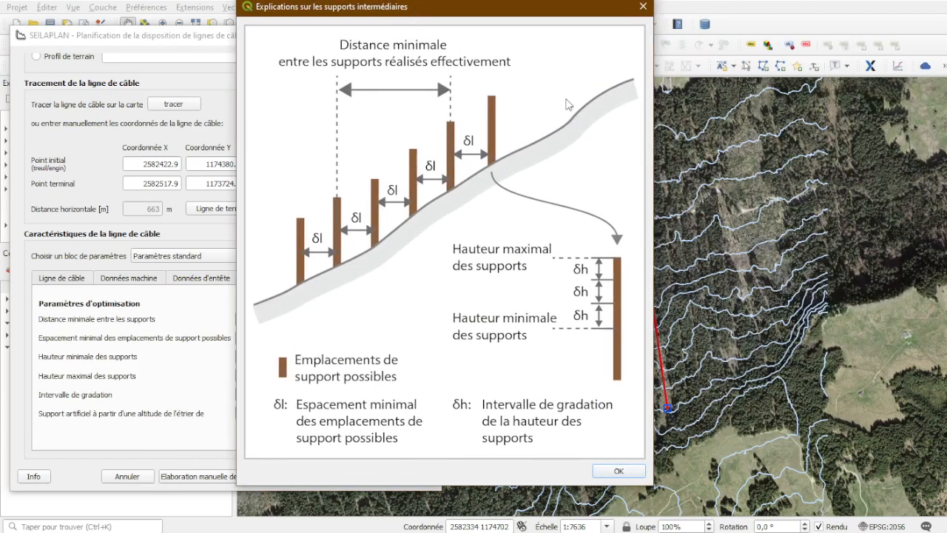
left_click(643, 7)
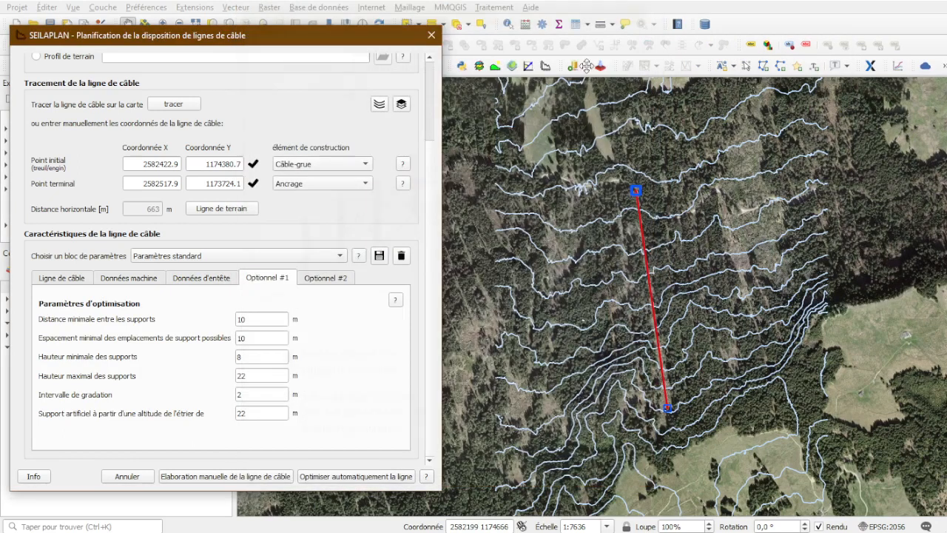
left_click(327, 282)
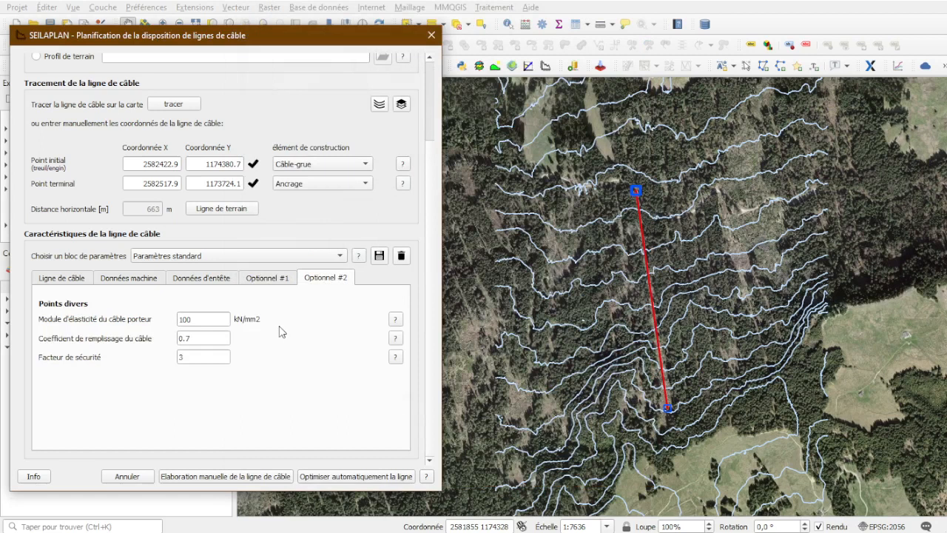
Set the cable system of the cable line to Système à plusieurs câbles
left_click(70, 281)
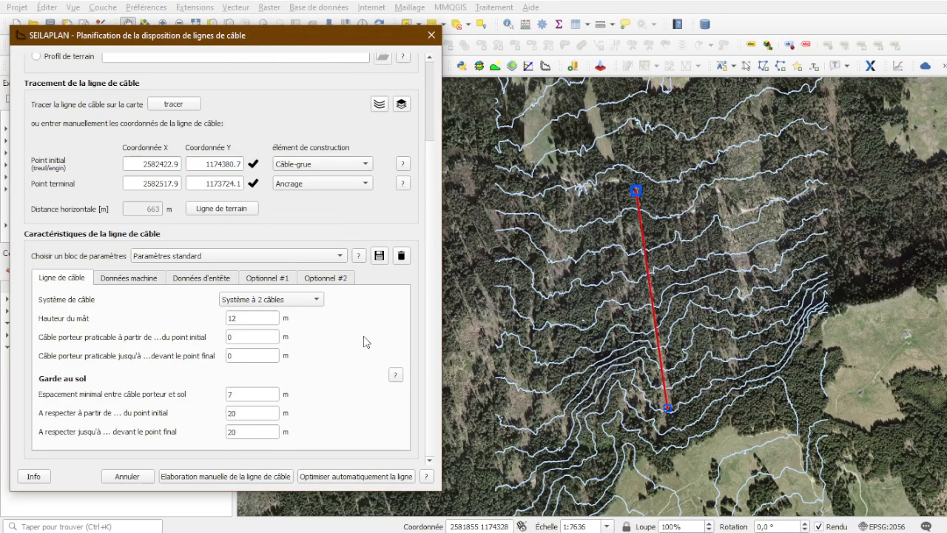
left_click(302, 299)
left_click(309, 312)
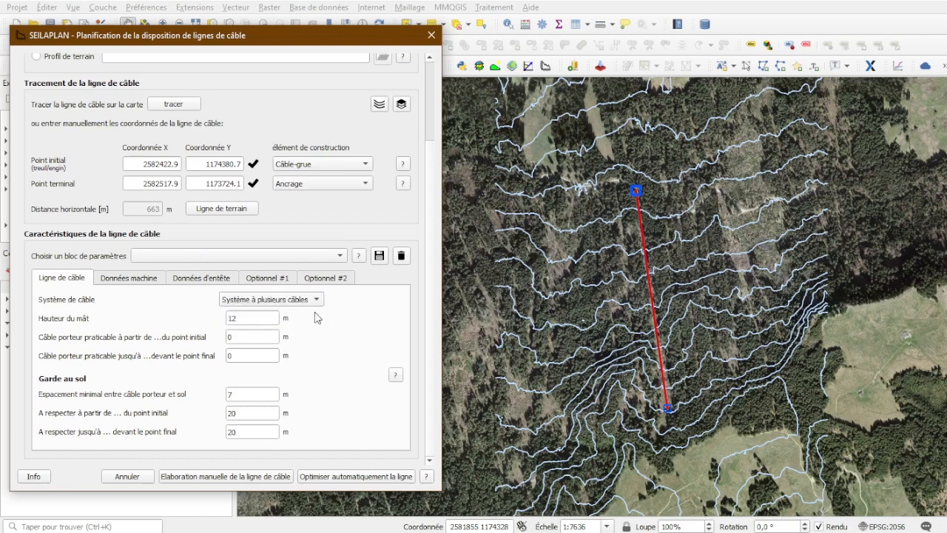
Open the manual layout of the cable line, review its carrying system and characteristic parameters, and return to the start panel without saving
left_click(222, 477)
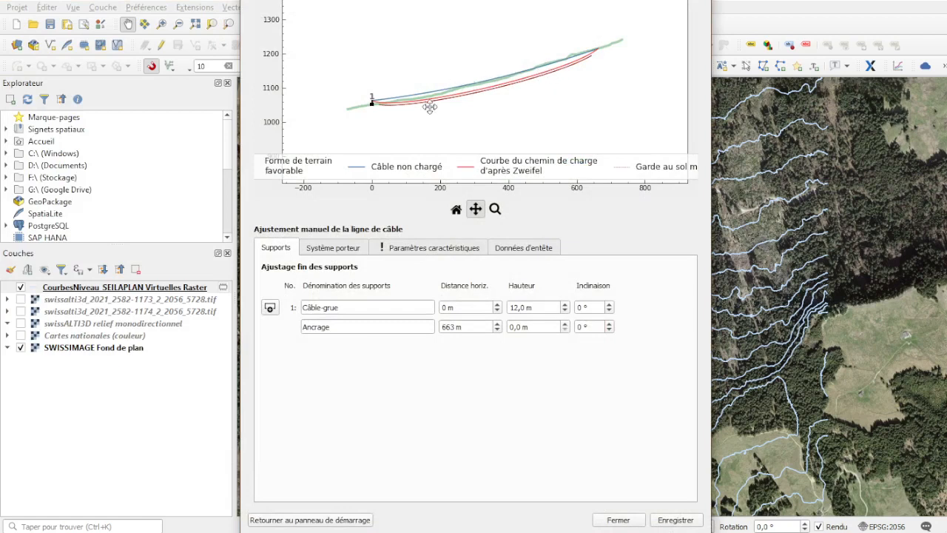
left_click(334, 249)
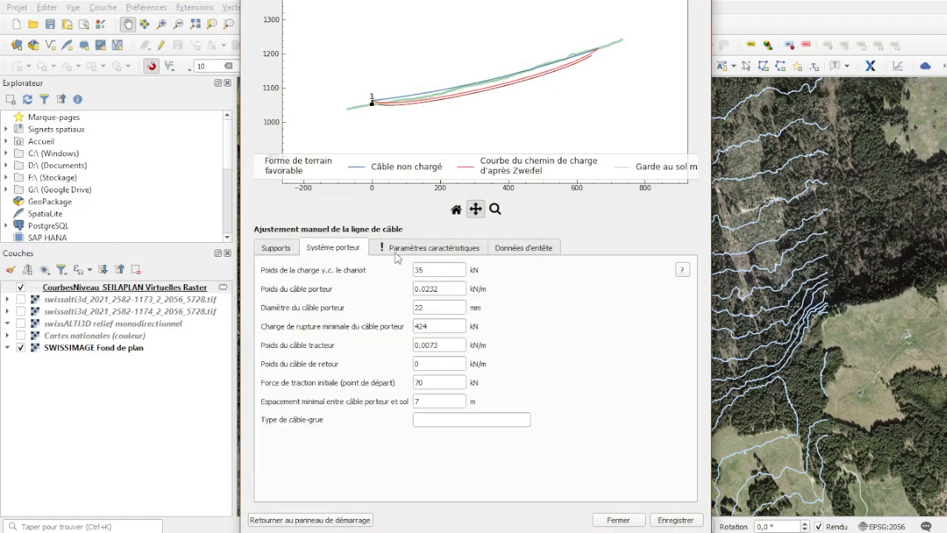
left_click(448, 250)
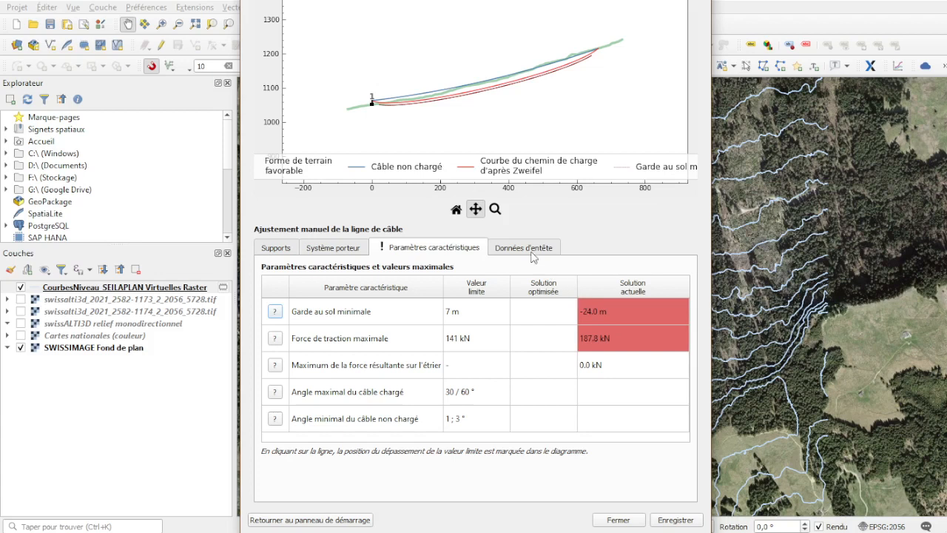
left_click(286, 249)
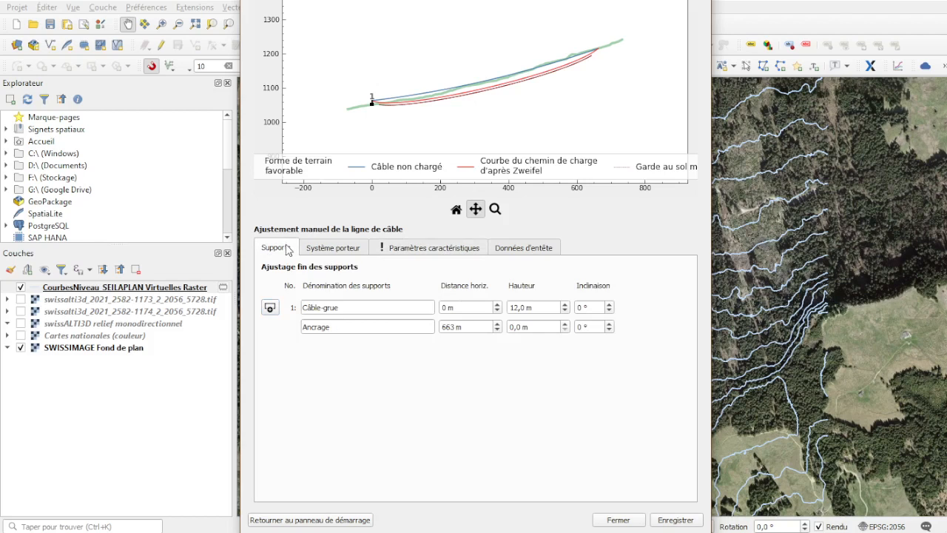
left_click(360, 521)
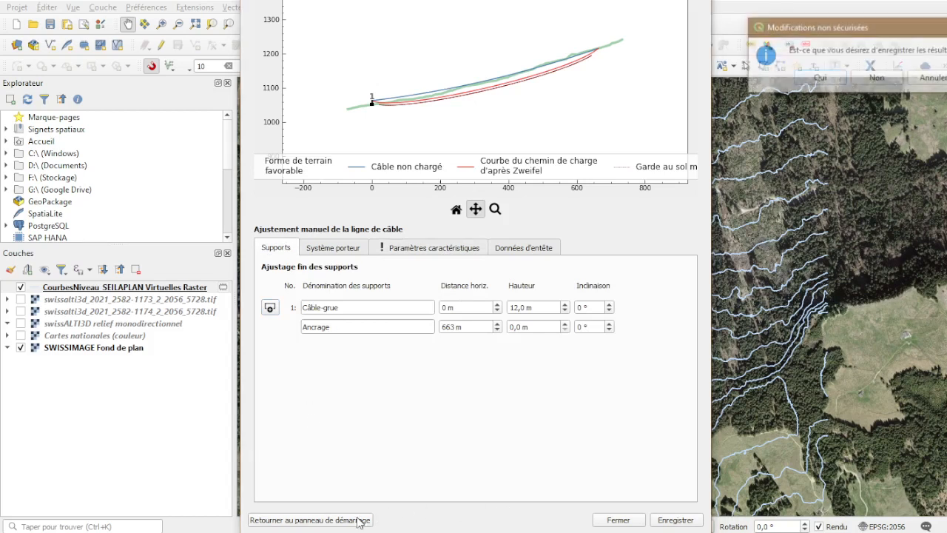
left_click(875, 80)
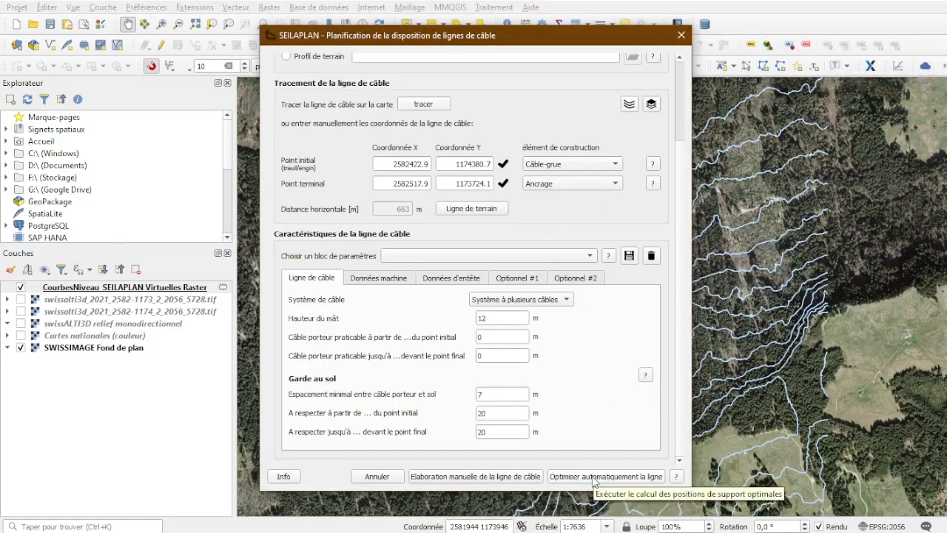
Run the automatic optimisation of the cable line and examine the cable curves around the supports in the resulting diagram
left_click(594, 477)
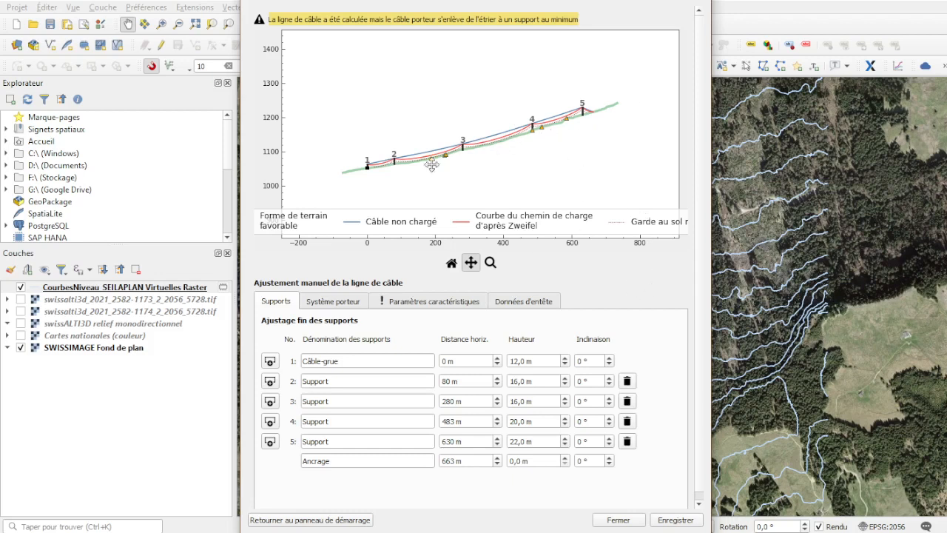
scroll(465, 140, "up", 4)
scroll(410, 157, "up", 4)
scroll(375, 155, "up", 3)
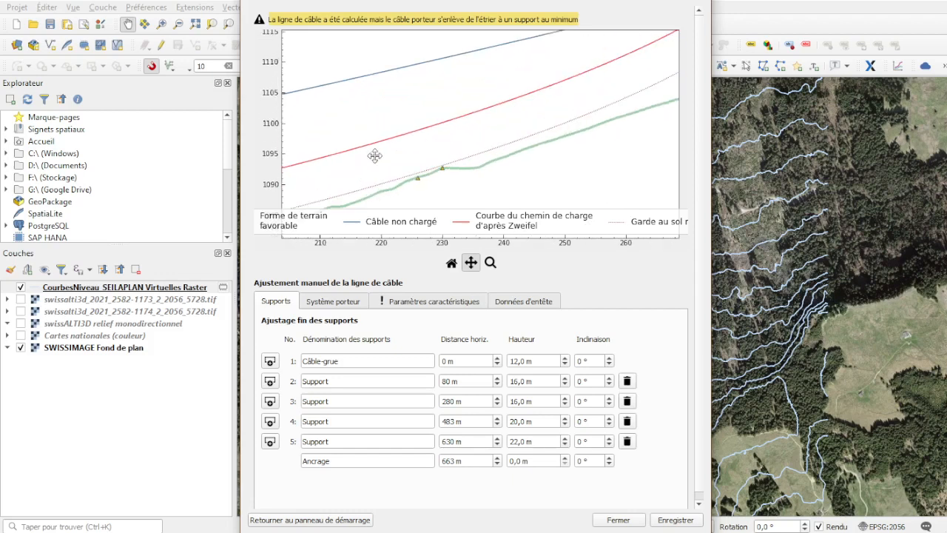
scroll(425, 132, "up", 1)
scroll(425, 132, "down", 3)
scroll(425, 133, "down", 5)
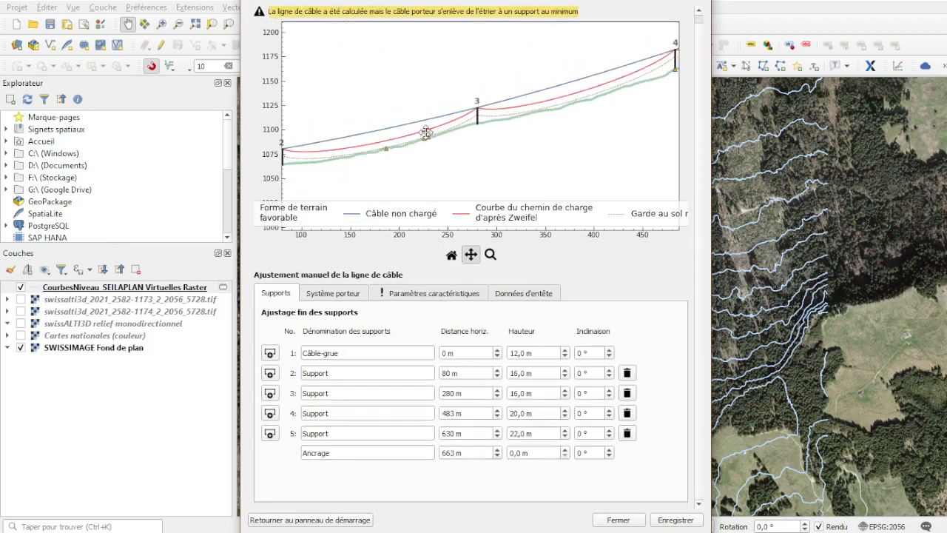
scroll(410, 154, "up", 1)
left_click_drag(395, 138, 482, 110)
left_click(451, 264)
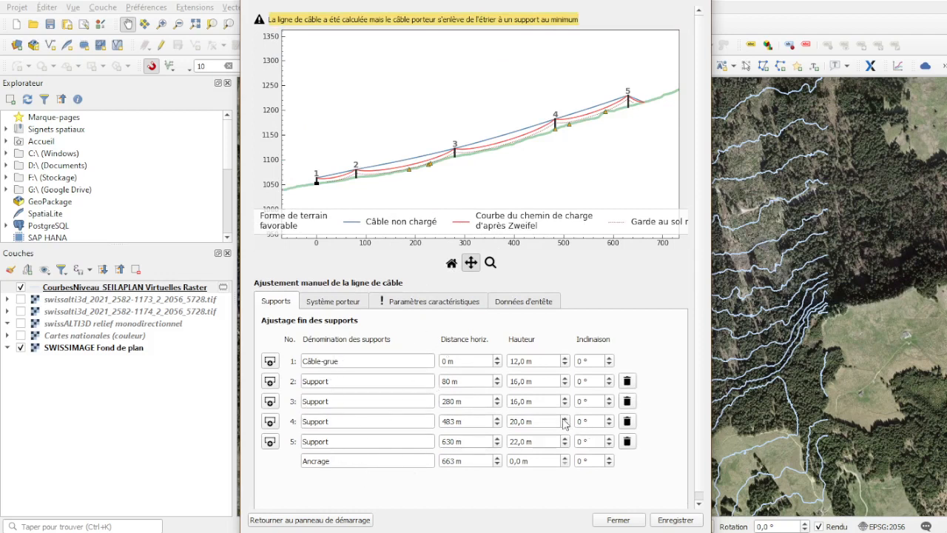
Review the optimised line's carrying system, characteristic parameters against their limits, header data and support list
left_click(339, 305)
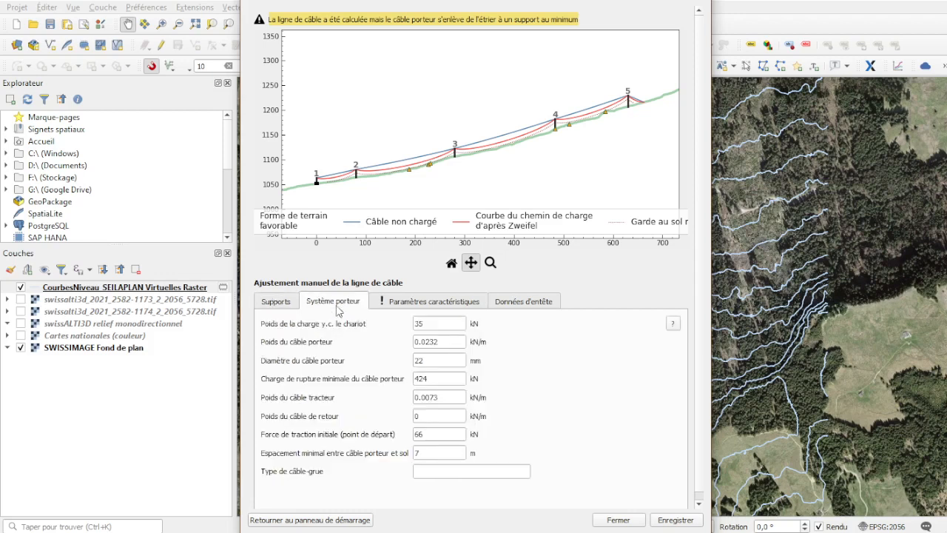
left_click(425, 305)
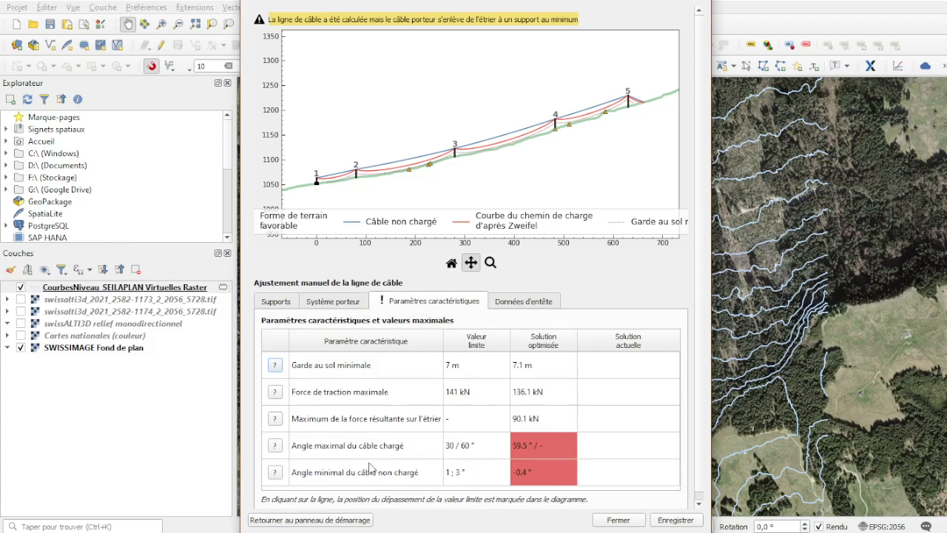
scroll(418, 458, "down", 1)
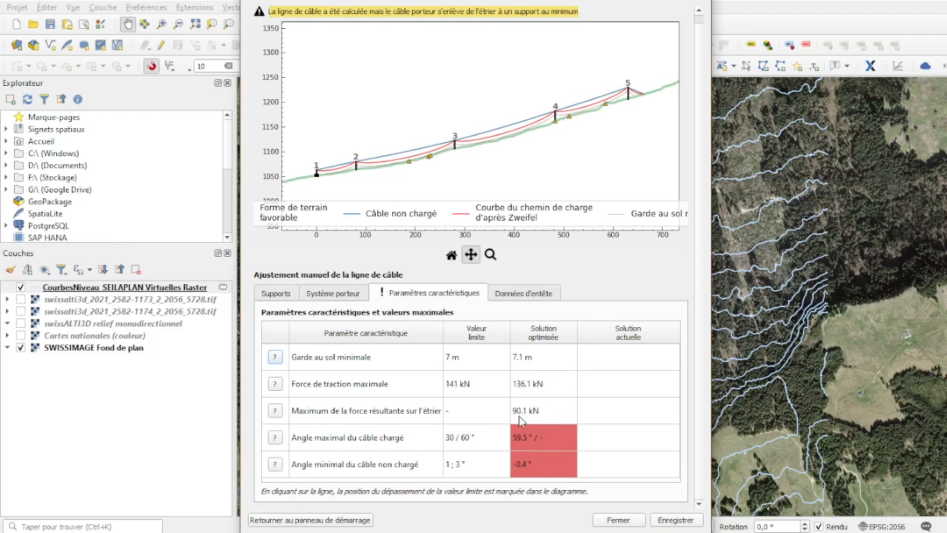
left_click(523, 296)
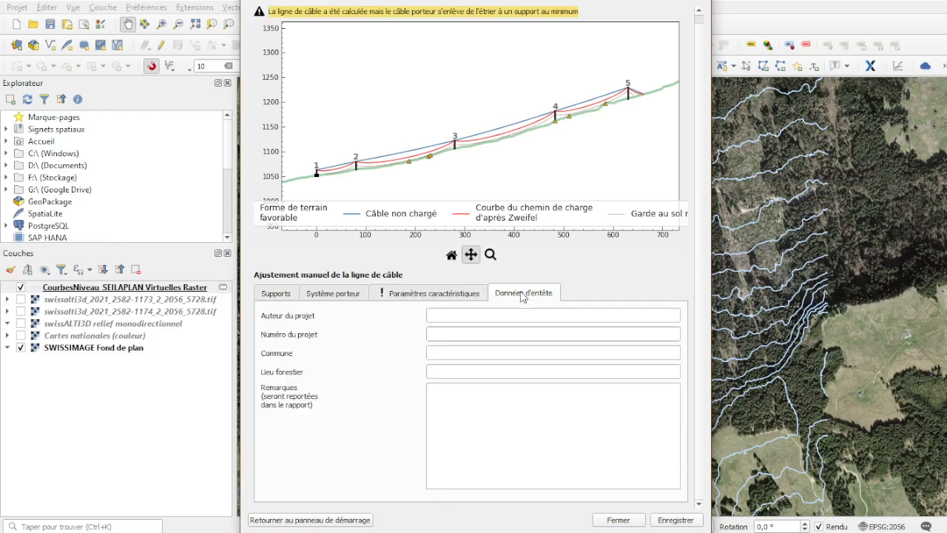
left_click(350, 297)
left_click(273, 296)
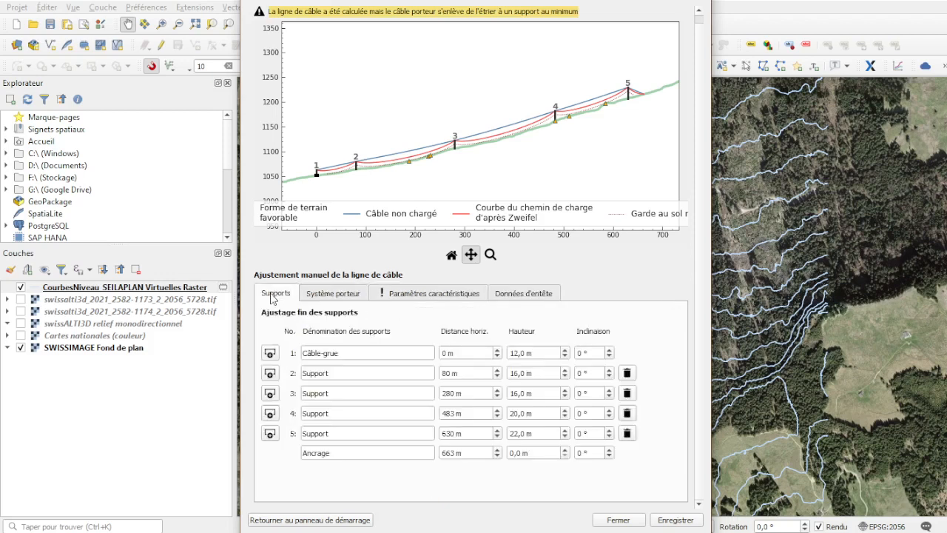